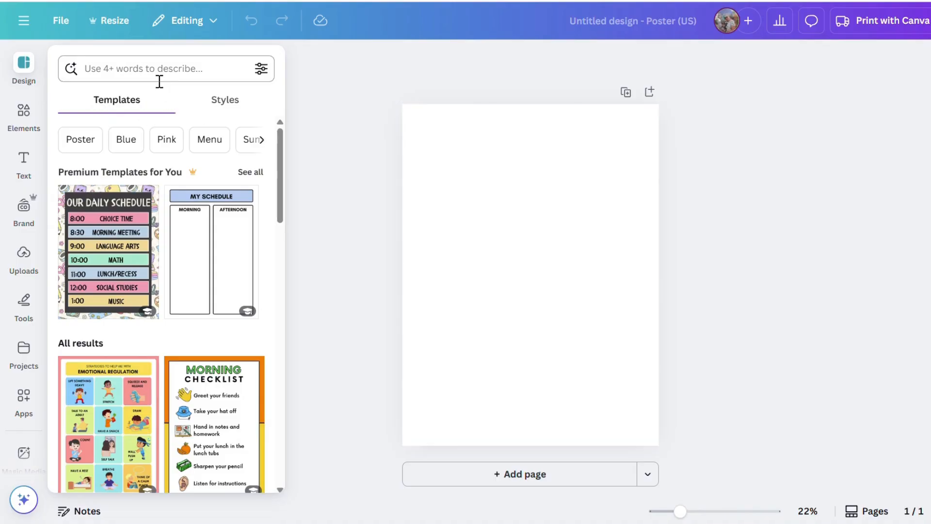
Search the templates for "weekly to do list sticky notes".
left_click(167, 69)
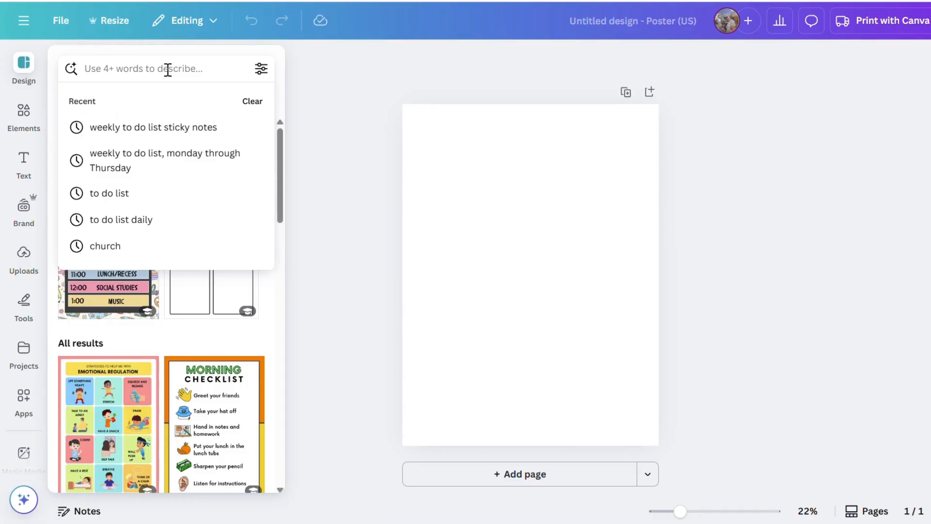
type("w")
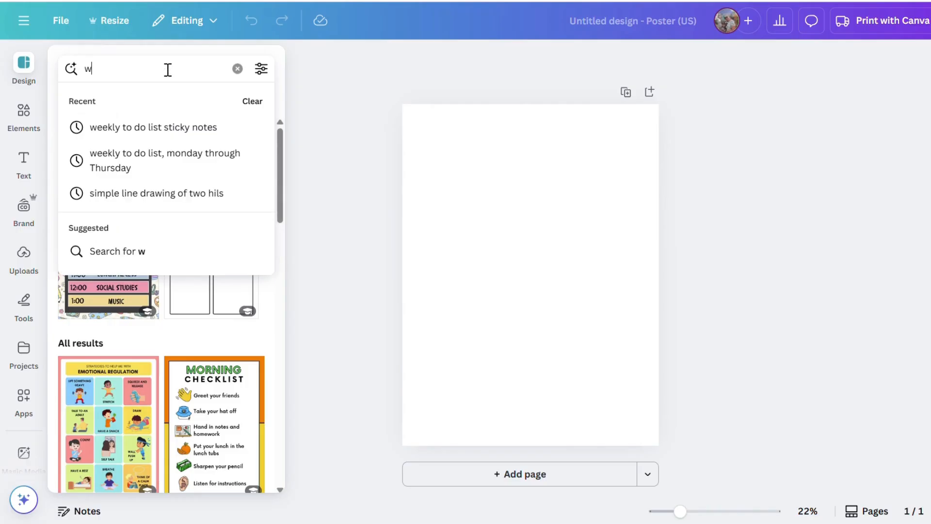
type("eekly to")
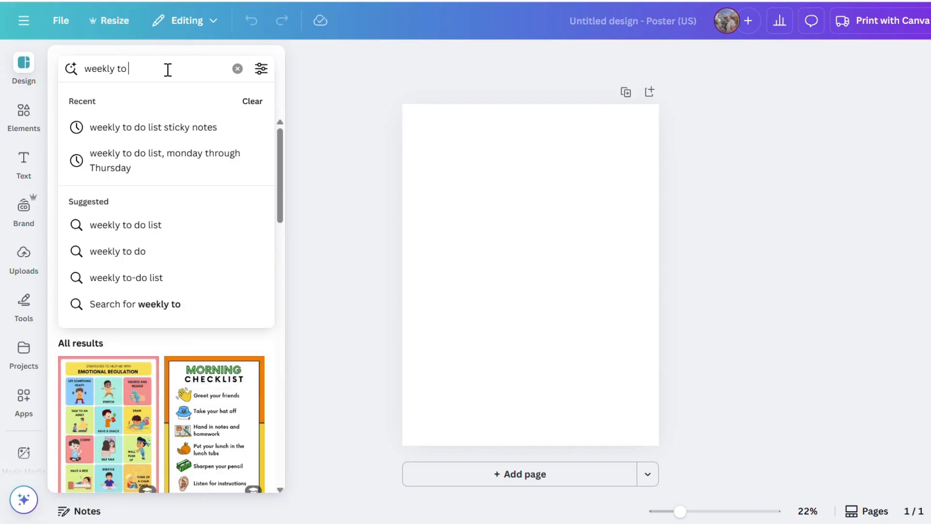
type(" do list")
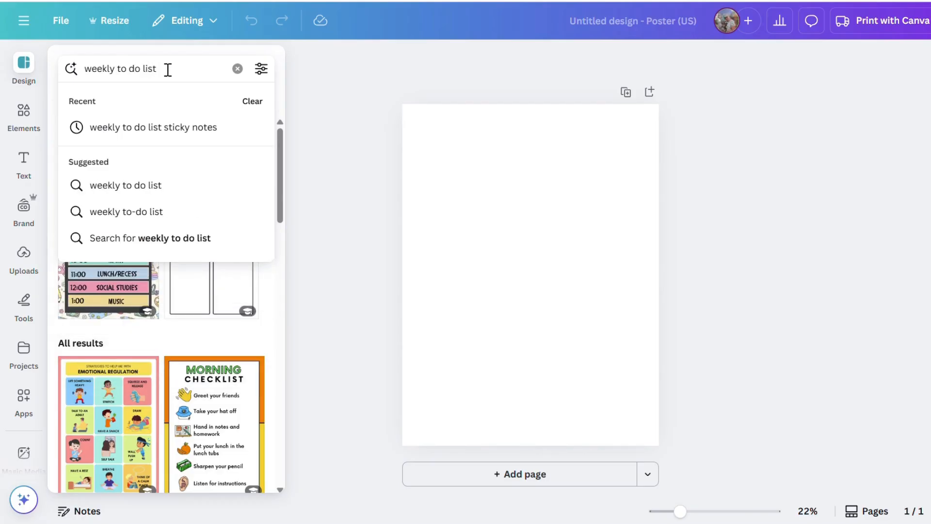
type(" st")
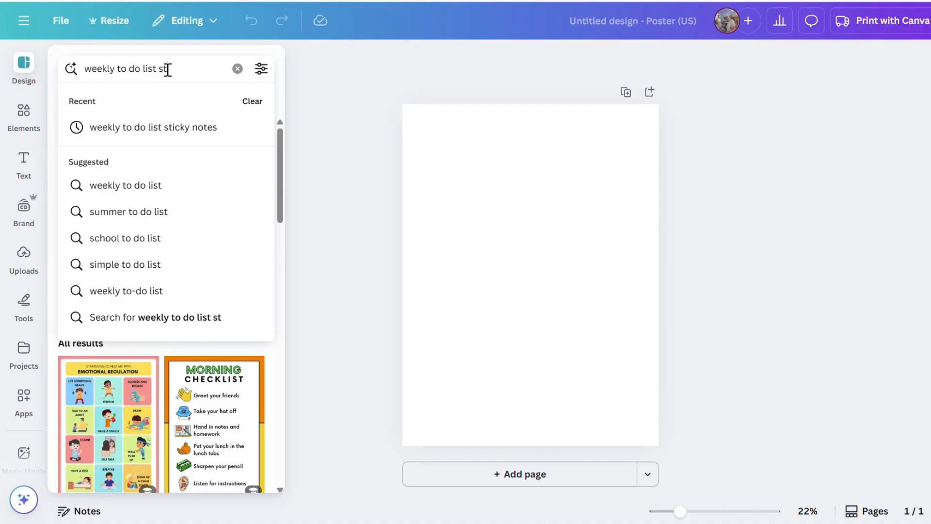
type("icky notes")
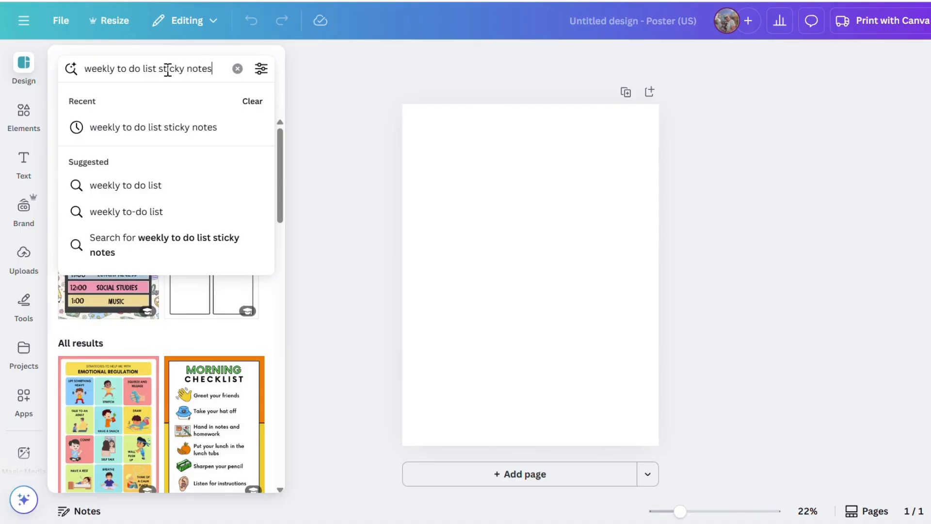
key("Return")
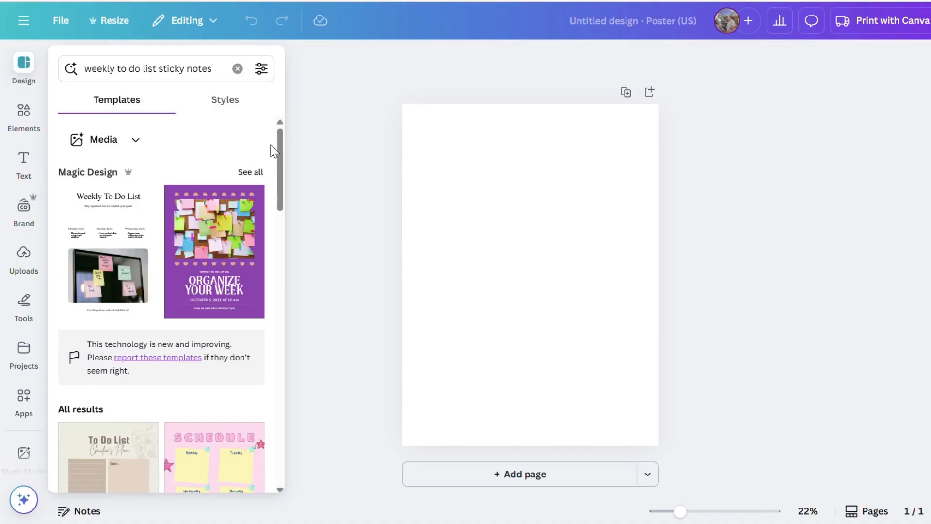
Apply the tan "Weekly Notes" template with six day boxes and a notes section to the blank poster.
left_click_drag(280, 147, 279, 201)
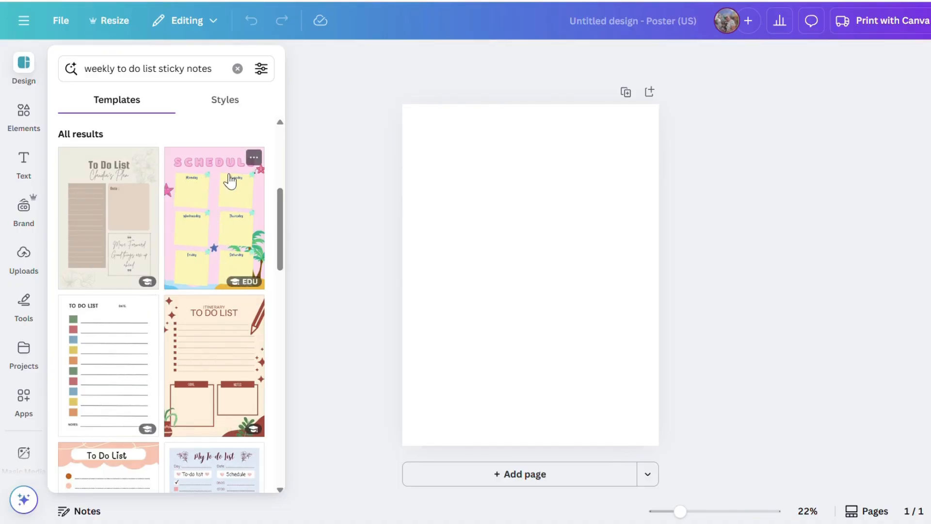
left_click_drag(282, 234, 273, 520)
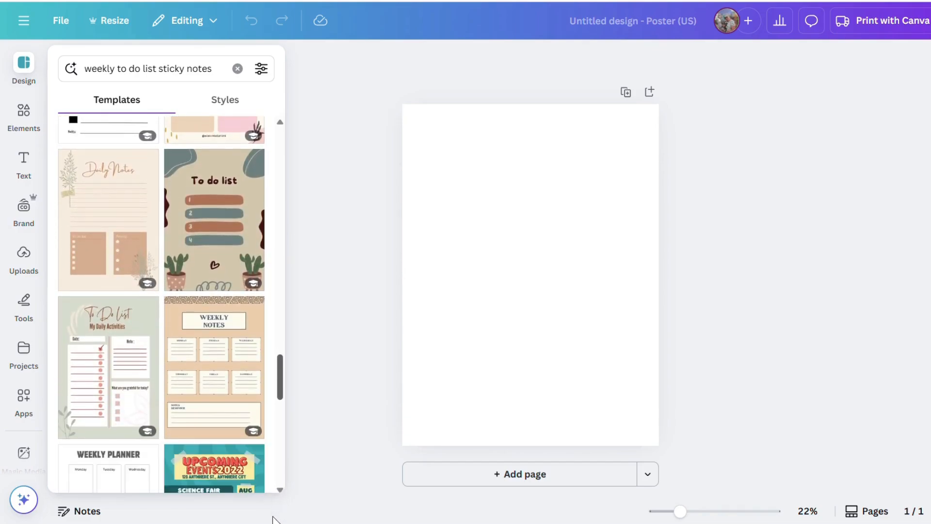
left_click(218, 385)
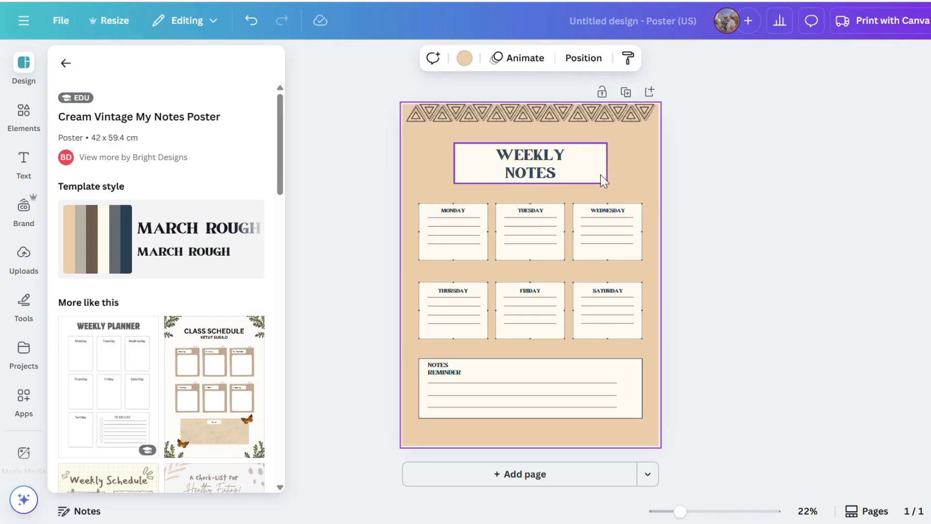
Delete the Friday and Saturday headings from the second row of day boxes.
left_click(542, 292)
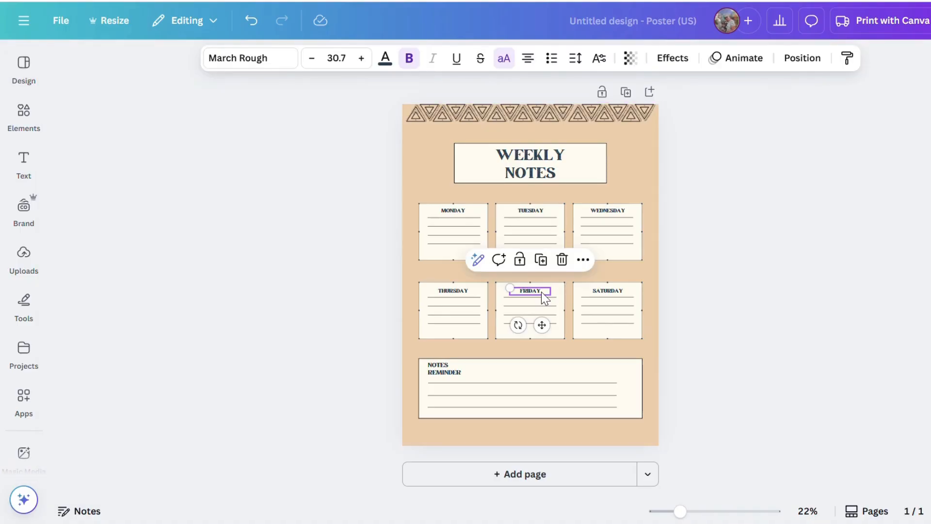
key("Delete")
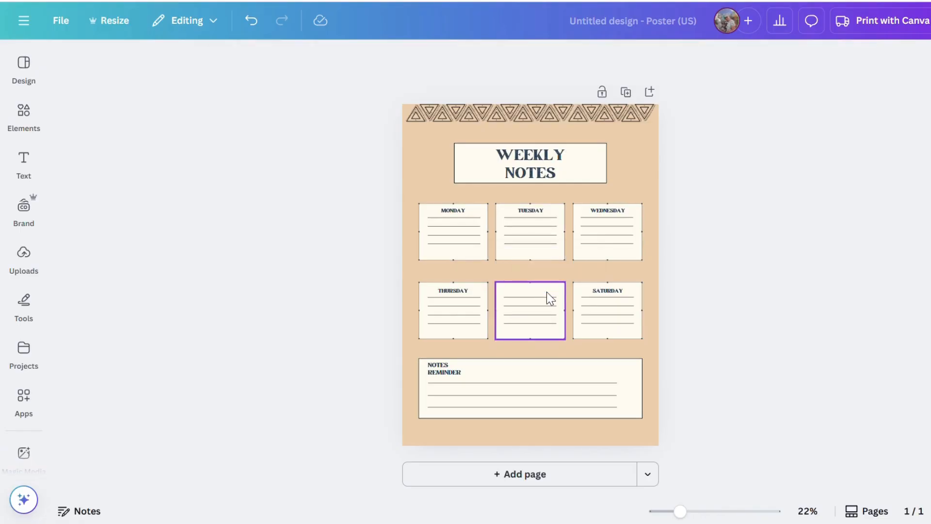
left_click(599, 293)
key("Delete")
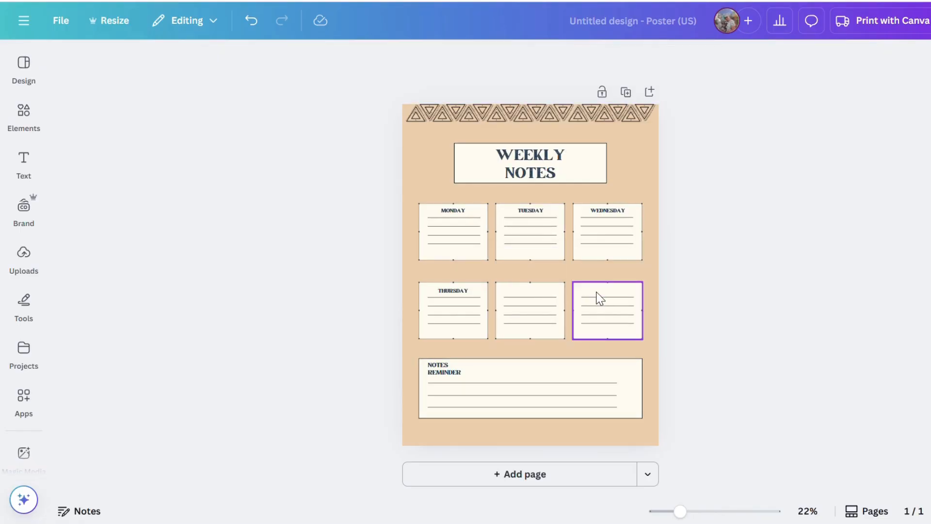
Delete the two untitled boxes beside Thursday together with their writing lines.
left_click(533, 297)
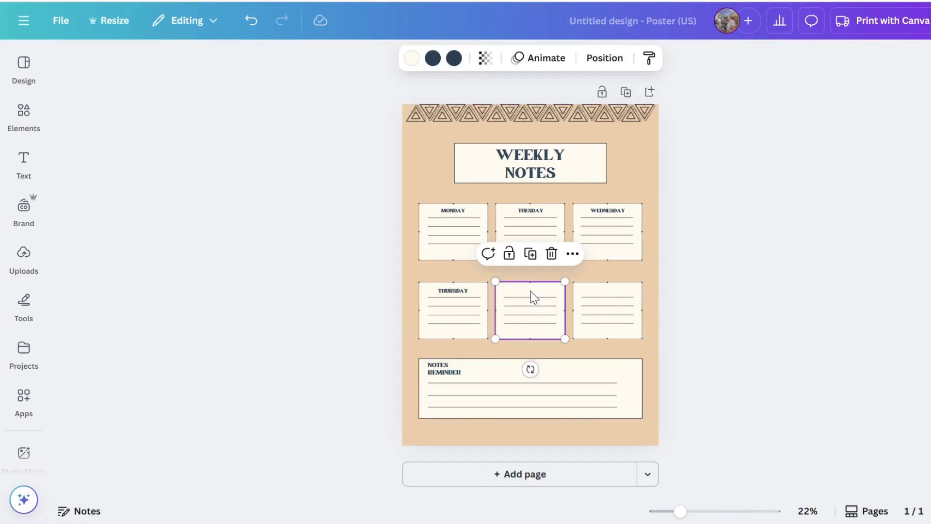
key("Delete")
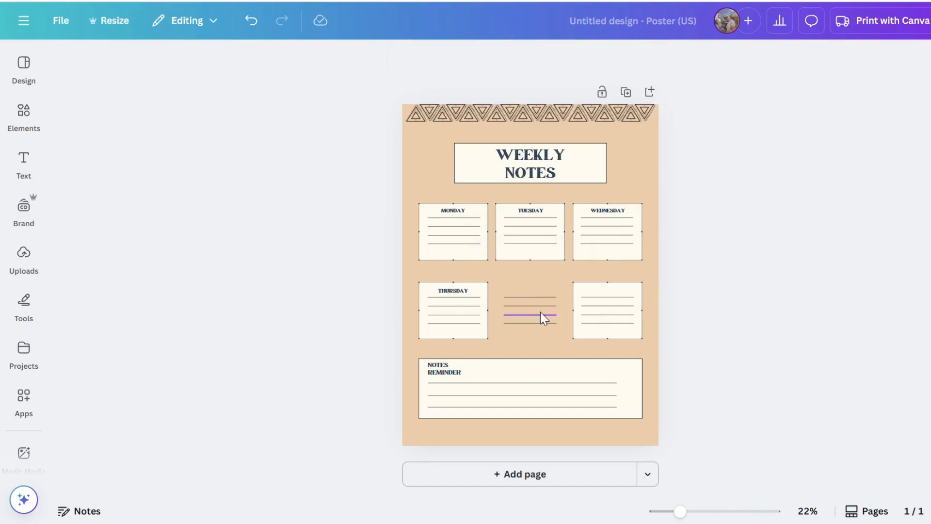
left_click(540, 313)
left_click(605, 290)
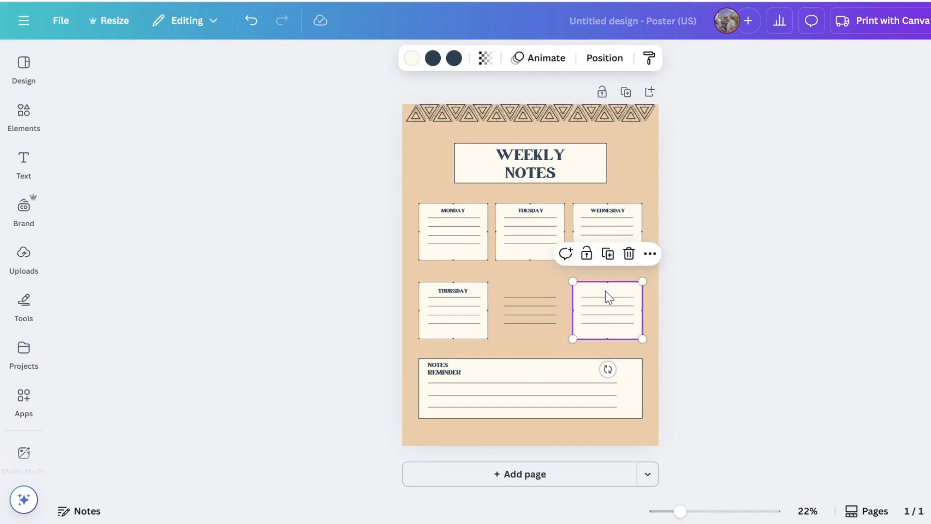
key("Delete")
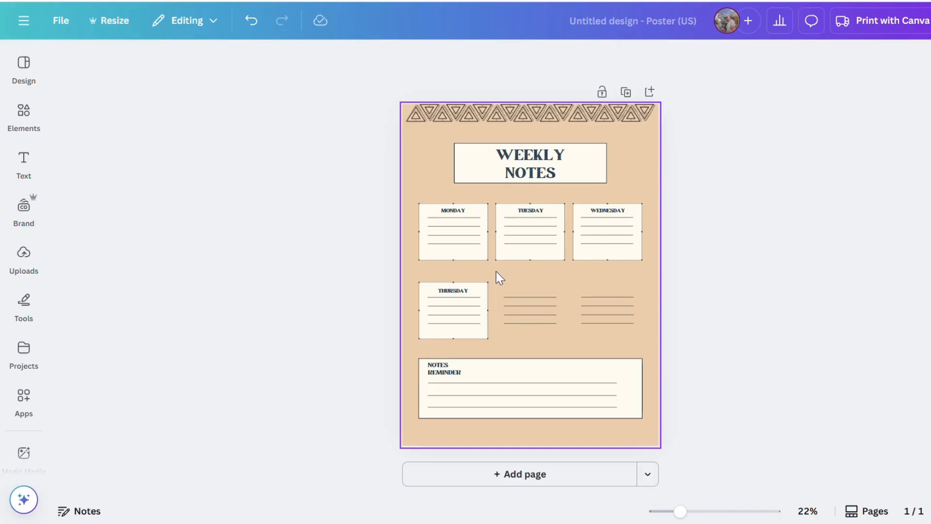
left_click_drag(509, 287, 649, 343)
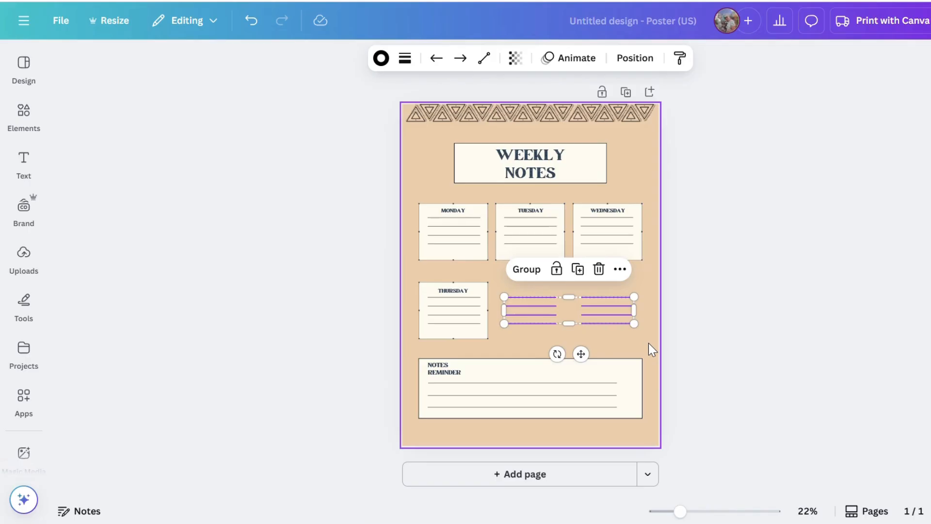
key("Delete")
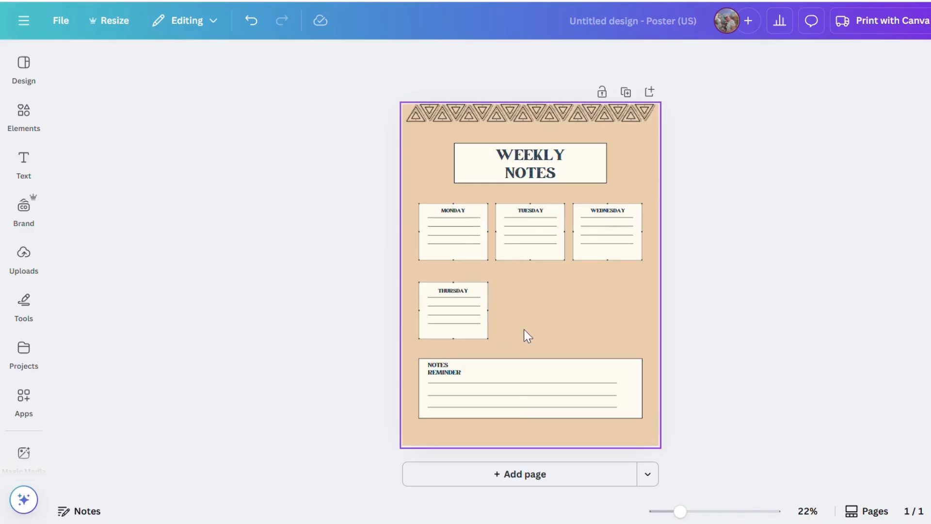
left_click(611, 281)
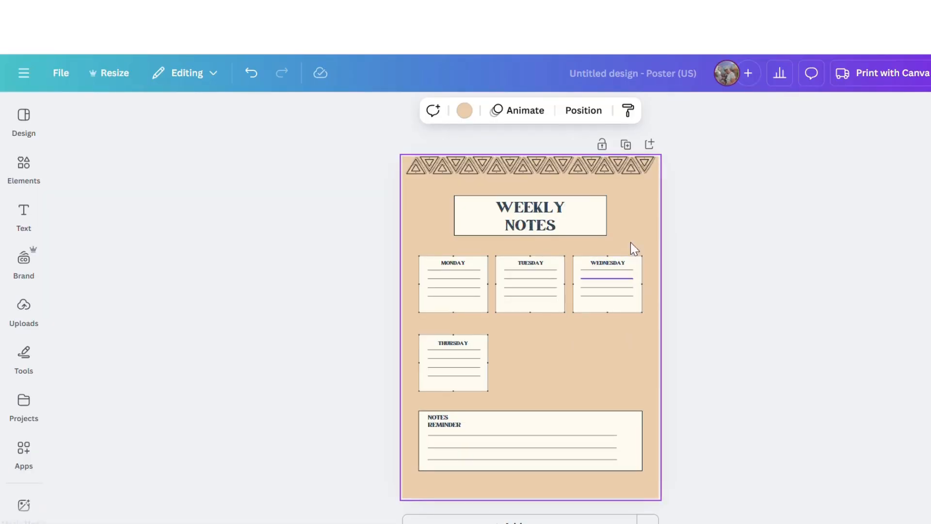
left_click(635, 167)
left_click(546, 168, "shift")
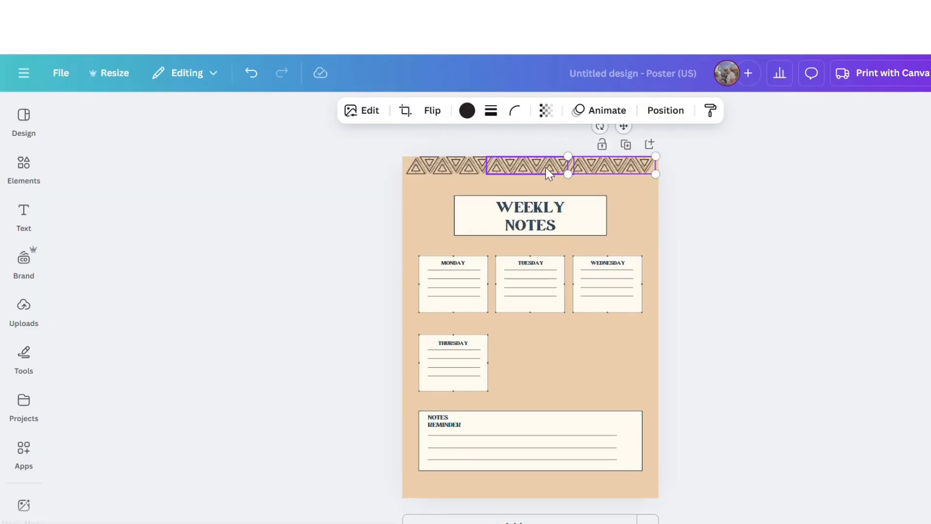
left_click(470, 167, "shift")
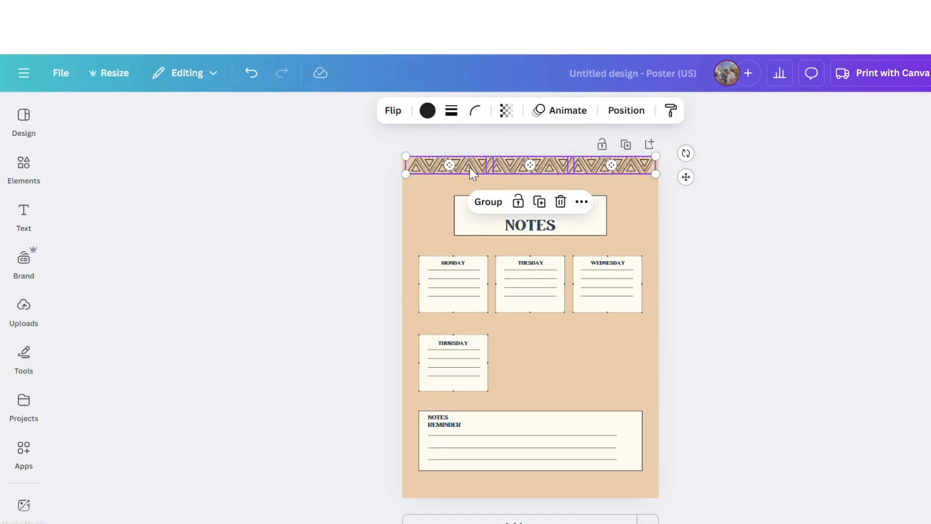
Search the design elements for "border".
left_click(24, 168)
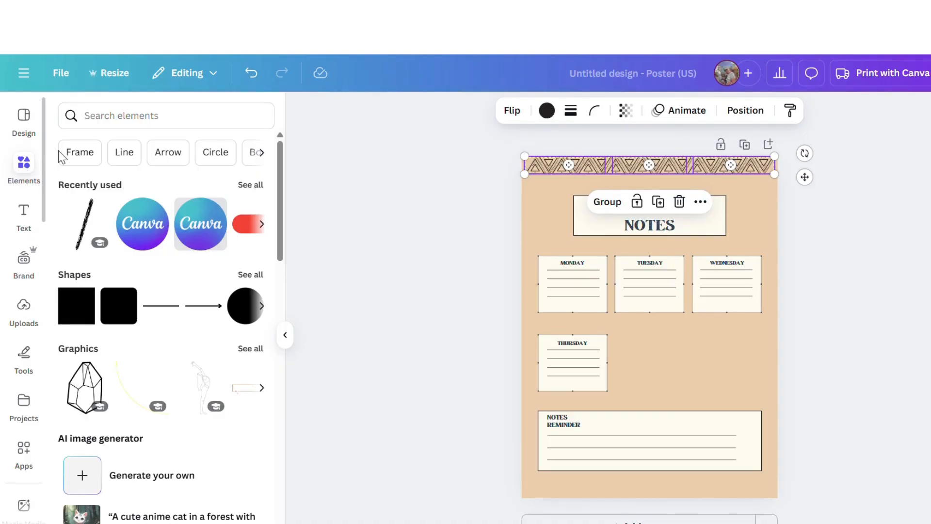
left_click(110, 115)
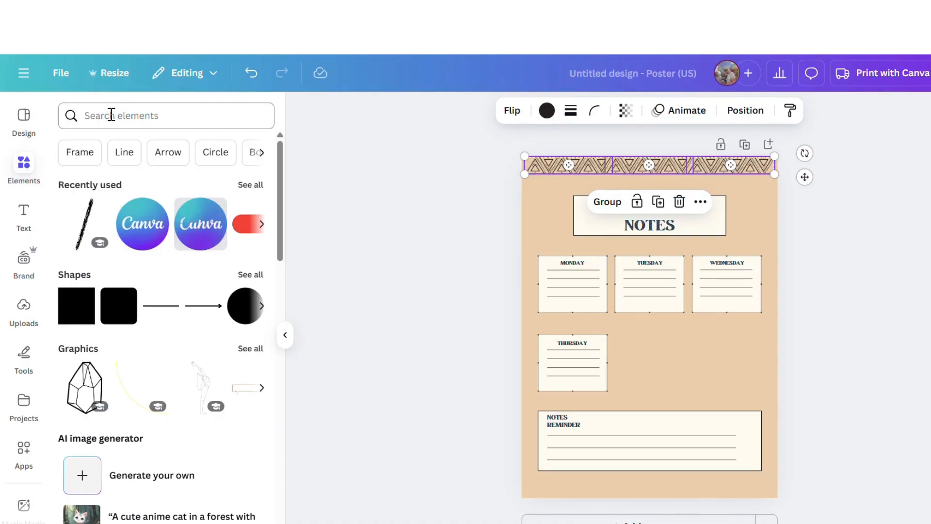
type("border")
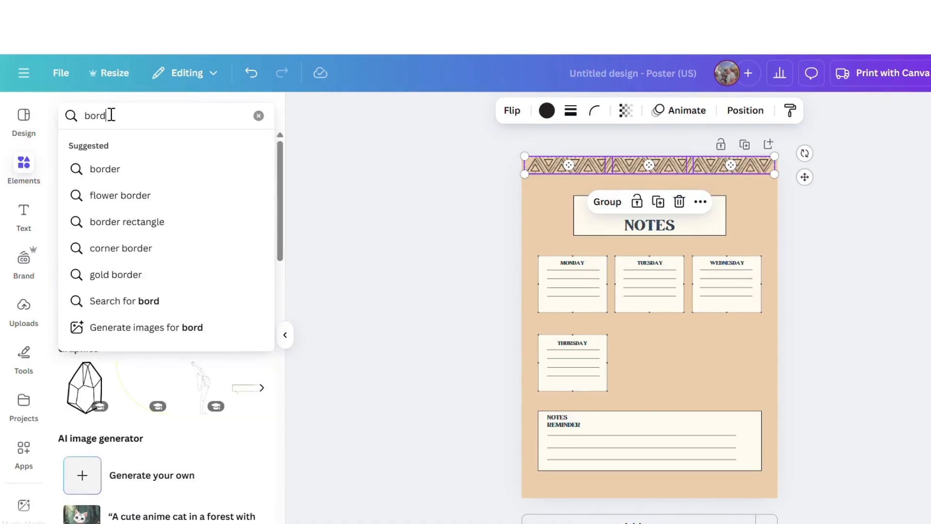
key("Return")
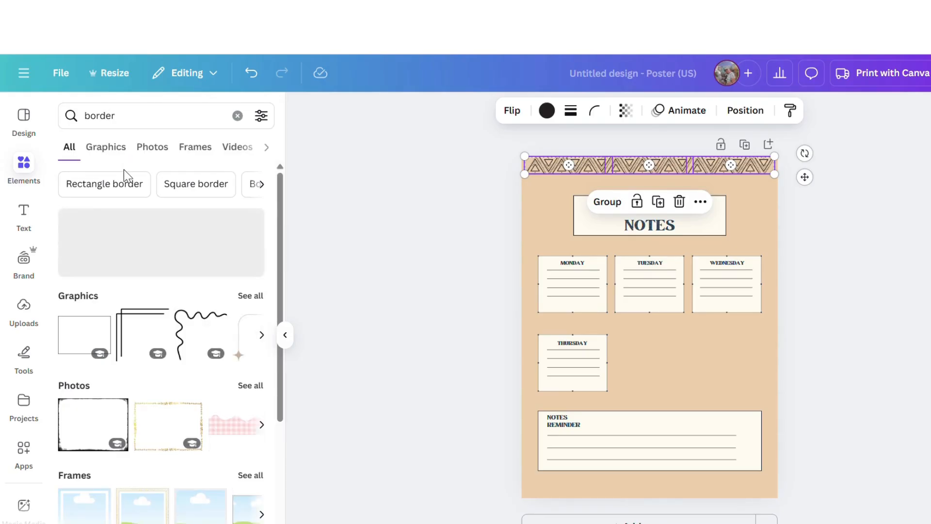
Add the pastel multicoloured squares border from the full graphics results and place it just below the triangle pattern, near the page's left edge.
left_click(255, 297)
left_click_drag(279, 225, 295, 497)
left_click_drag(280, 413, 280, 493)
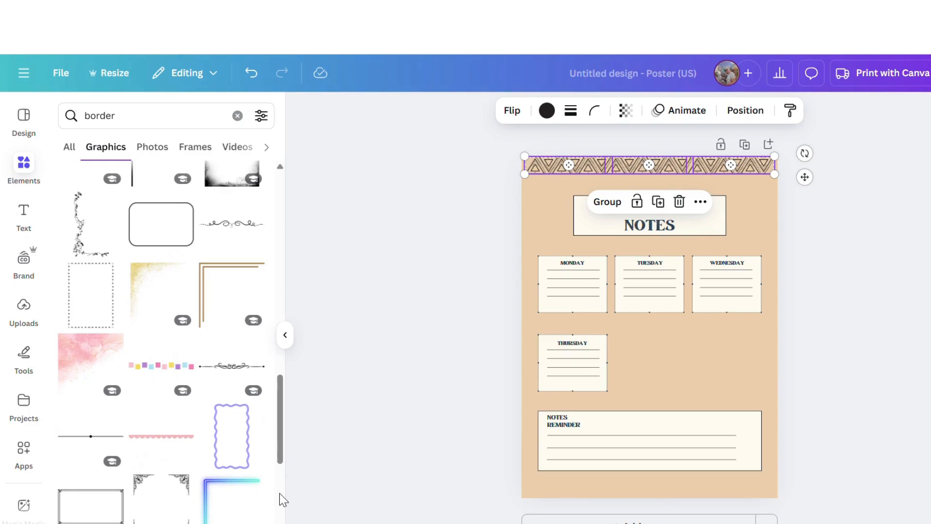
left_click(162, 371)
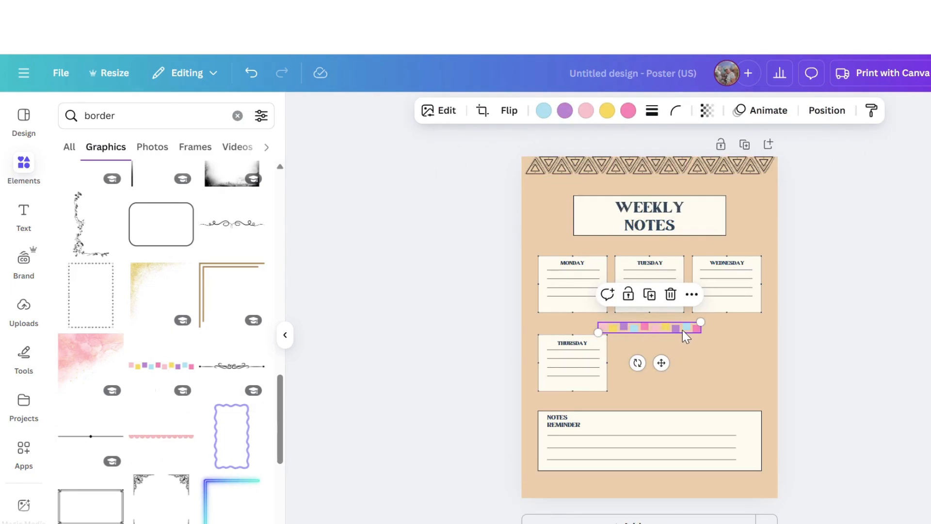
left_click_drag(682, 330, 610, 189)
Delete all three triangle pattern strips along the poster's top edge.
left_click(582, 174)
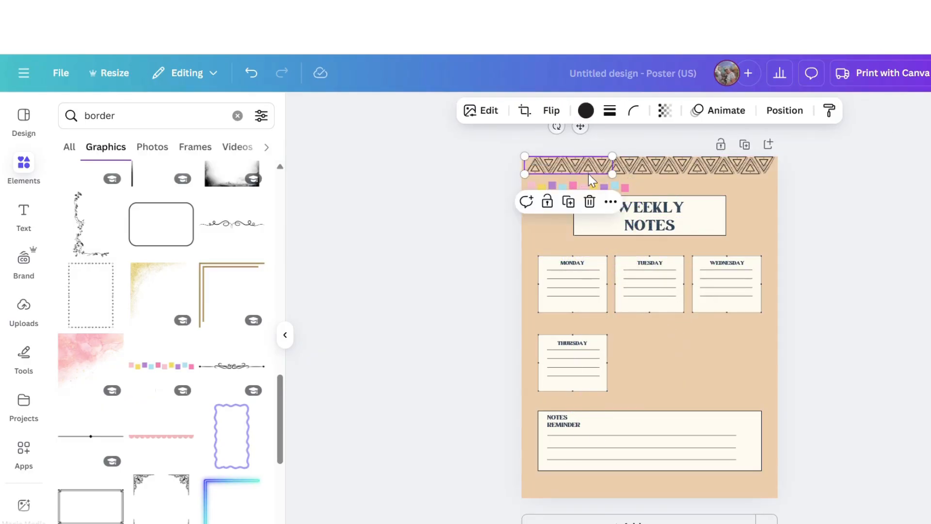
left_click(642, 168, "shift")
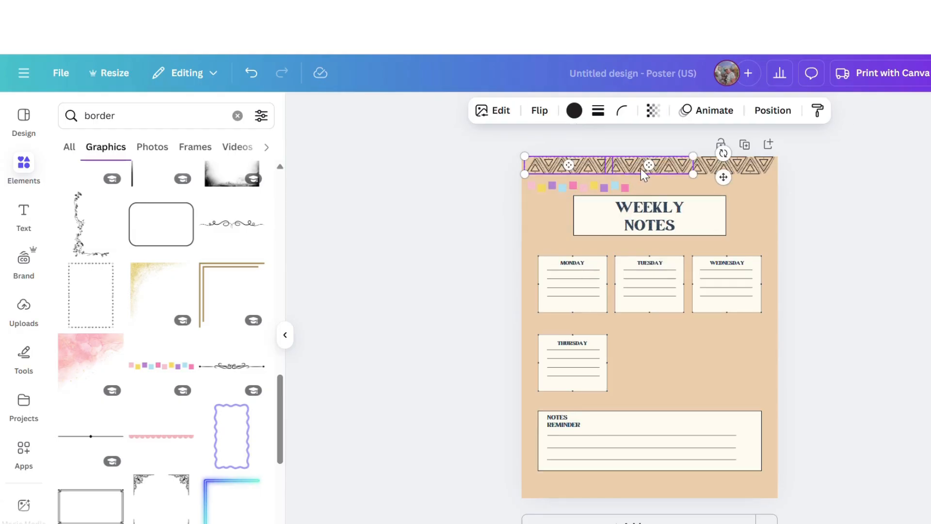
left_click(732, 168, "shift")
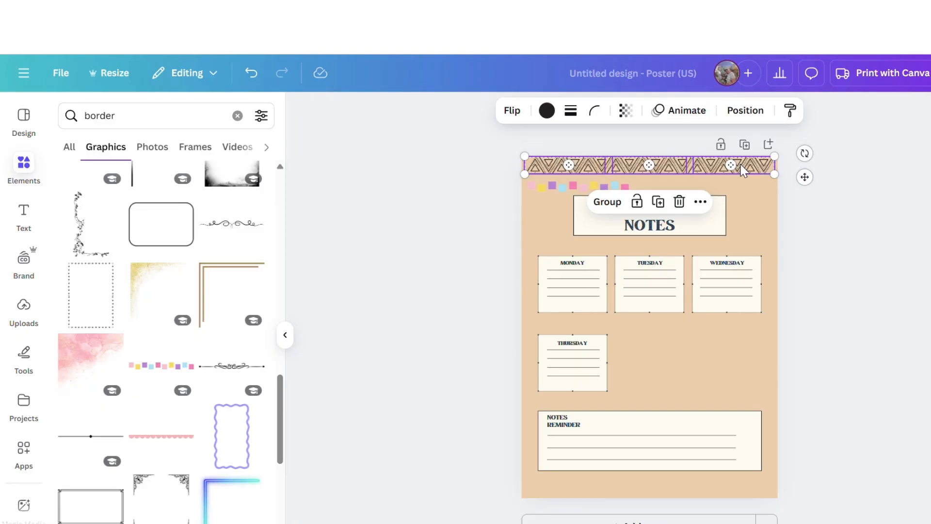
key("Delete")
Move the coloured squares border to the poster's top-left corner and enlarge it to span the full page width.
left_click(624, 187)
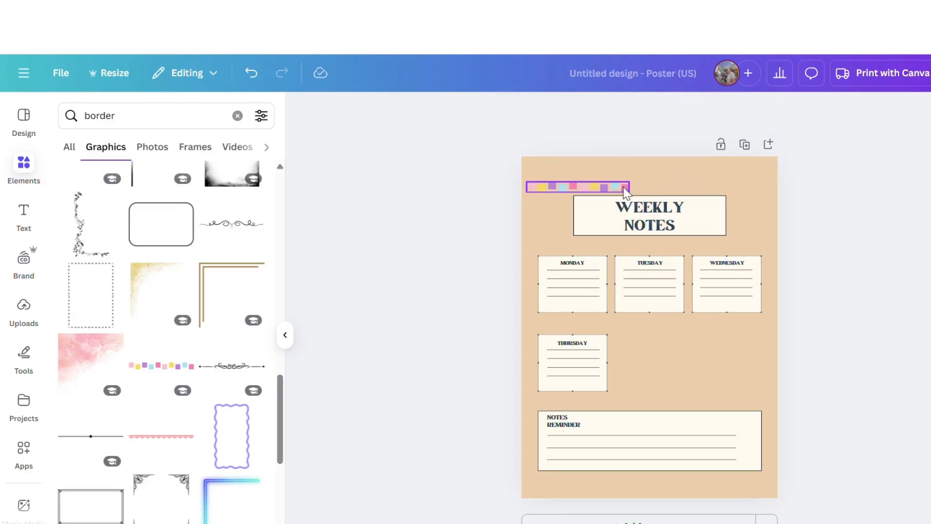
left_click_drag(624, 188, 621, 173)
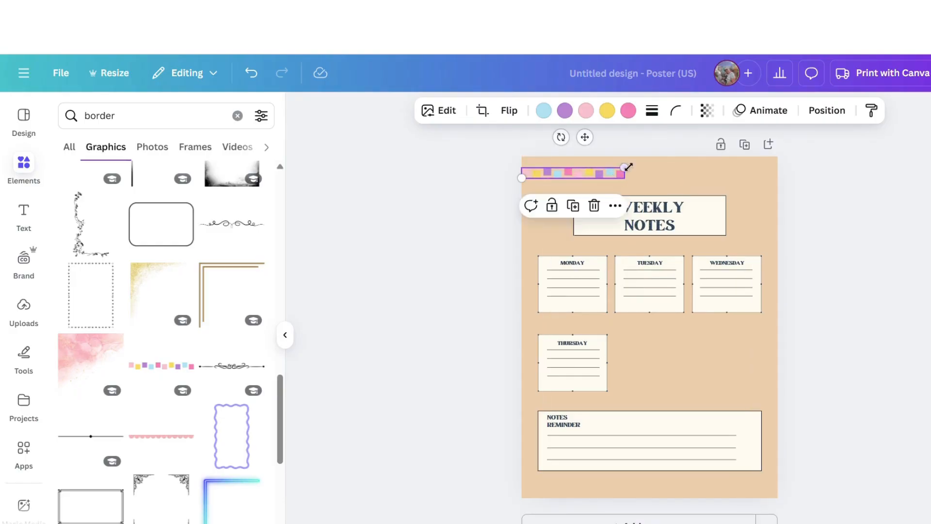
left_click_drag(626, 165, 776, 150)
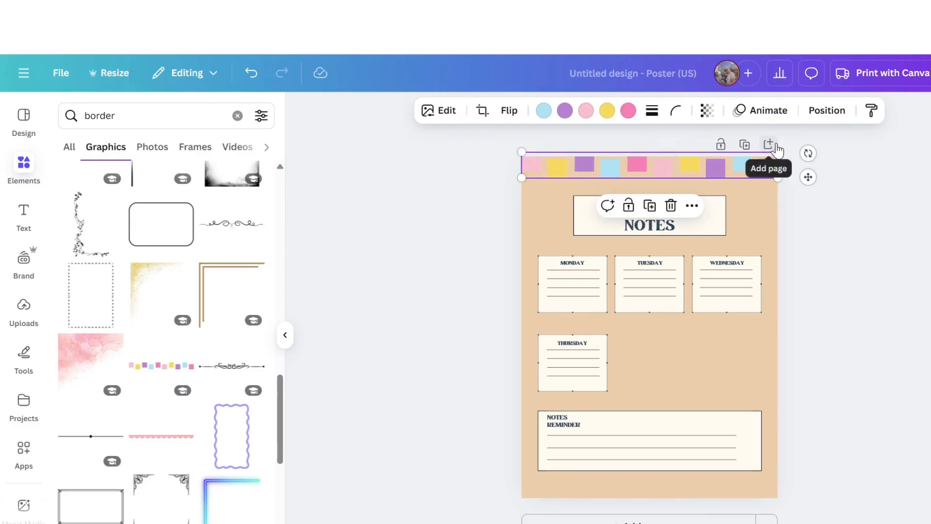
left_click(821, 186)
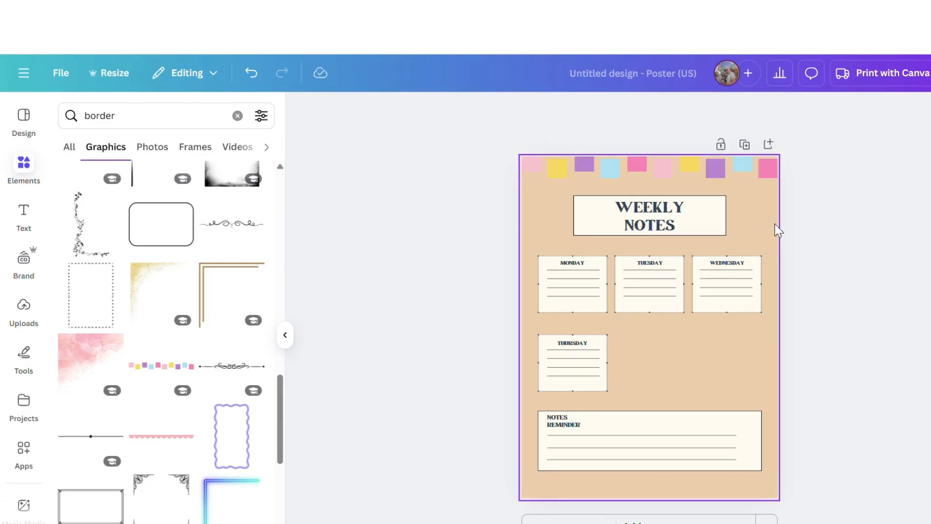
Set the poster's page background to solid white, #FFFFFF.
left_click(763, 228)
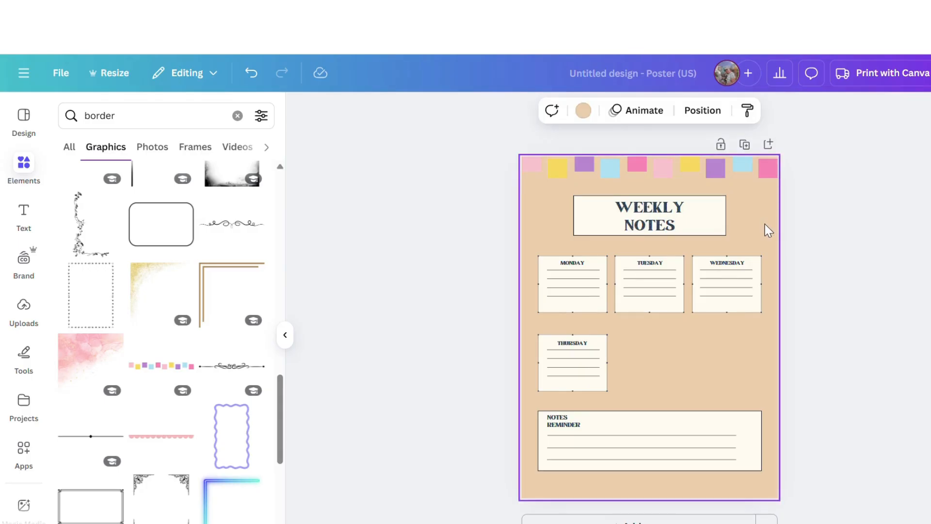
left_click(584, 111)
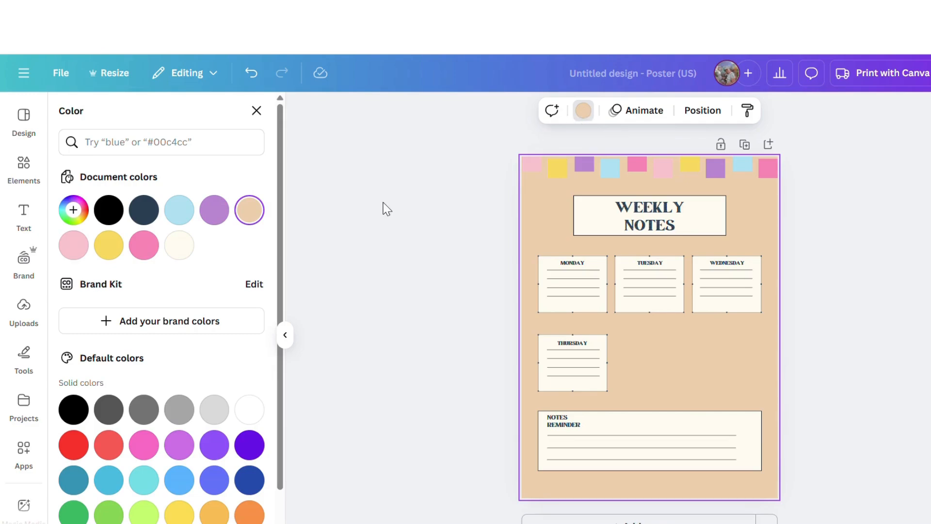
left_click(180, 252)
left_click(73, 209)
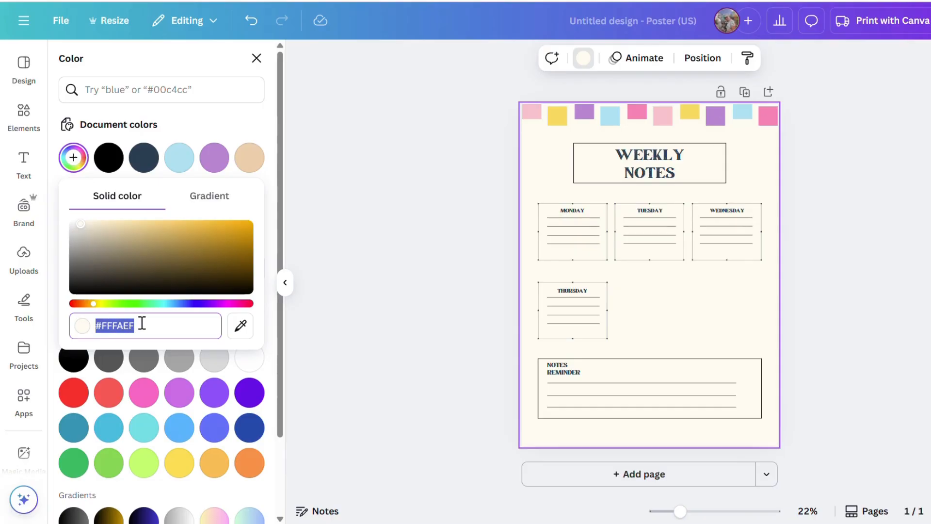
left_click(73, 223)
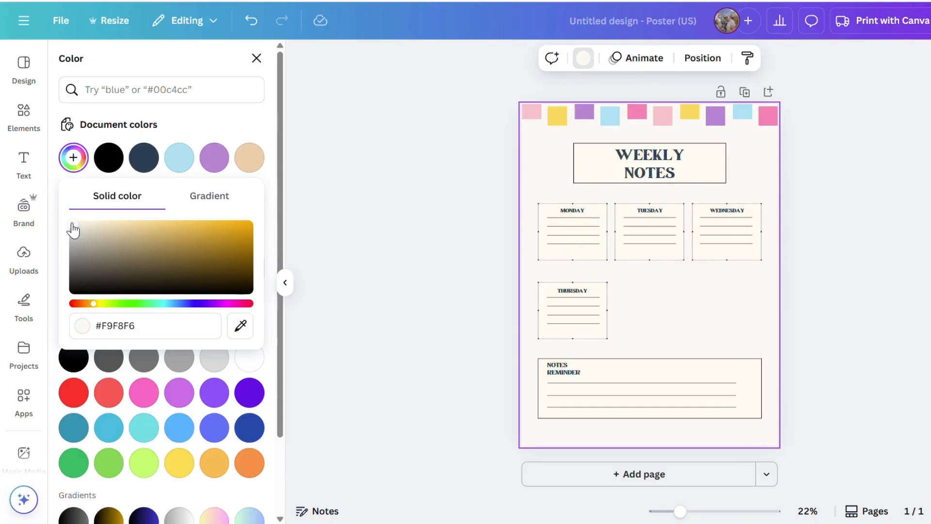
left_click_drag(149, 326, 108, 328)
left_click(143, 329)
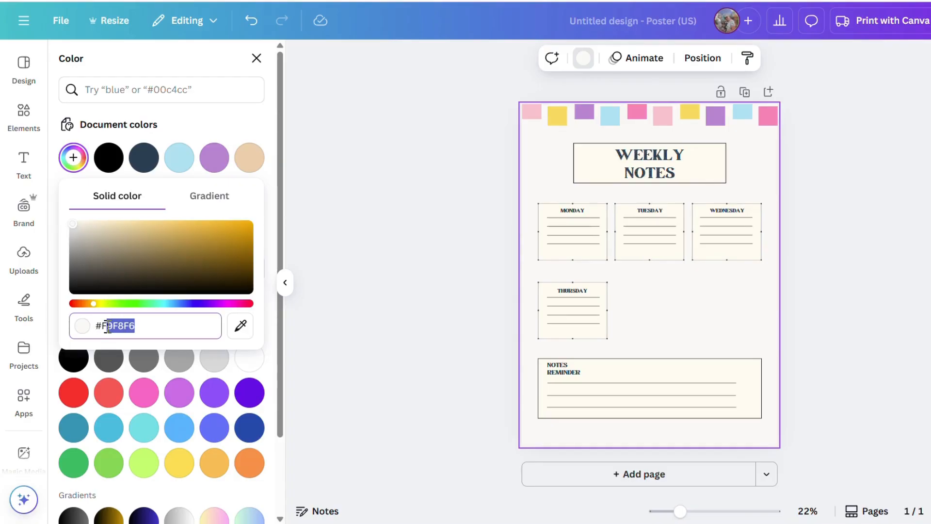
type("FFFFFF")
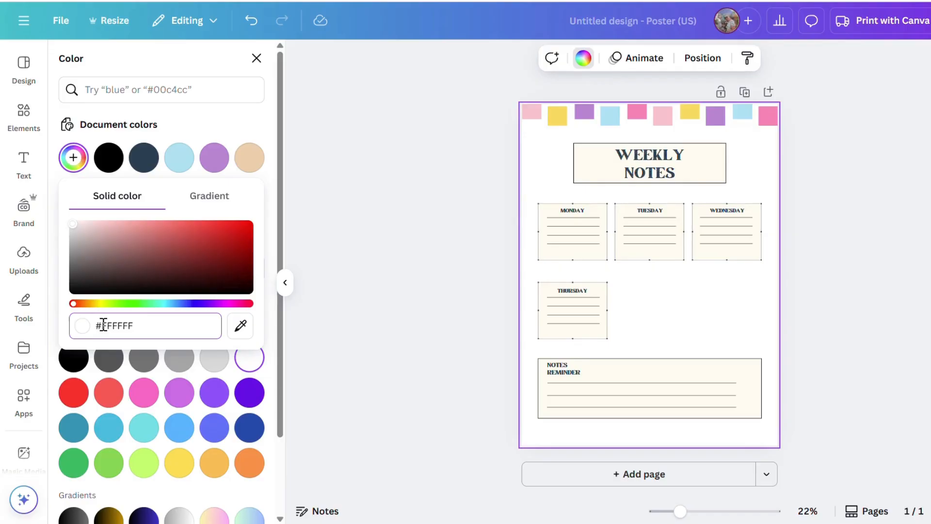
left_click(378, 288)
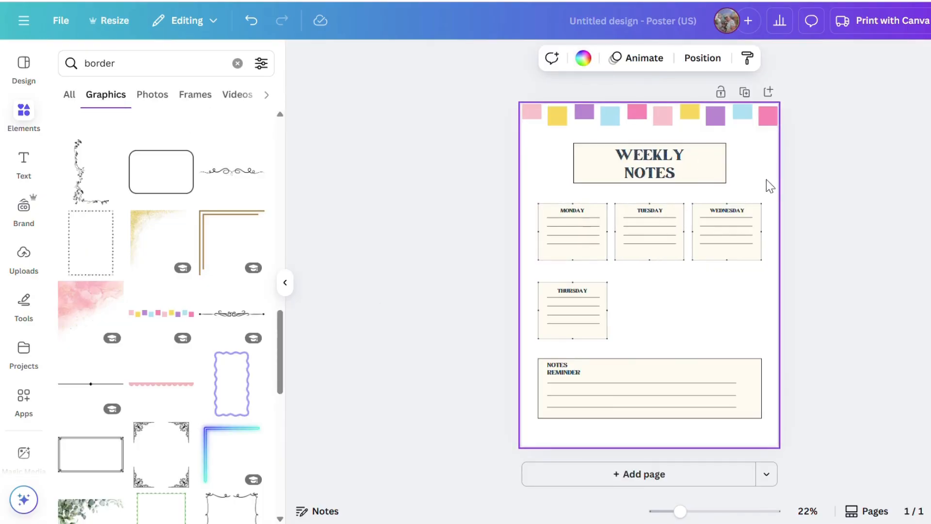
Fill the title box with the document's purple and change the WEEKLY NOTES text to white.
left_click(719, 181)
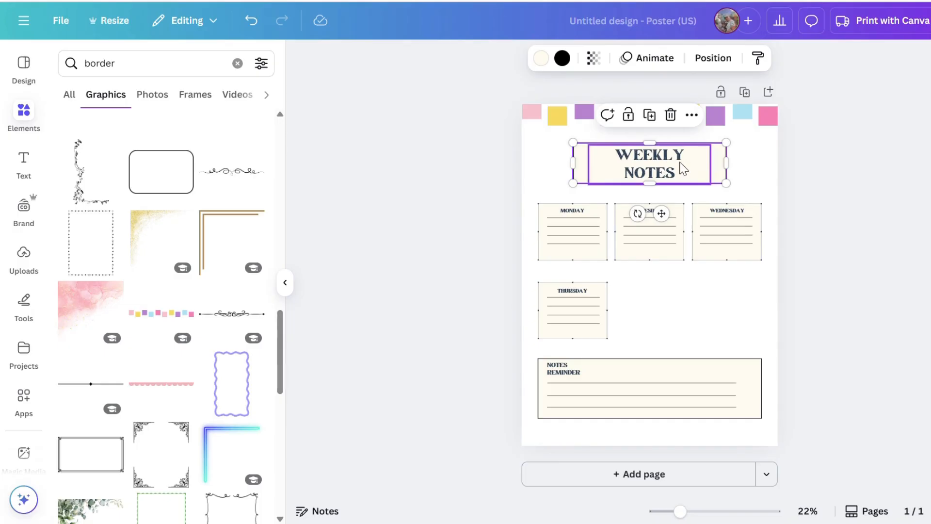
left_click(541, 58)
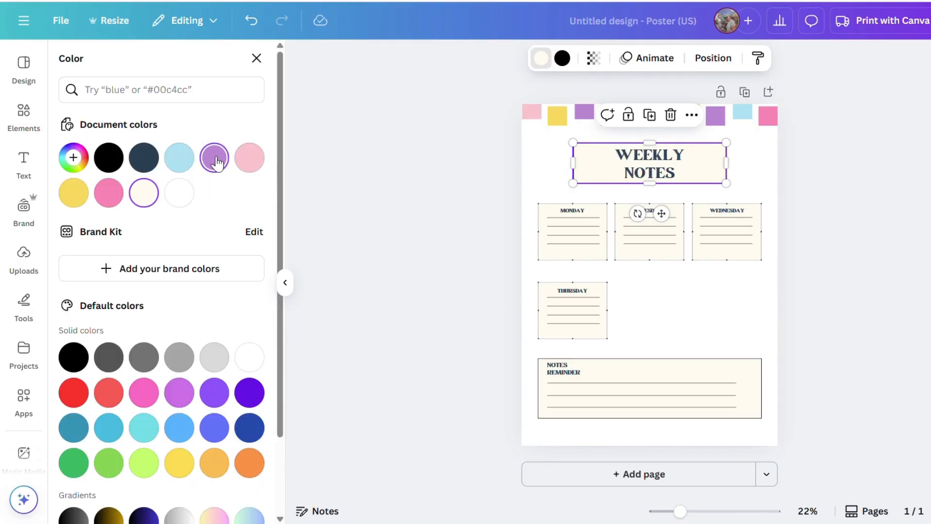
left_click(215, 159)
left_click(650, 161)
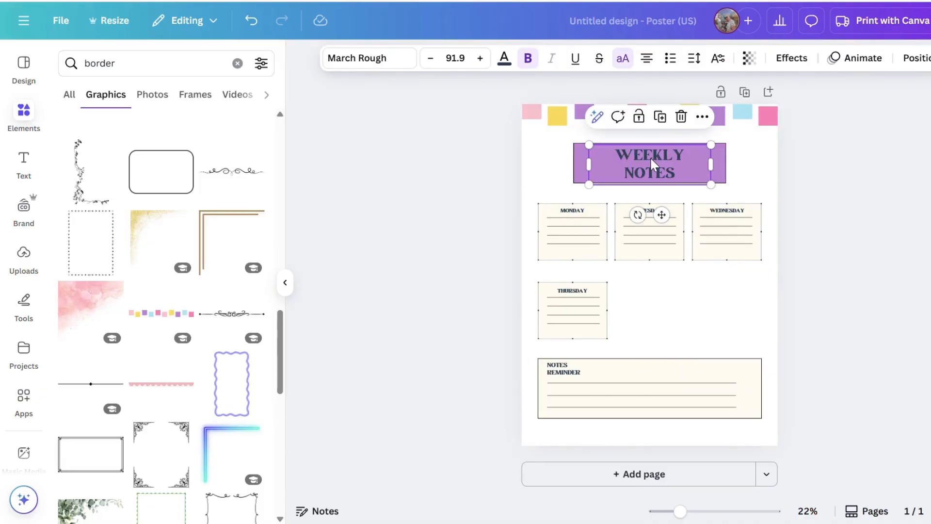
left_click(504, 60)
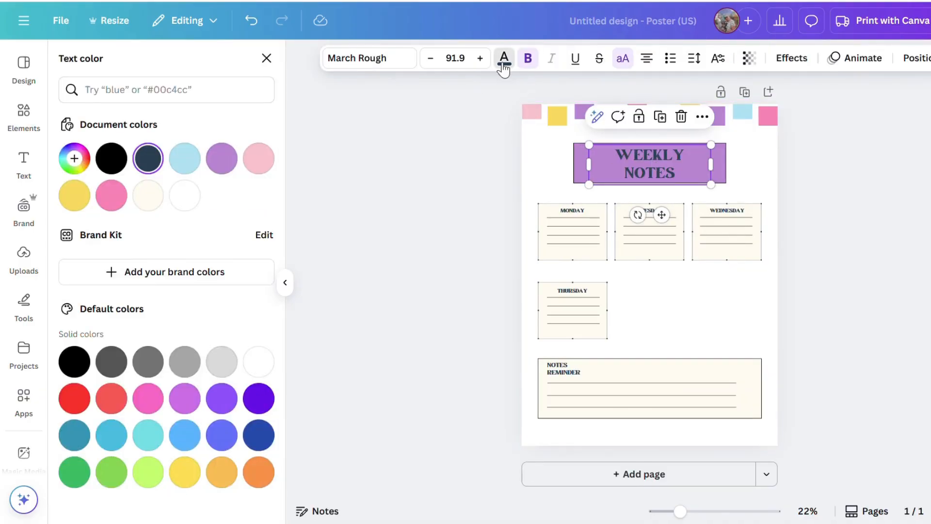
left_click(185, 195)
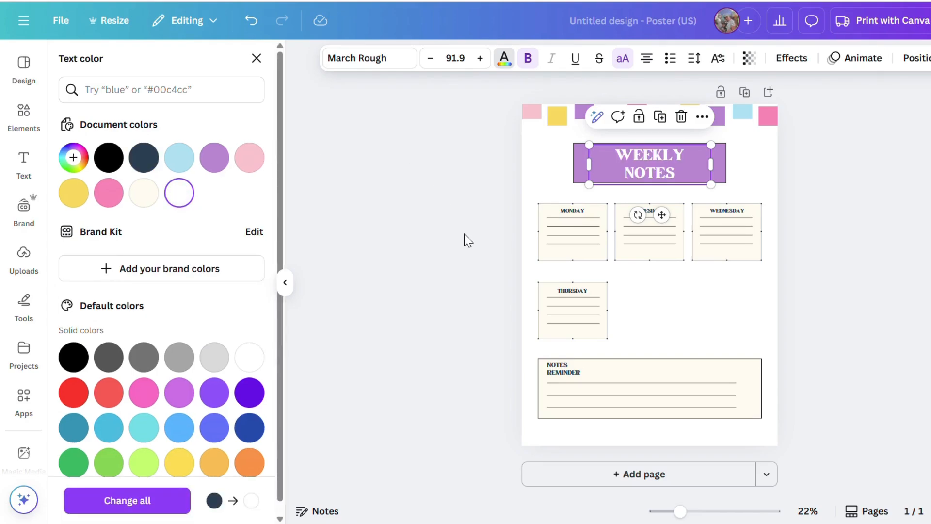
Fill the Monday card with light blue, the Tuesday card with light pink and the Wednesday card with yellow.
left_click(564, 255)
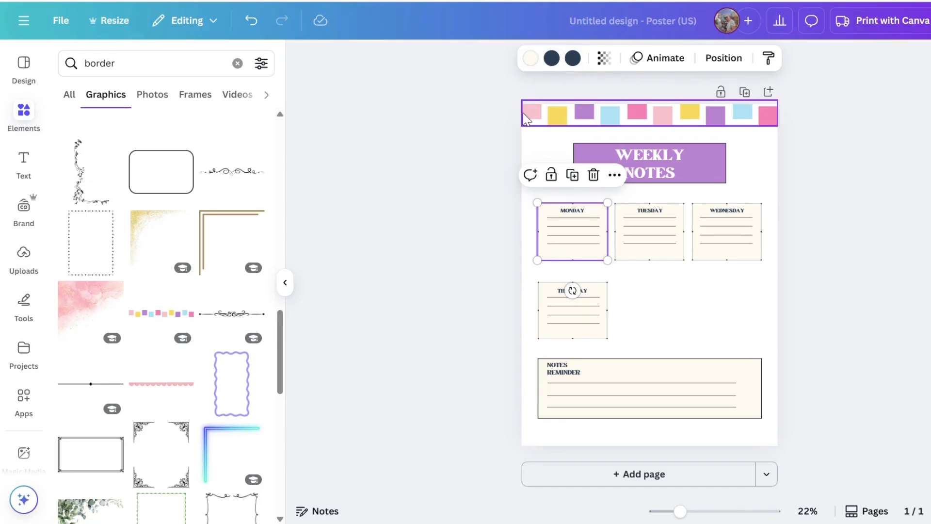
left_click(530, 58)
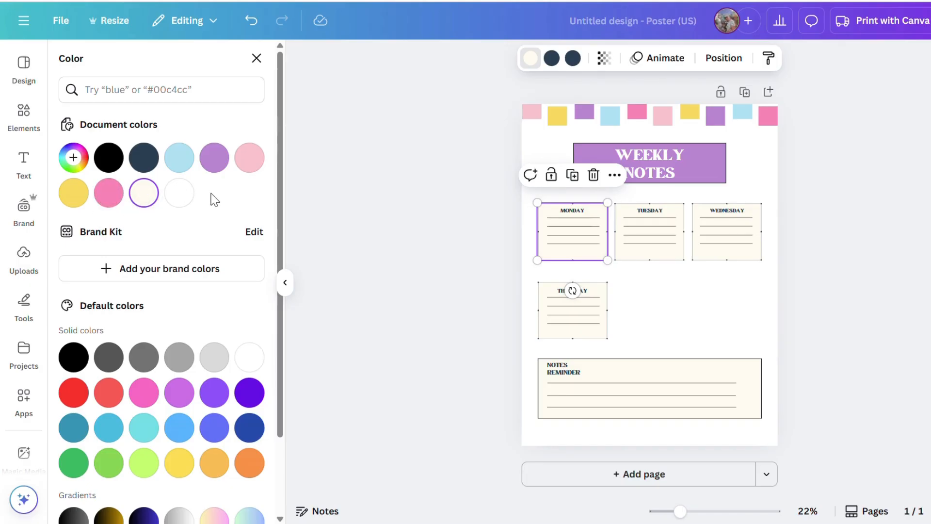
left_click(178, 156)
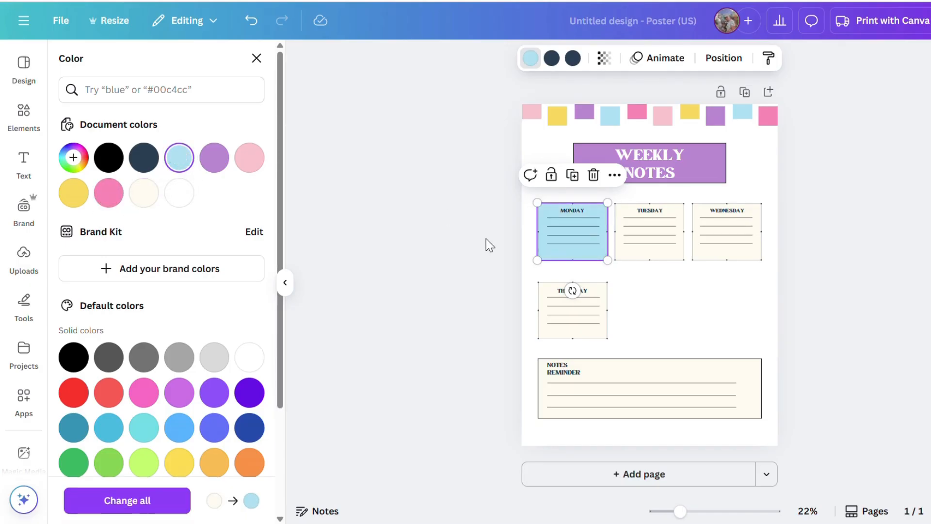
left_click(659, 254)
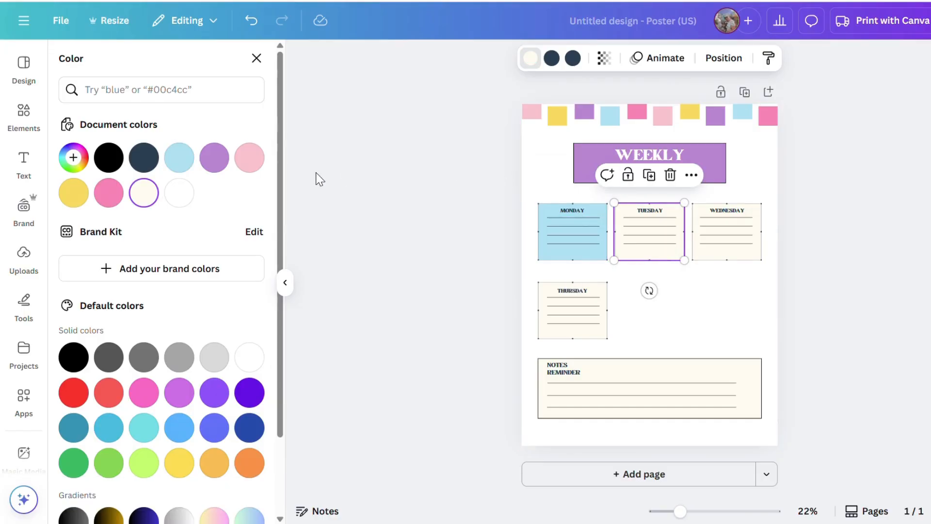
left_click(257, 163)
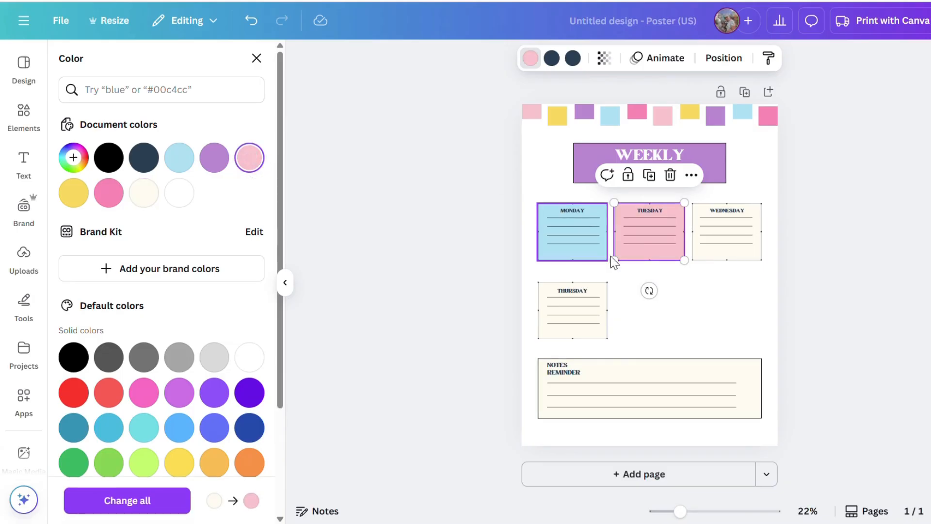
left_click(738, 257)
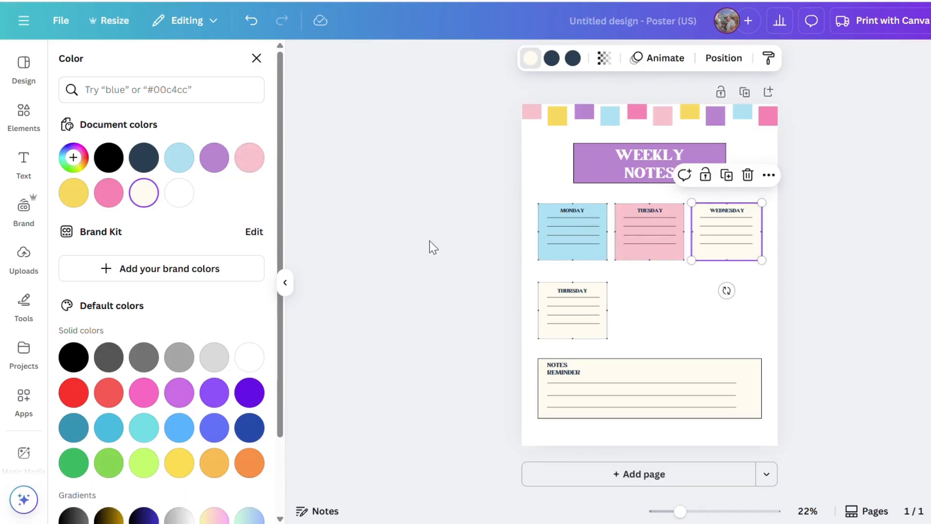
left_click(76, 197)
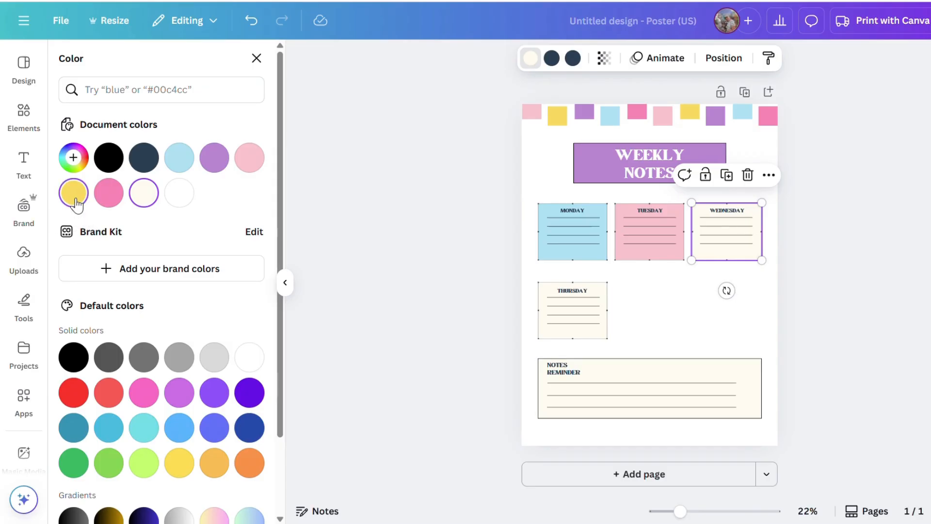
Group the Thursday card with its heading and lines, and move it directly below the Wednesday card.
left_click(570, 330)
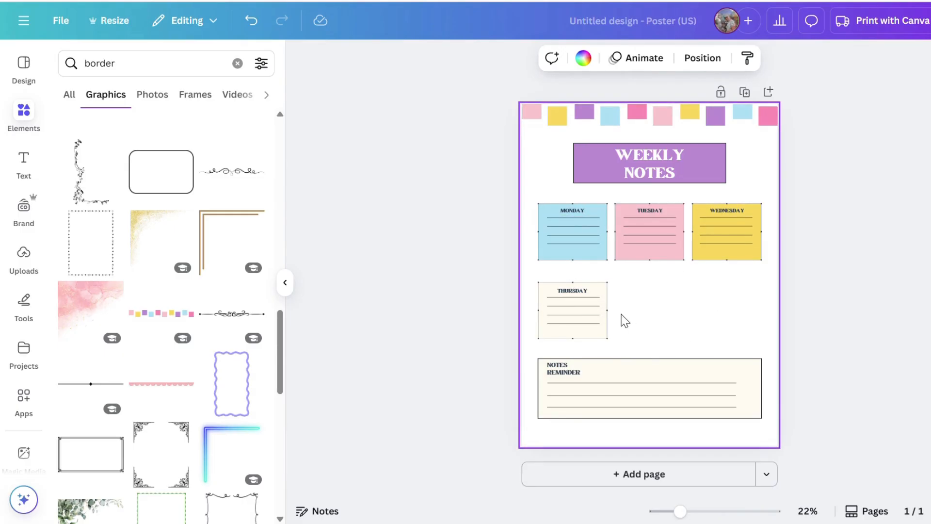
left_click_drag(629, 281, 527, 351)
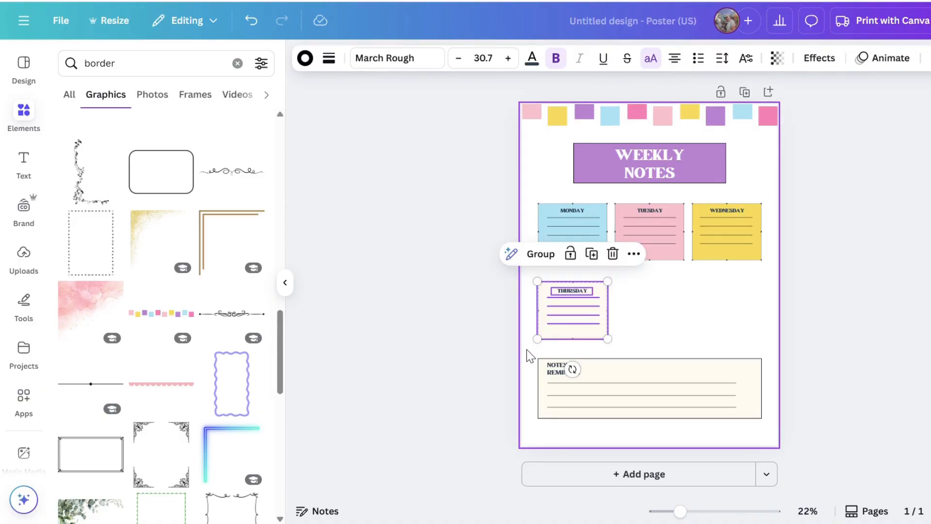
left_click(543, 258)
left_click_drag(582, 313, 731, 301)
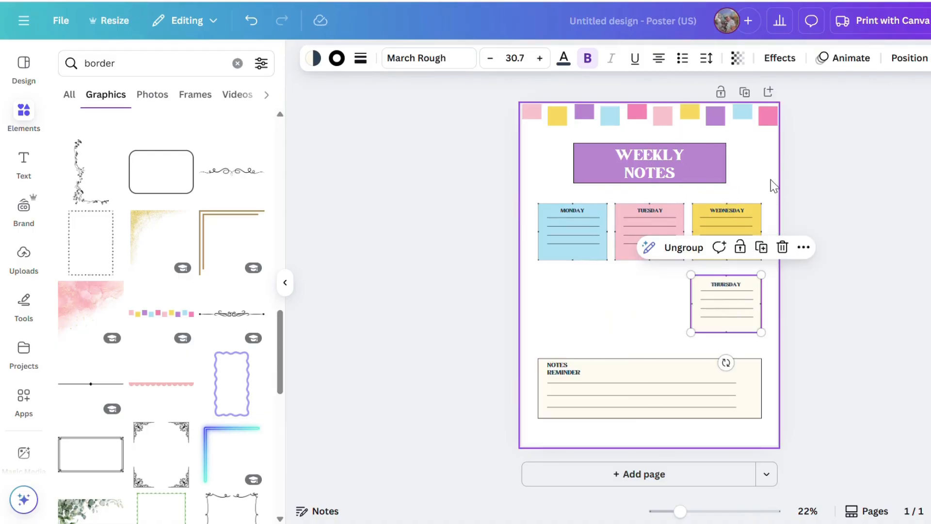
Group the Wednesday card with its heading and lines, and move it to the lower row, left of the Thursday card.
left_click_drag(766, 194, 688, 270)
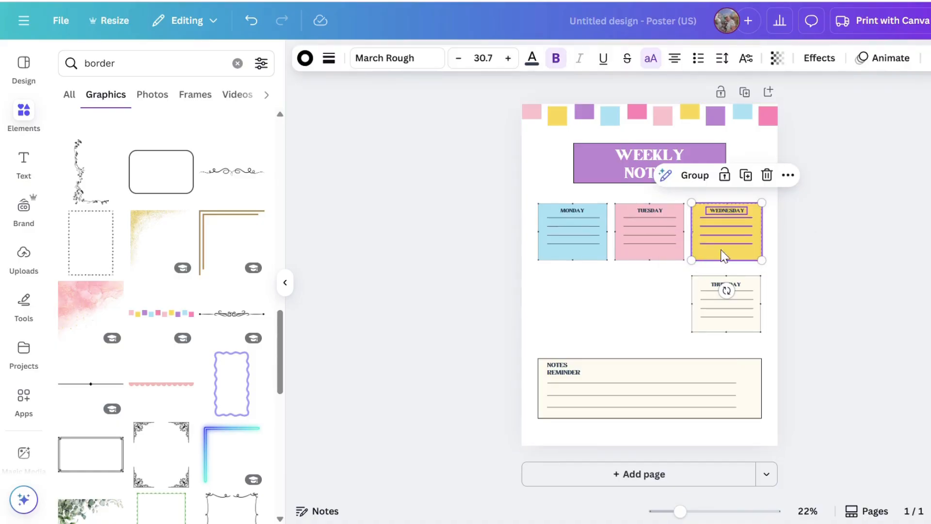
left_click(692, 176)
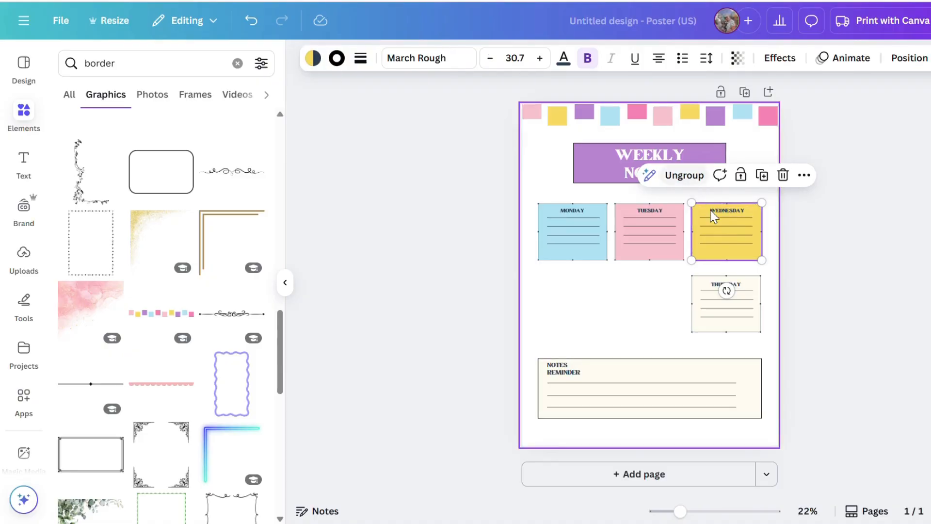
left_click_drag(726, 228, 604, 300)
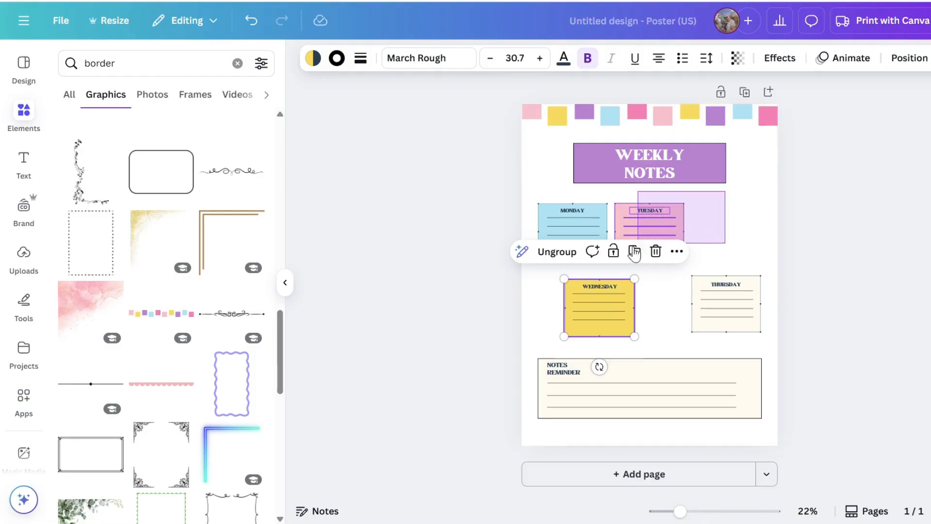
Group the Tuesday card with its heading and lines, and move it right to sit above the Thursday card.
left_click_drag(613, 252, 613, 253)
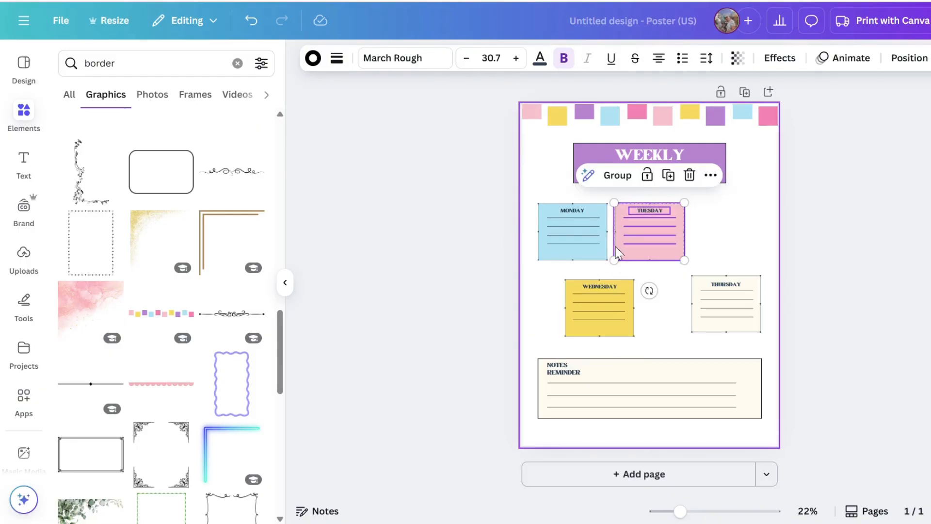
left_click(617, 177)
left_click_drag(652, 226, 712, 225)
Group the blue Monday card with its heading and lines.
left_click_drag(636, 202, 530, 273)
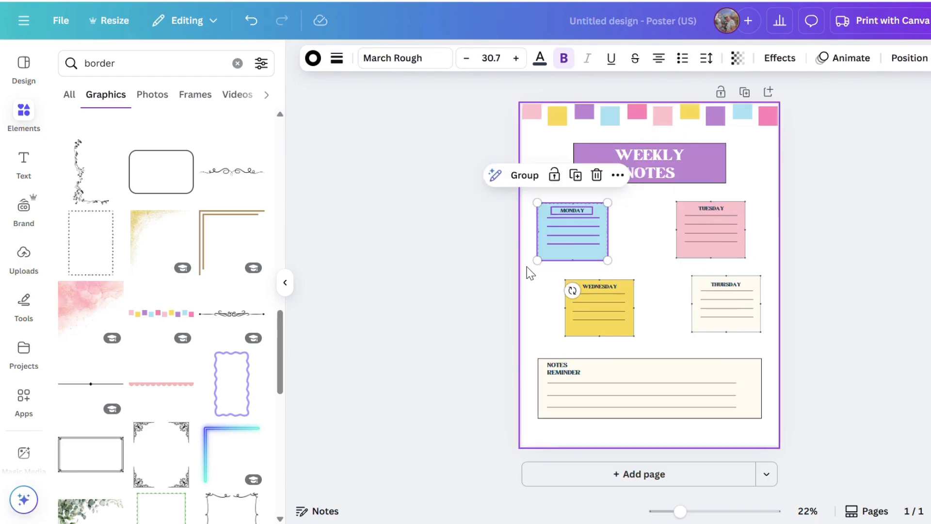
left_click(534, 178)
left_click(636, 234)
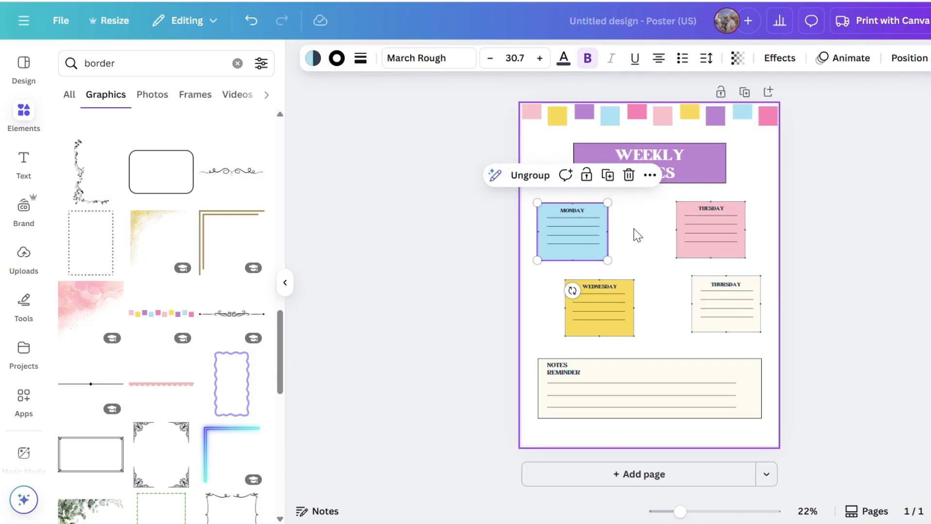
left_click(583, 226)
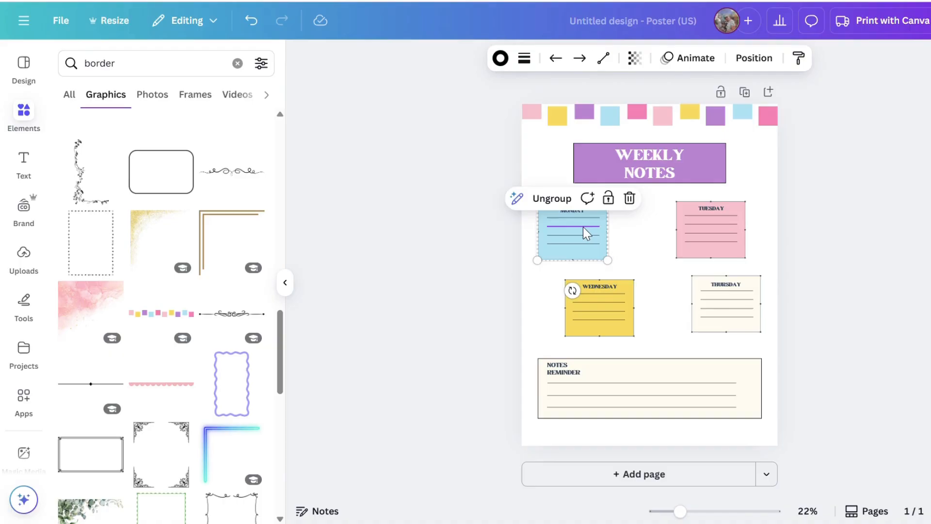
Widen the purple title box on both sides so it extends slightly past the page edges.
left_click(692, 171)
left_click(720, 163)
left_click_drag(725, 163, 789, 163)
left_click_drag(573, 163, 506, 163)
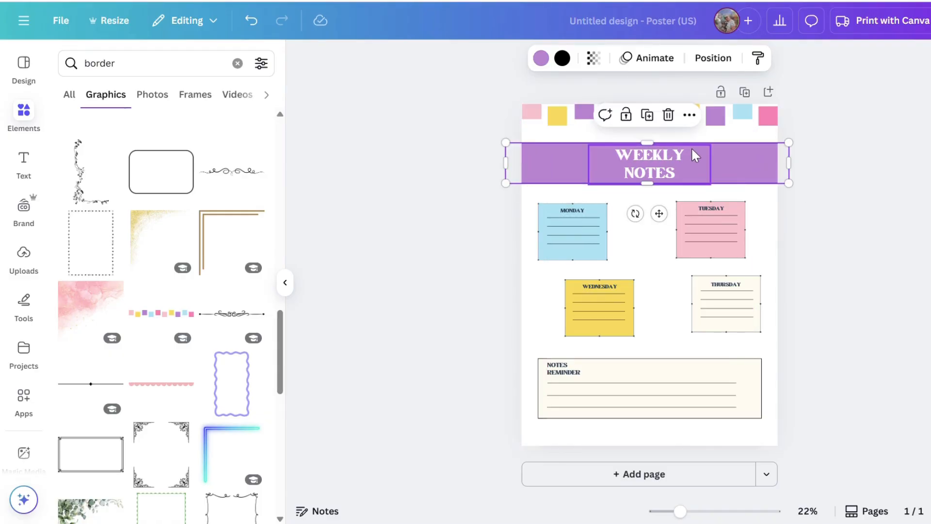
Move the purple banner up against the coloured squares, reduce its height, and fit WEEKLY NOTES on one centred line inside it.
left_click(691, 148)
left_click_drag(717, 164, 700, 150)
left_click(657, 159)
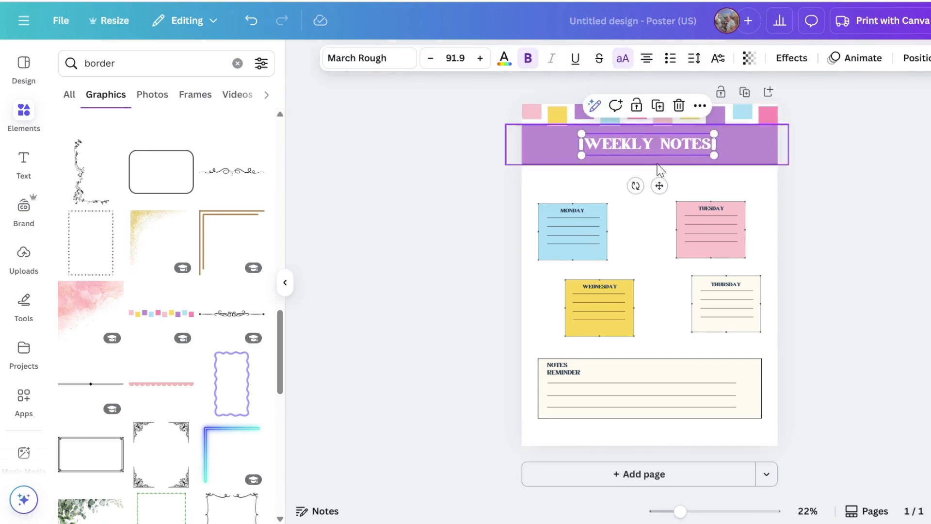
left_click_drag(648, 165, 677, 148)
left_click(675, 148)
Enlarge the grouped Monday card to about twice its size from its lower-left corner.
left_click(587, 224)
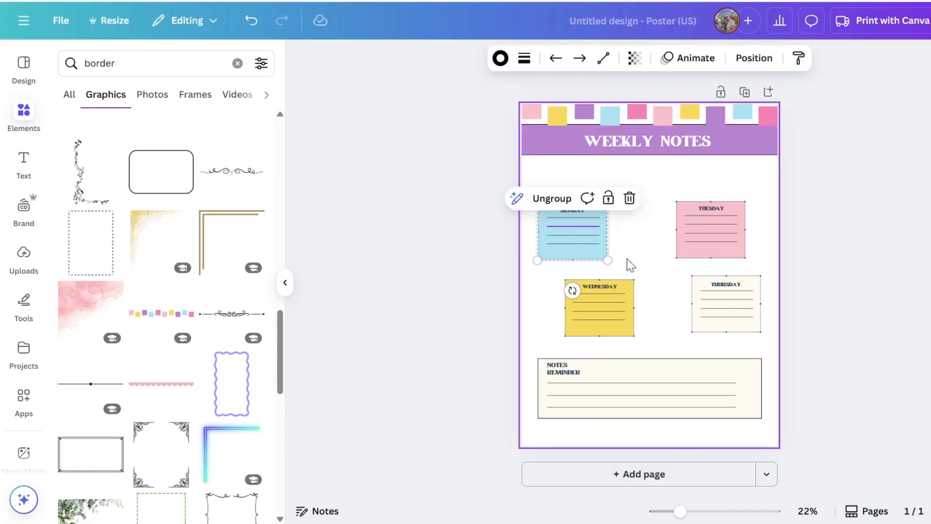
left_click(636, 235)
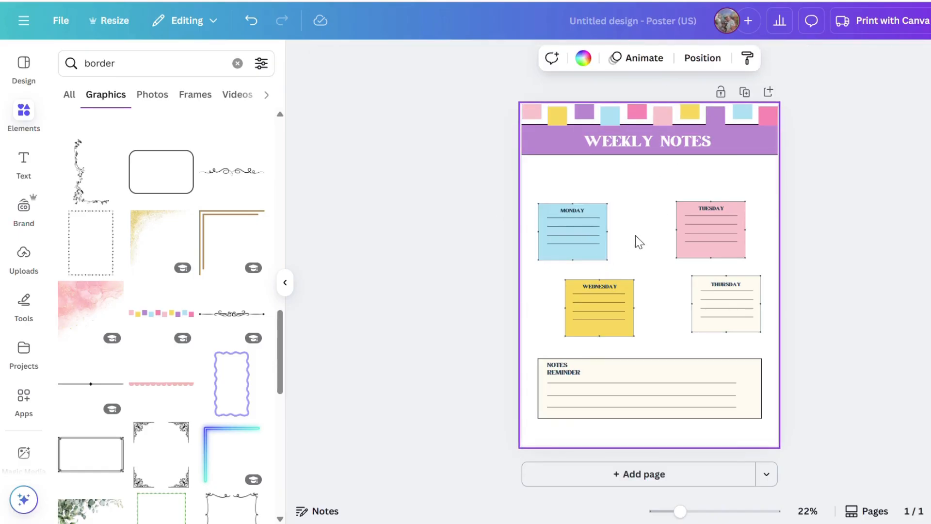
left_click(592, 232)
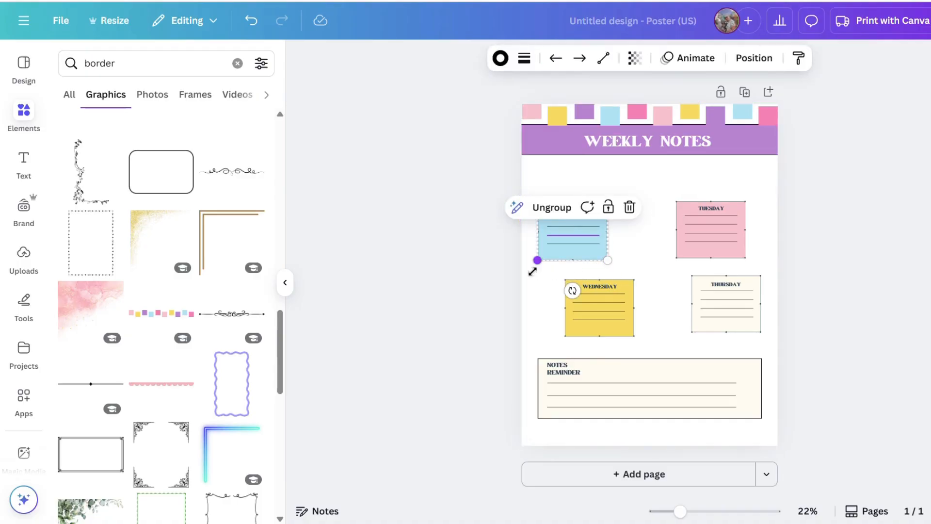
left_click_drag(533, 271, 475, 335)
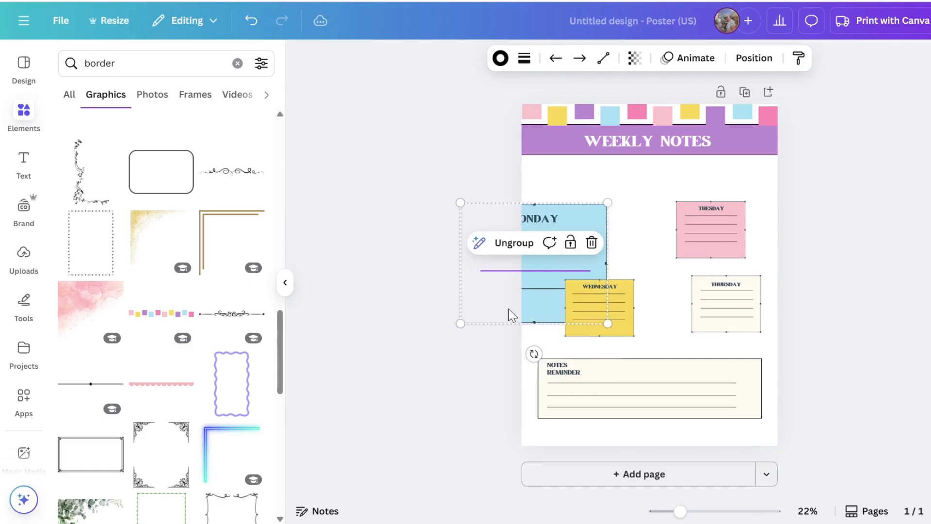
Move the Monday card just beneath the purple banner near the page's left edge and shrink it to slightly under half the page width.
left_click_drag(583, 224, 647, 181)
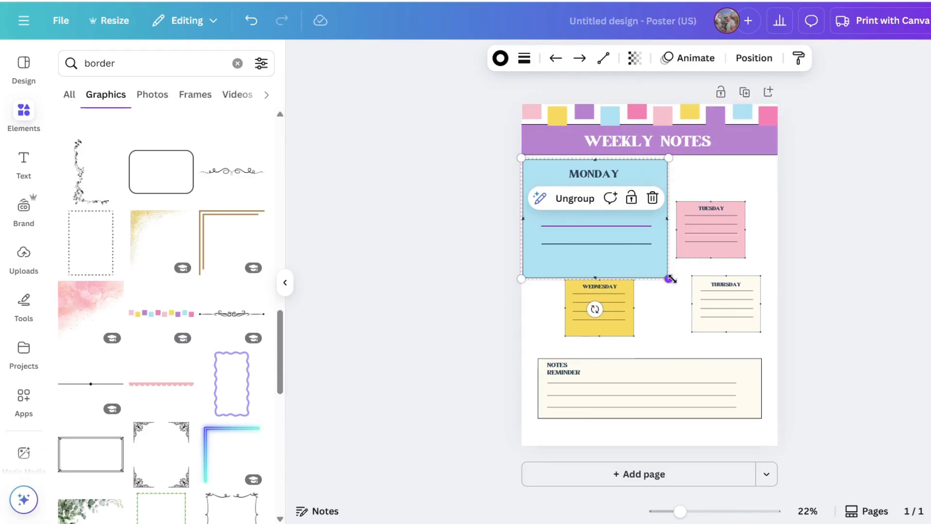
left_click_drag(671, 278, 645, 271)
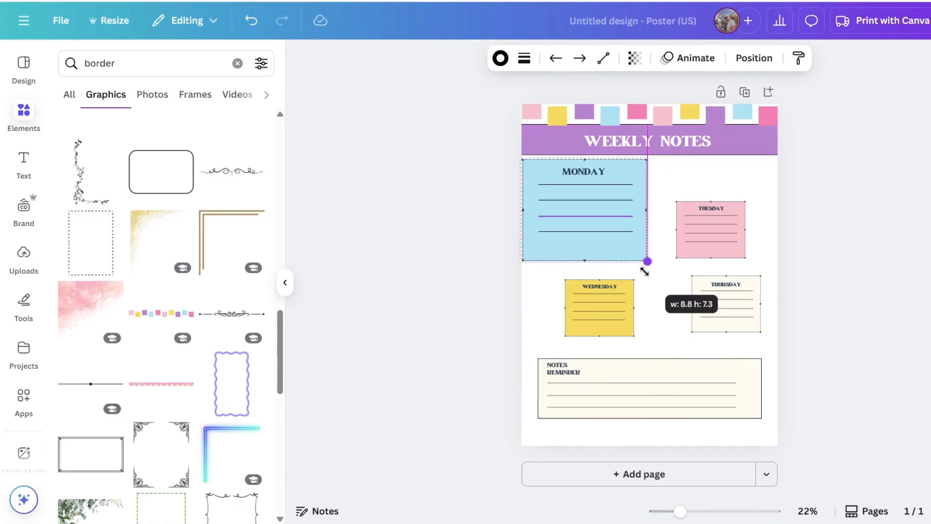
left_click_drag(643, 271, 632, 268)
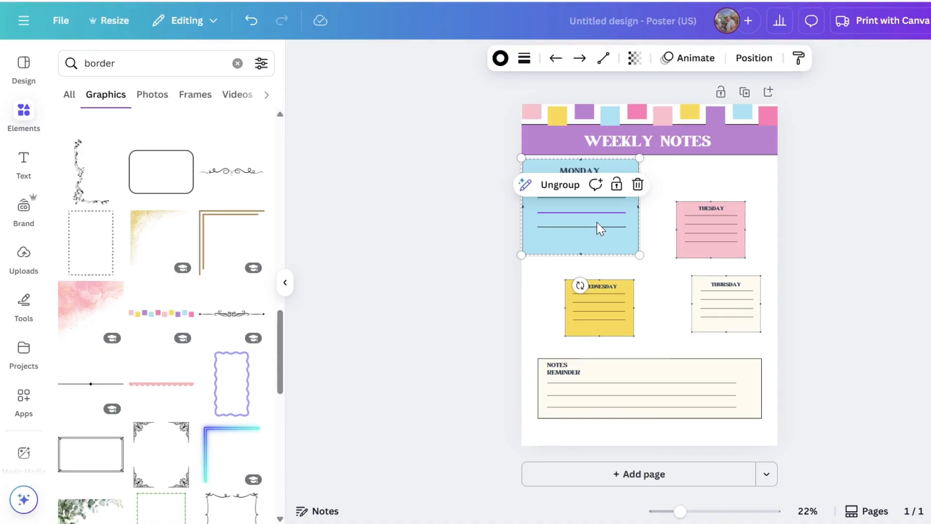
left_click_drag(602, 228, 605, 225)
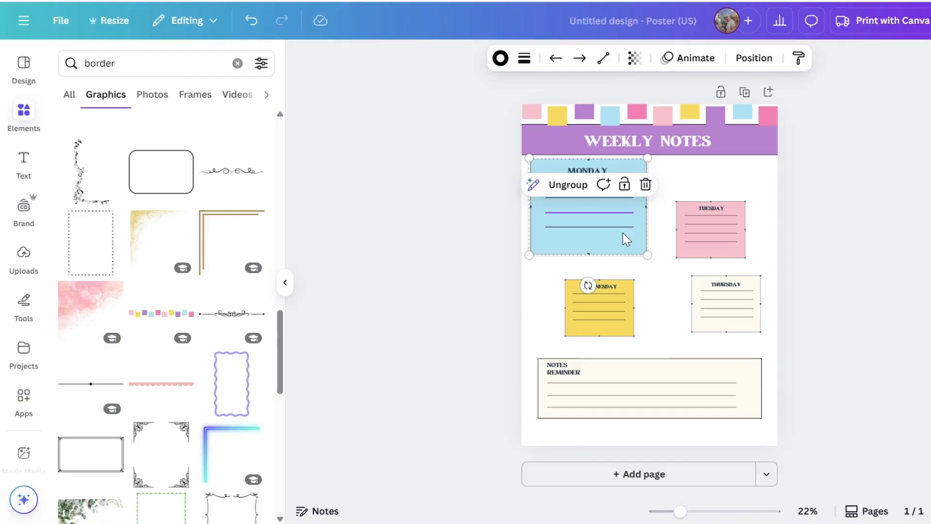
left_click(655, 279)
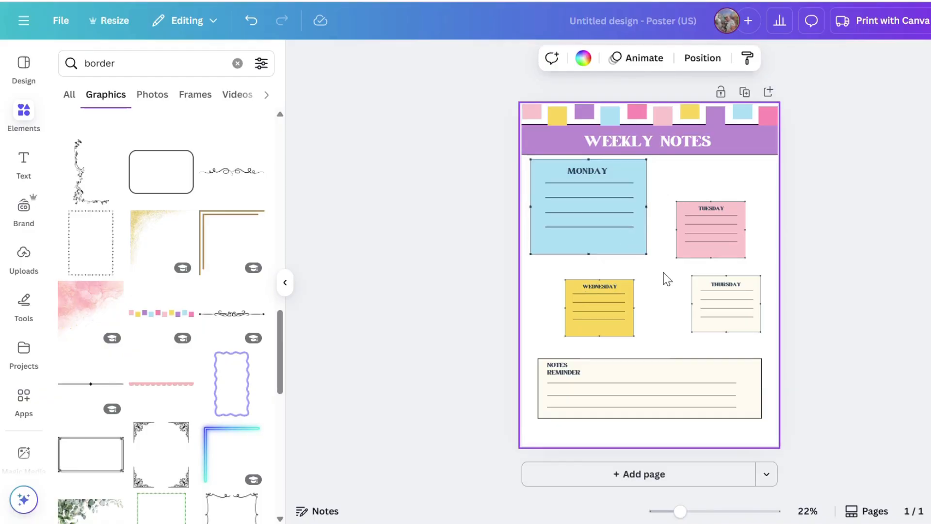
Enlarge the pink Tuesday card to match Monday's size, place it beside Monday, and nudge both cards slightly inward from the page edges.
left_click(699, 244)
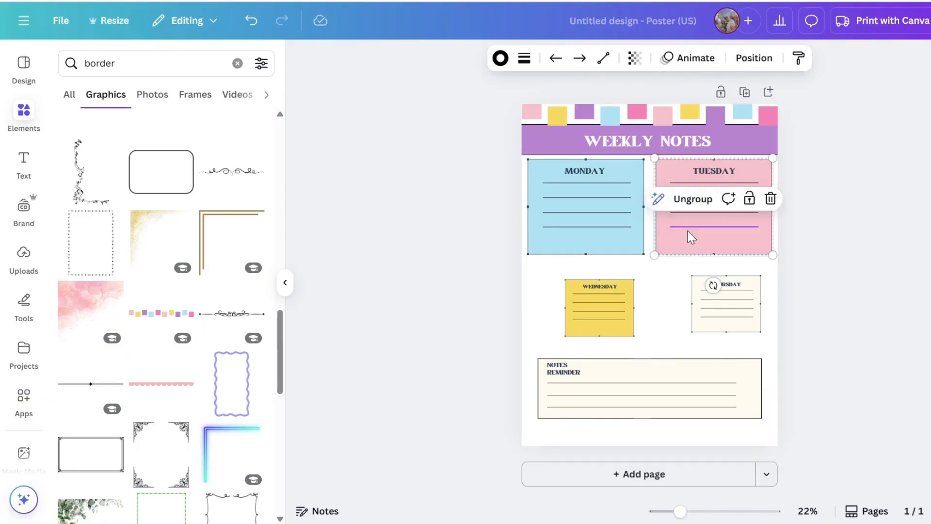
key("Left")
left_click(688, 231)
left_click(615, 235)
key("Right")
key("Right")
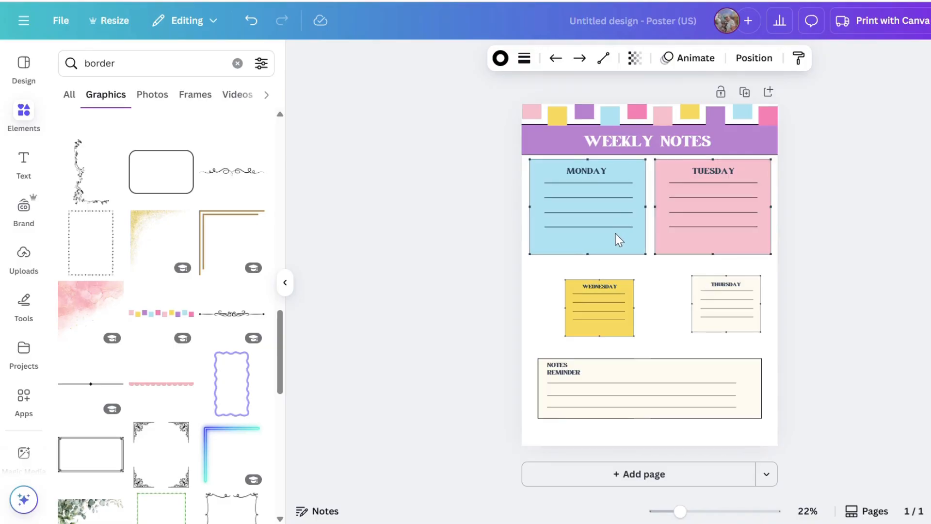
Enlarge the yellow Wednesday card to about 8.1 by 6.6 in and place it directly below the Monday card.
left_click(612, 305)
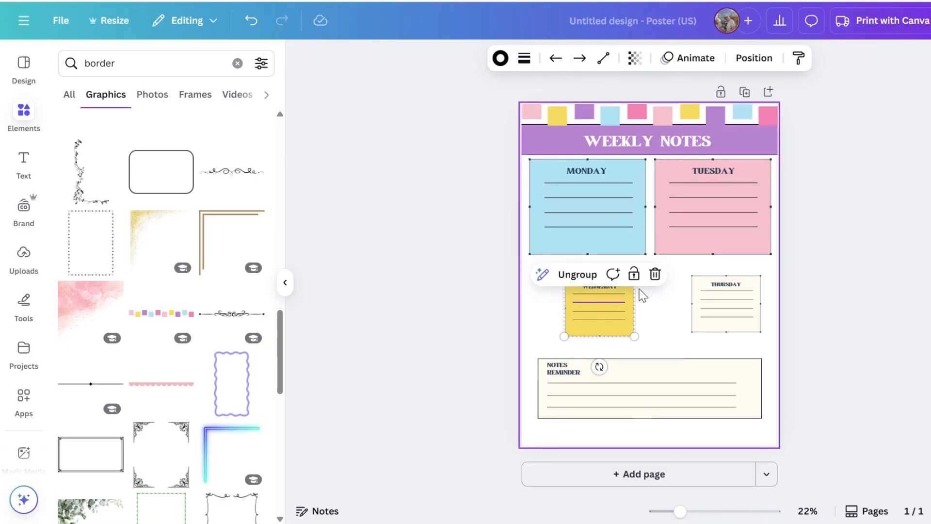
left_click(665, 305)
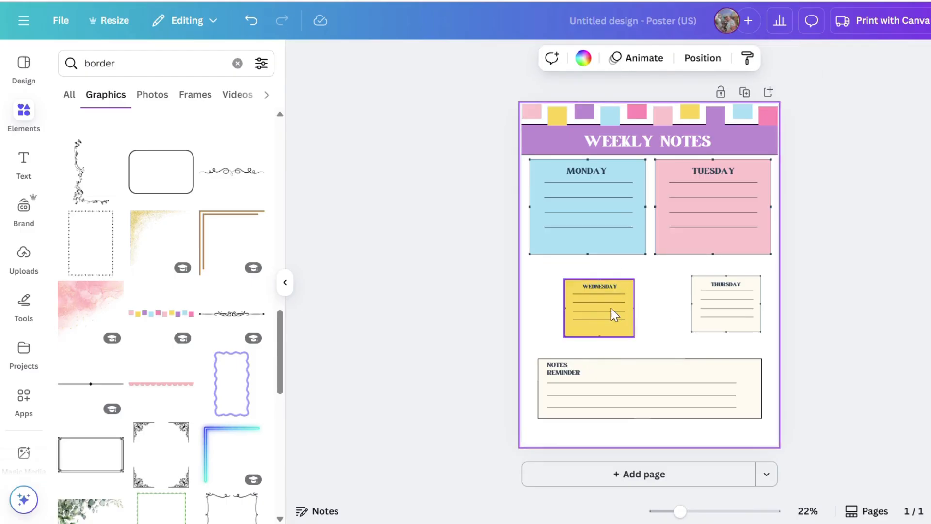
left_click(572, 286)
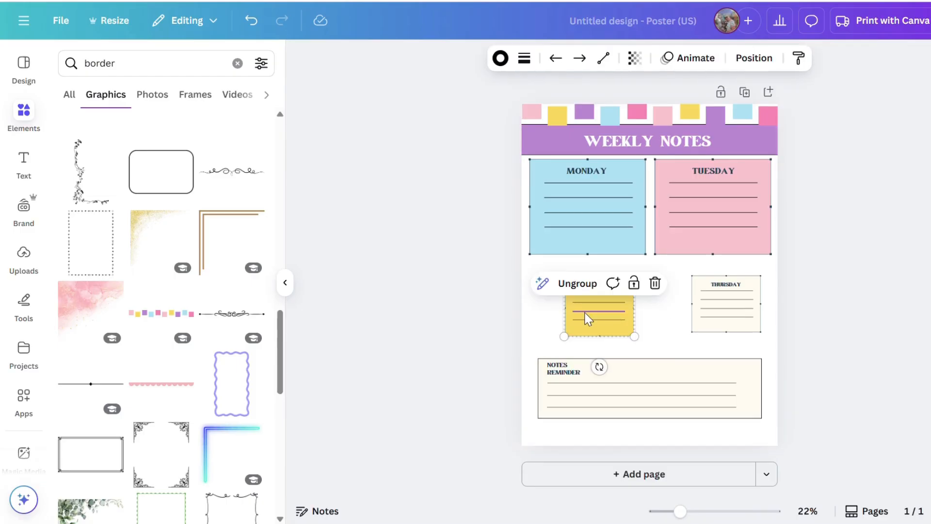
left_click_drag(636, 336, 684, 376)
left_click_drag(665, 330, 631, 307)
left_click_drag(648, 353, 644, 348)
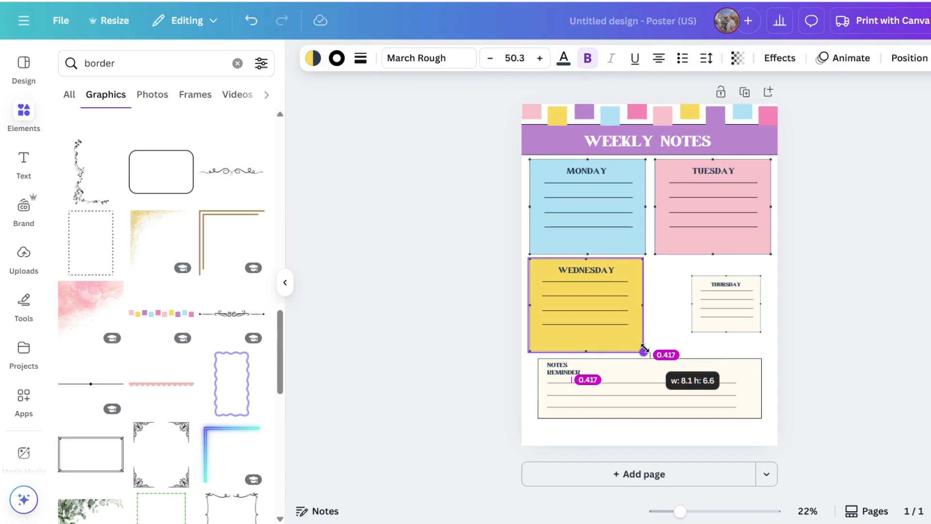
left_click_drag(644, 349, 646, 350)
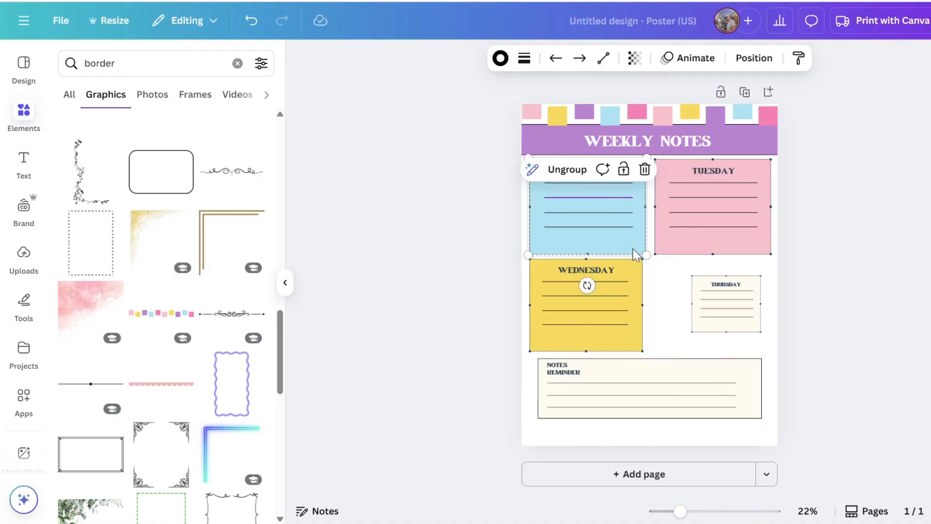
Shrink the Monday card to about 8 by 6.6 in and match the other day cards to that size.
left_click_drag(645, 252, 643, 250)
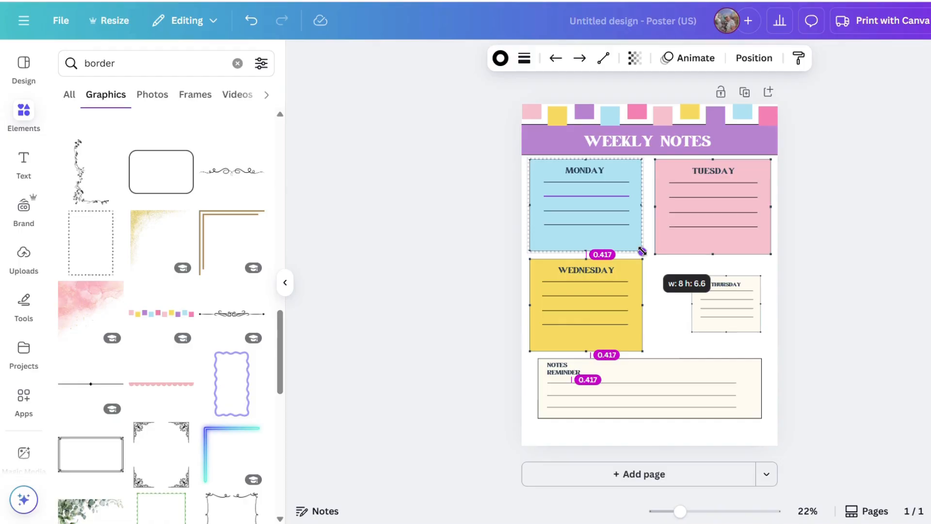
left_click_drag(642, 250, 643, 251)
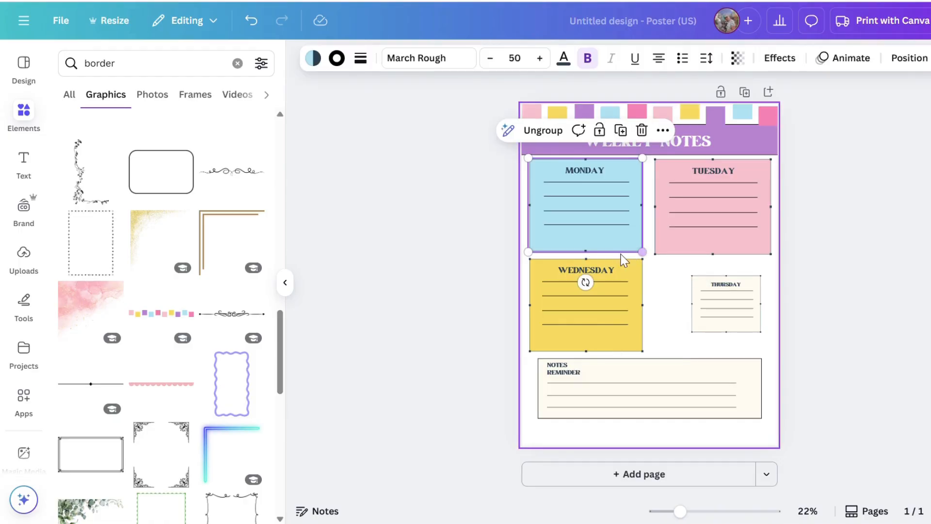
left_click(684, 242)
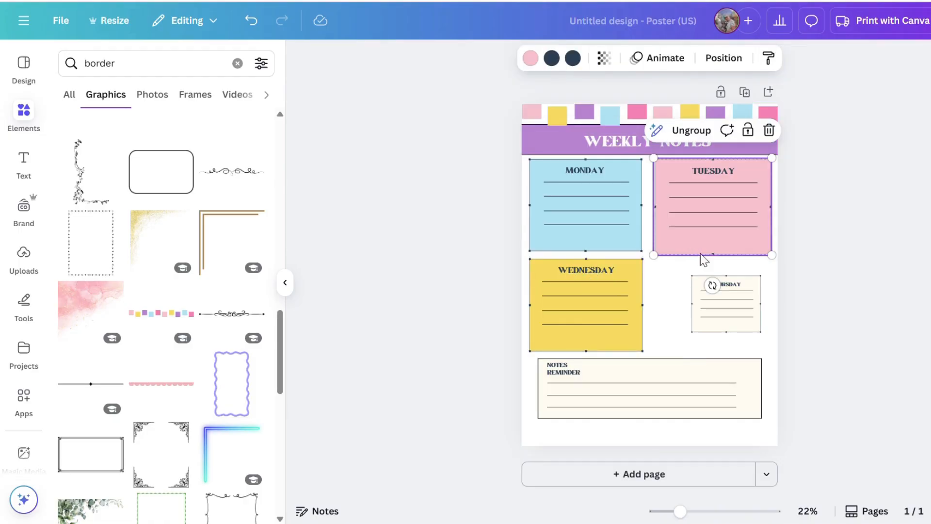
left_click_drag(642, 351, 645, 349)
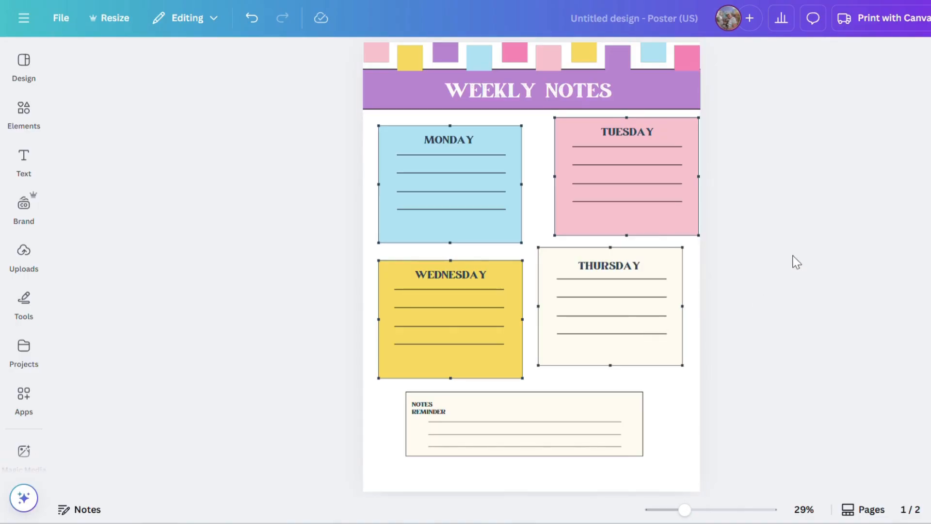
Align the Monday and Tuesday cards with each other by their vertical middles.
left_click(494, 188)
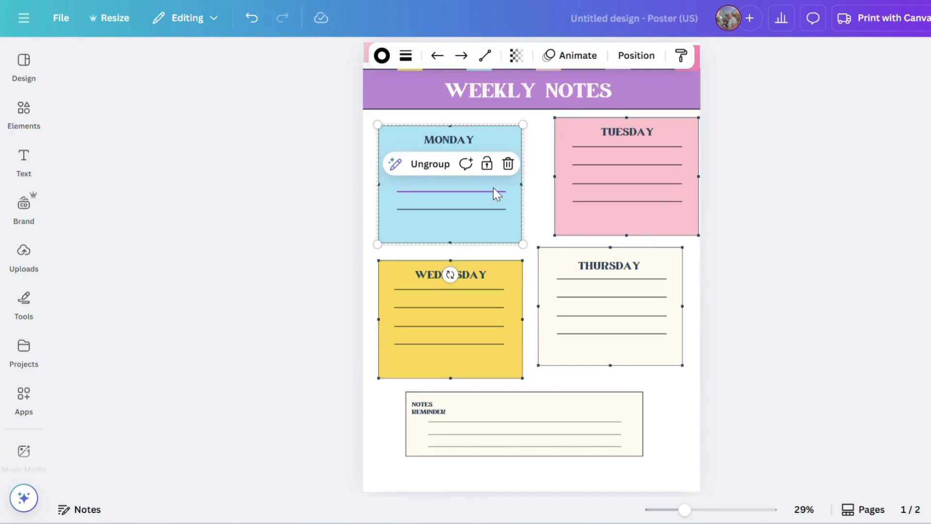
left_click(569, 165, "shift")
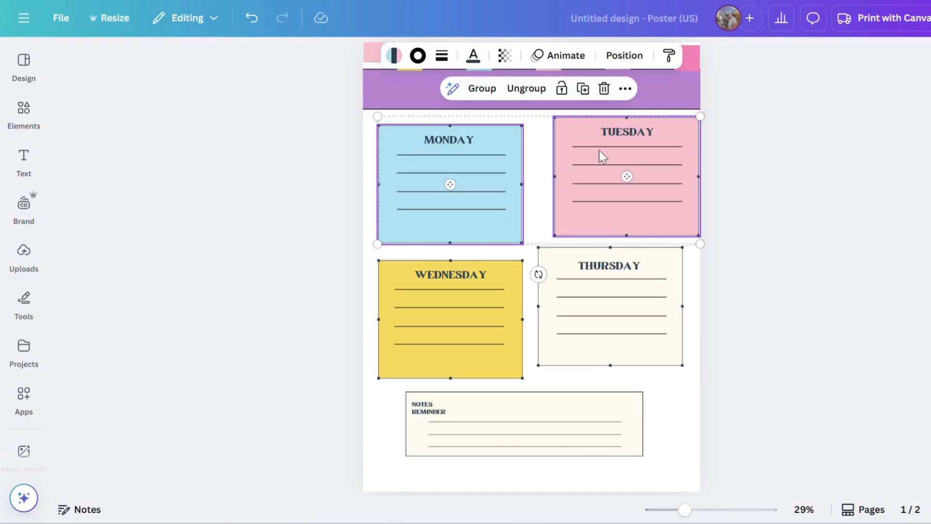
left_click(629, 56)
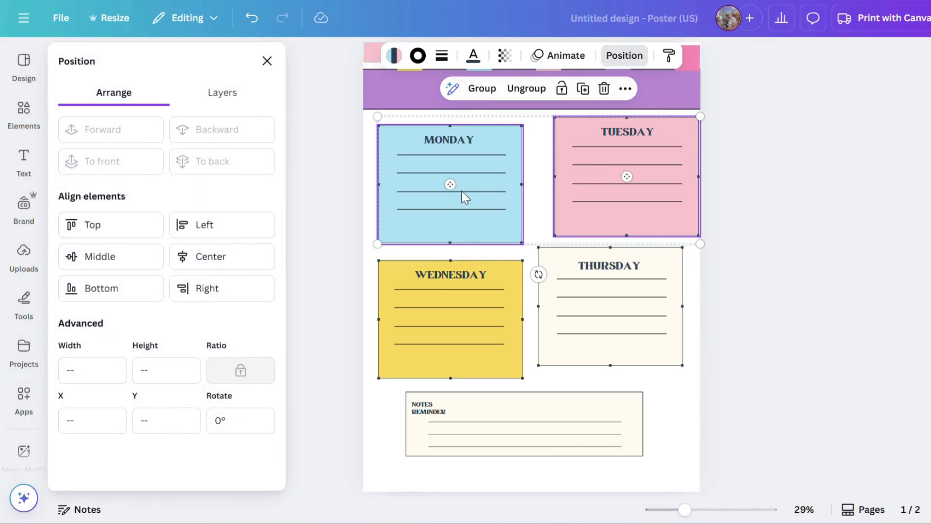
left_click(114, 262)
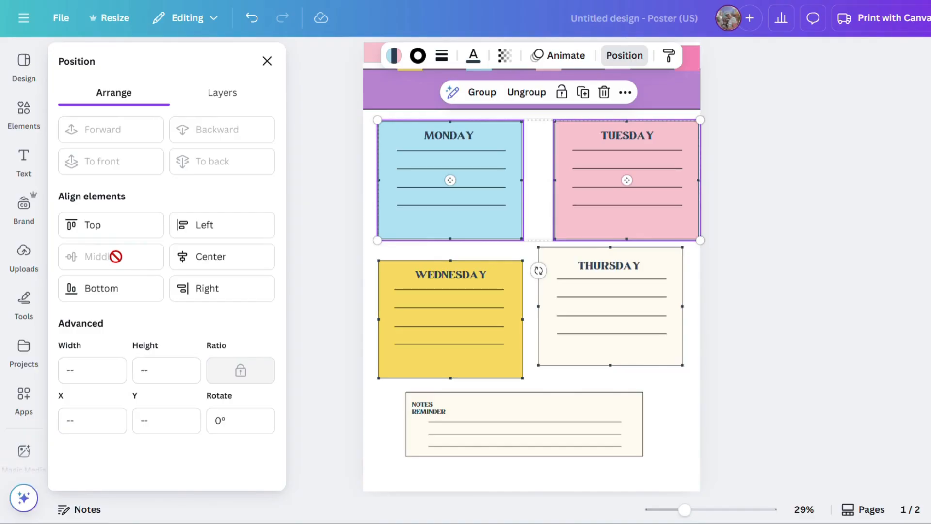
Align the Wednesday and Thursday cards with each other by their vertical middles.
left_click(416, 298)
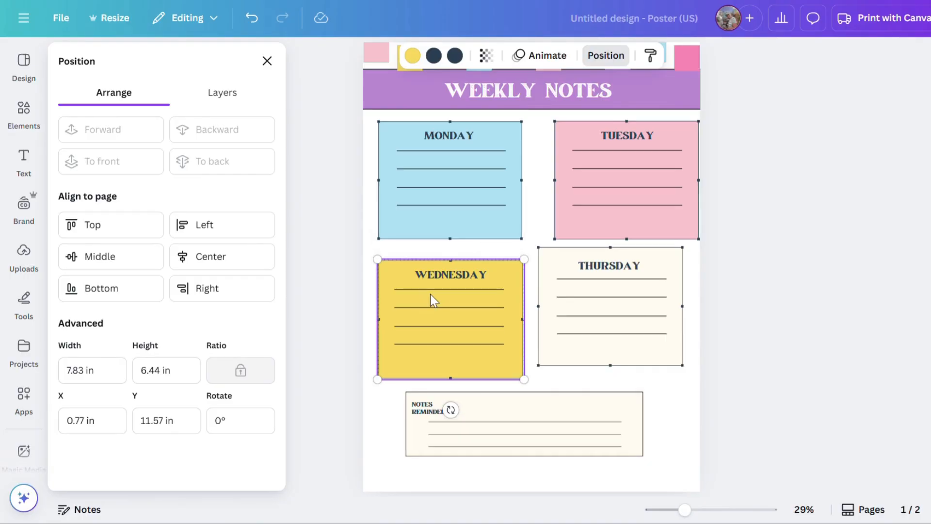
left_click(598, 300, "shift")
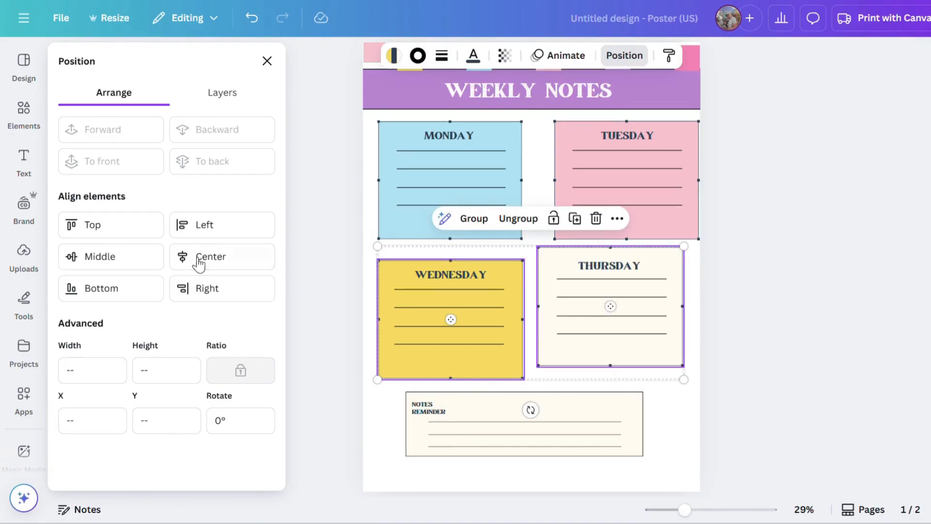
left_click(133, 261)
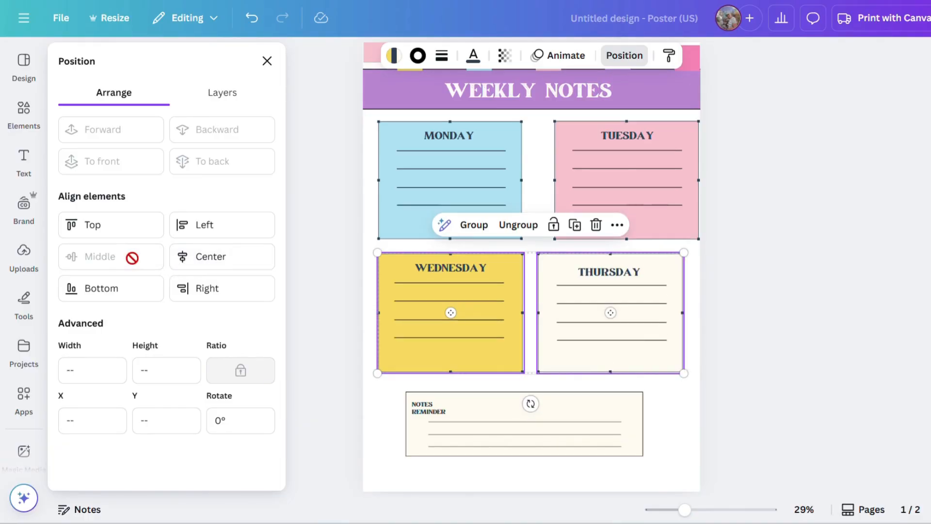
left_click(691, 398)
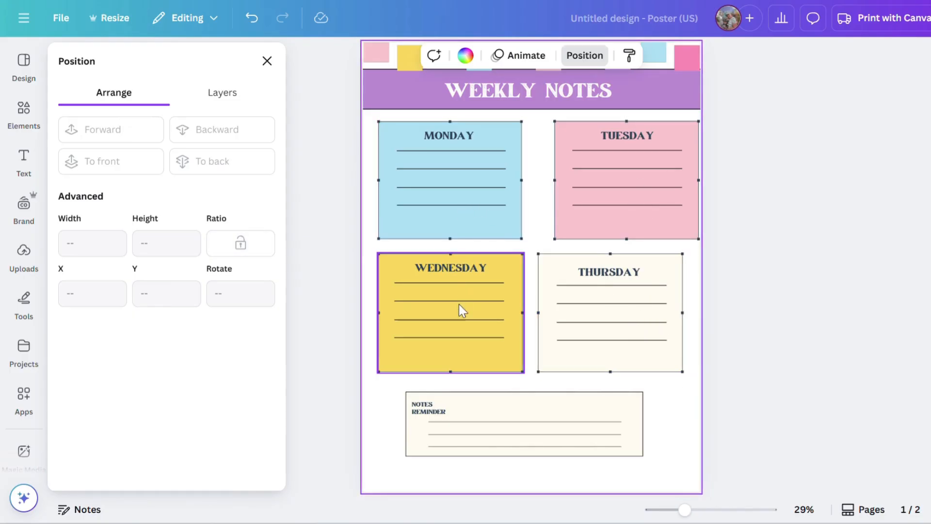
Align the Monday and Wednesday cards in one column by their horizontal centers.
left_click(465, 183)
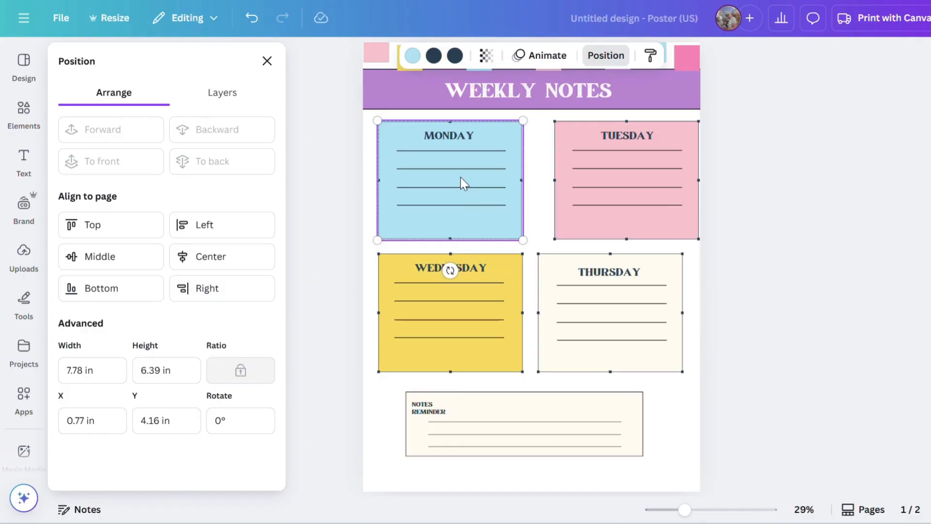
left_click(469, 291, "shift")
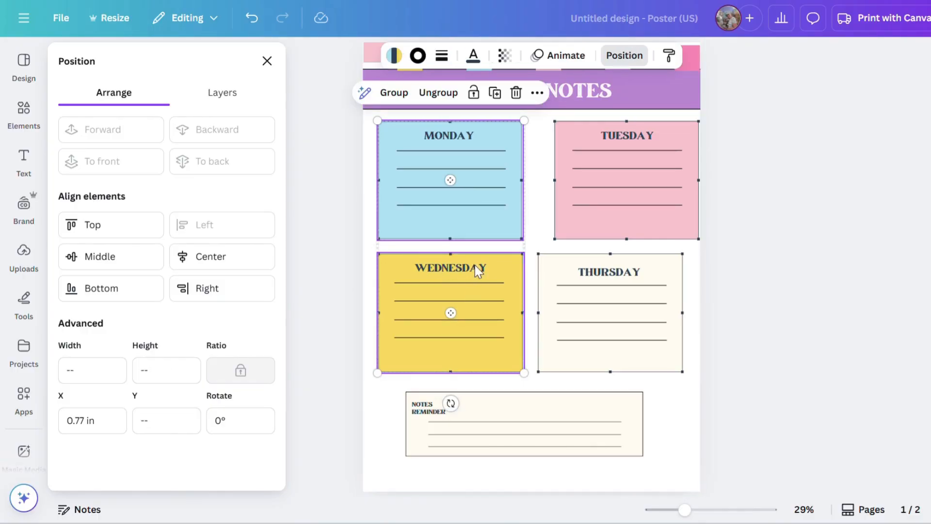
left_click(231, 256)
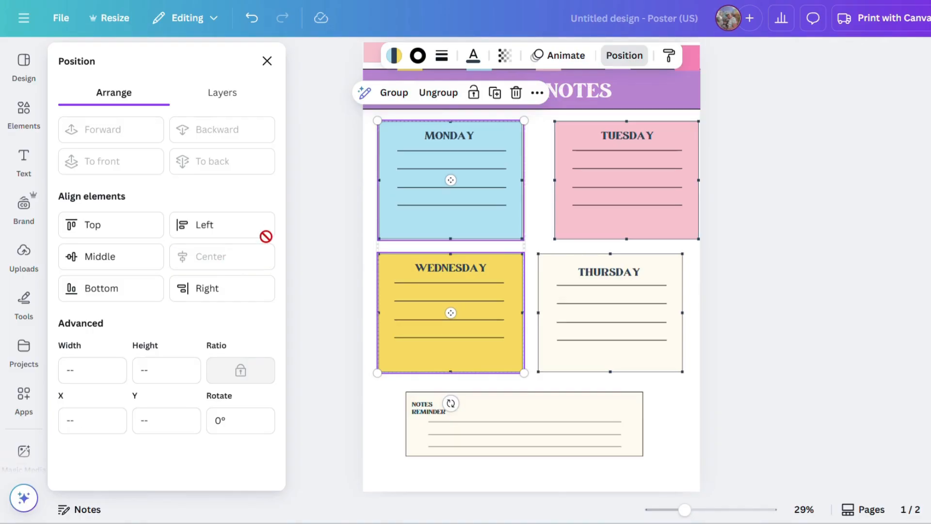
Align the Tuesday and Thursday cards in one column by their horizontal centers.
left_click(629, 186)
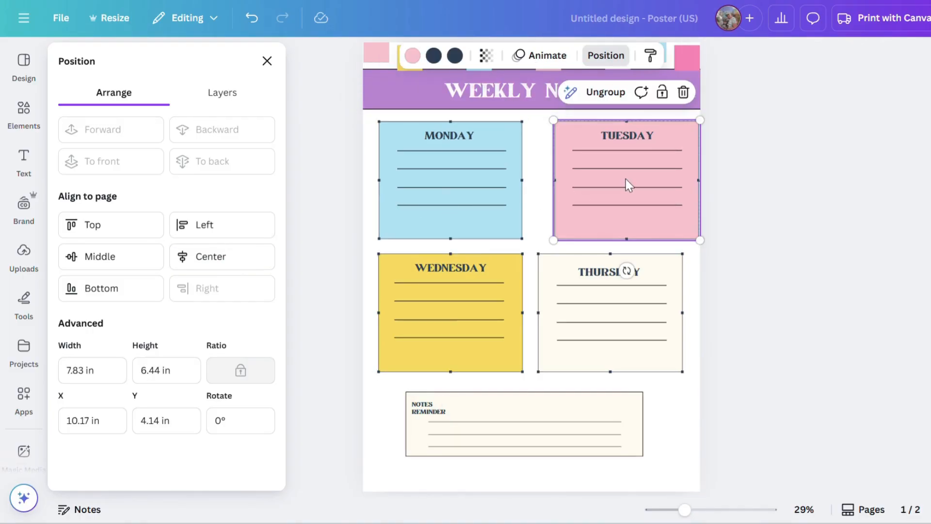
left_click(621, 316, "shift")
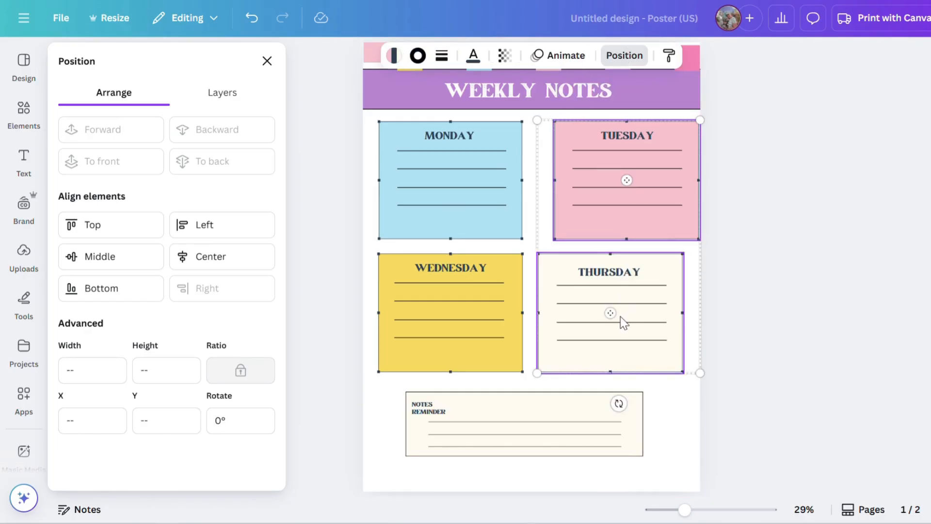
left_click(229, 257)
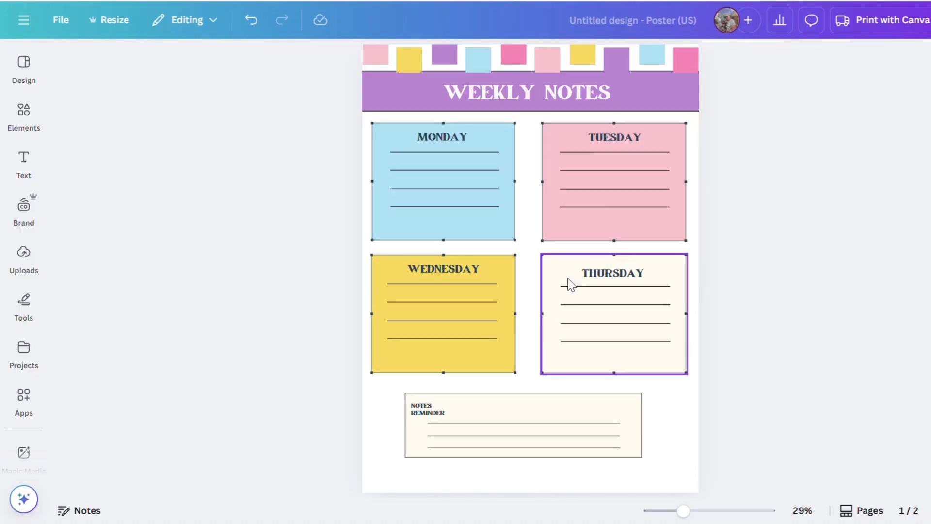
Nudge the Tuesday and Thursday cards together to the left to narrow the gap beside the Monday and Wednesday cards.
left_click(630, 199)
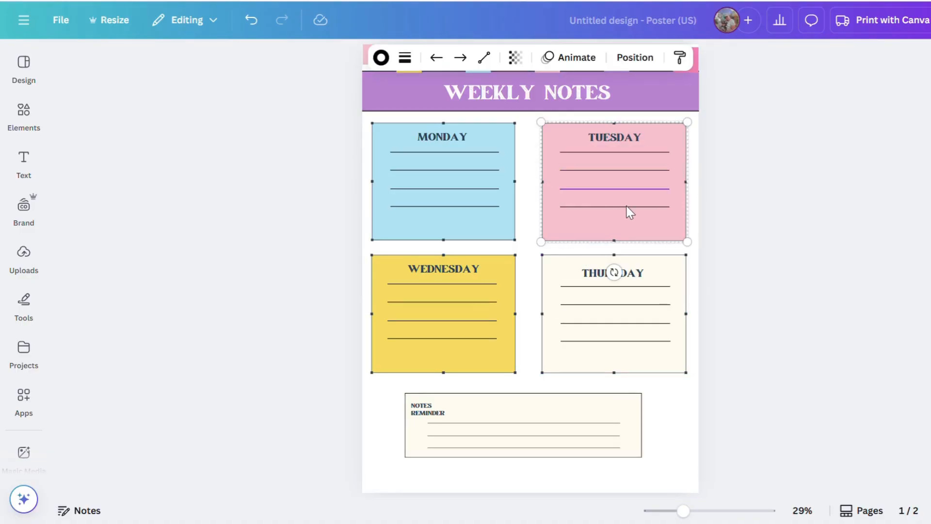
left_click(624, 304, "shift")
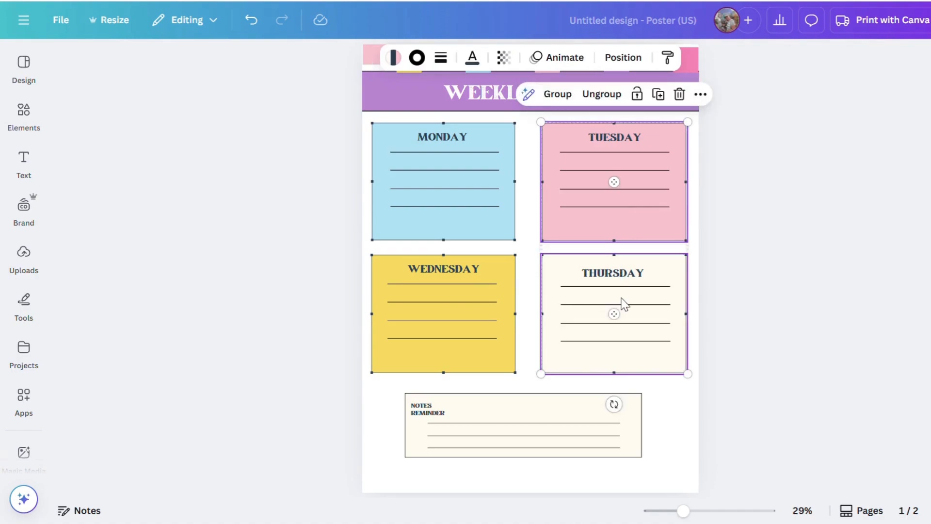
key("Left")
key("Left")
key("Left")
key("Left")
key("Left")
key("Left")
key("Left")
key("Left")
key("Left")
key("Left")
key("Left")
key("Left")
key("Left")
key("Left")
key("Left")
key("Left")
key("Left")
key("Left")
key("Left")
key("Left")
key("Left")
key("Left")
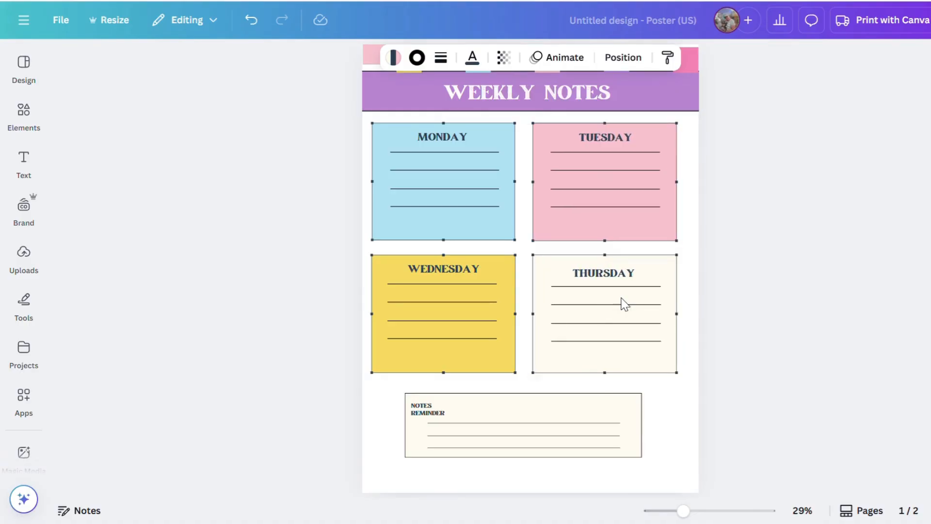
left_click(788, 268)
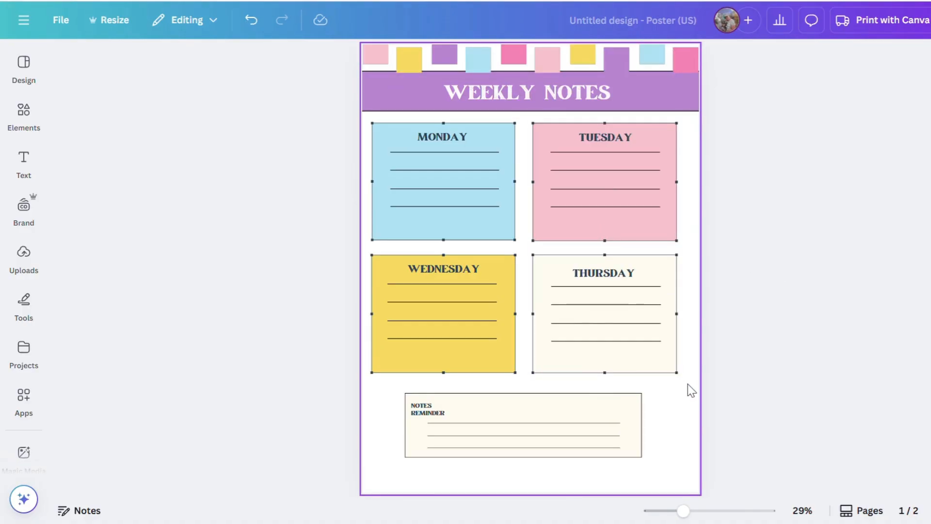
Group the Monday, Tuesday, Wednesday and Thursday cards into one set.
left_click_drag(687, 383, 368, 118)
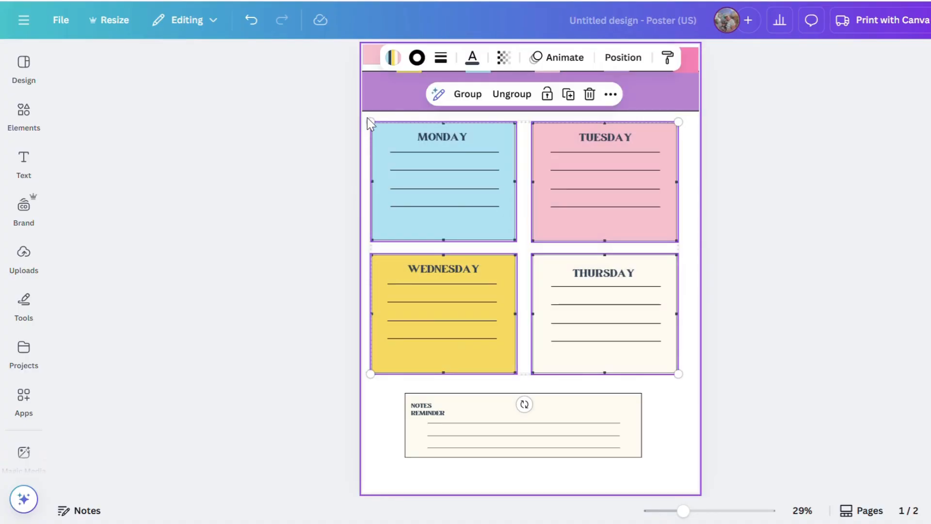
left_click(467, 95)
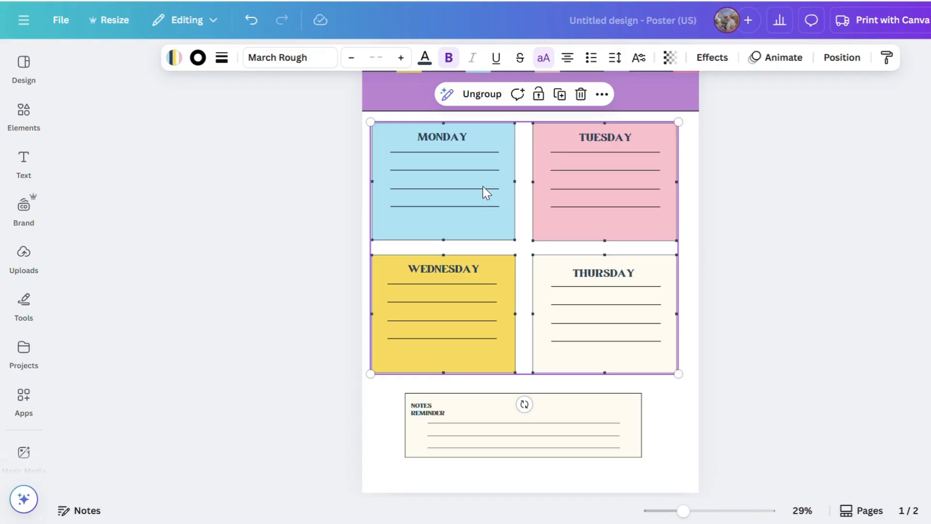
left_click(687, 207)
Move the grouped day cards slightly to the right until the set is horizontally centered on the poster.
left_click(637, 209)
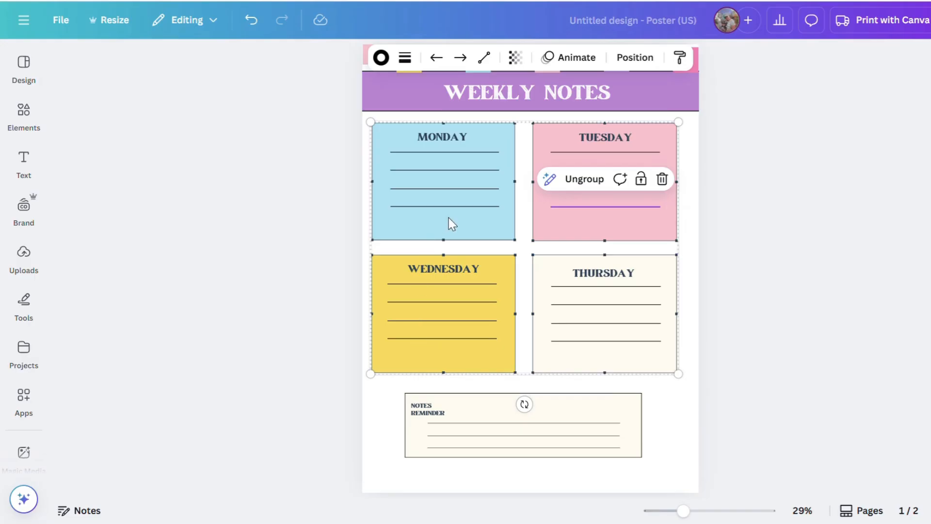
key("ctrl+shift+g")
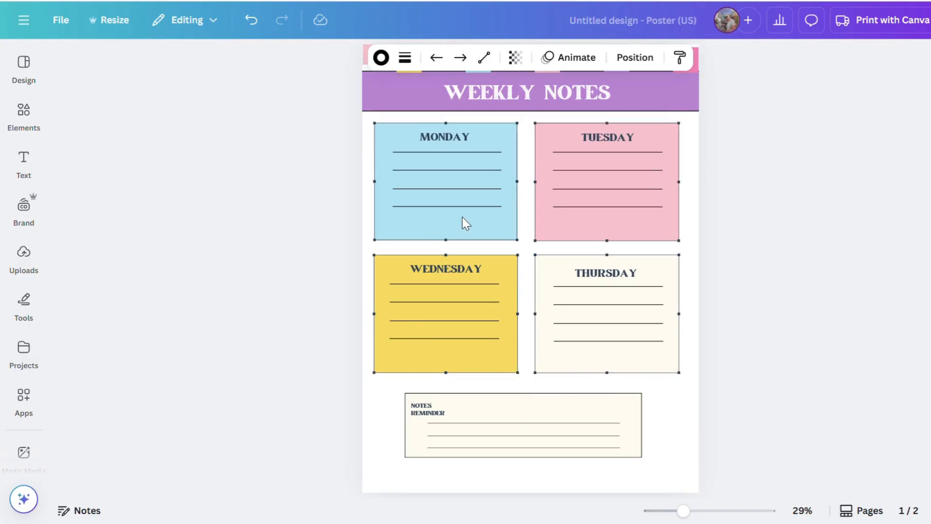
key("Right")
key("Right")
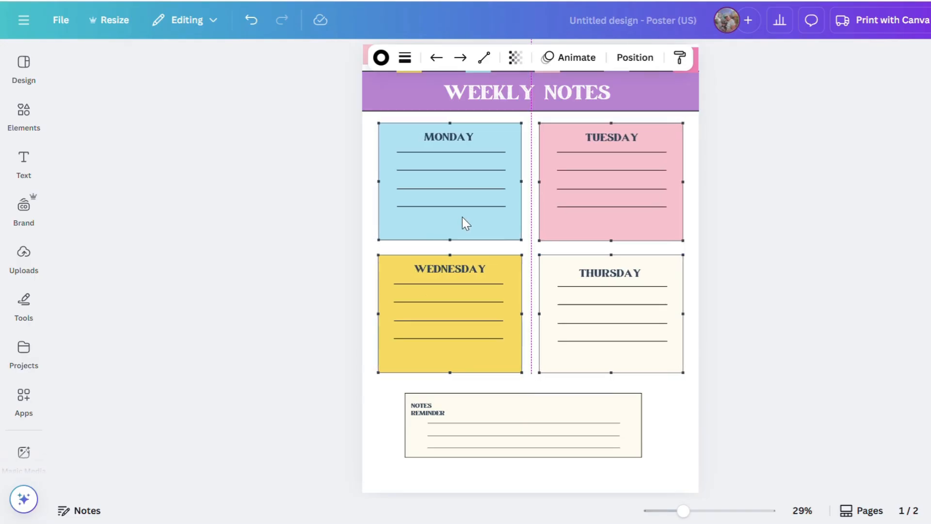
key("ctrl+g")
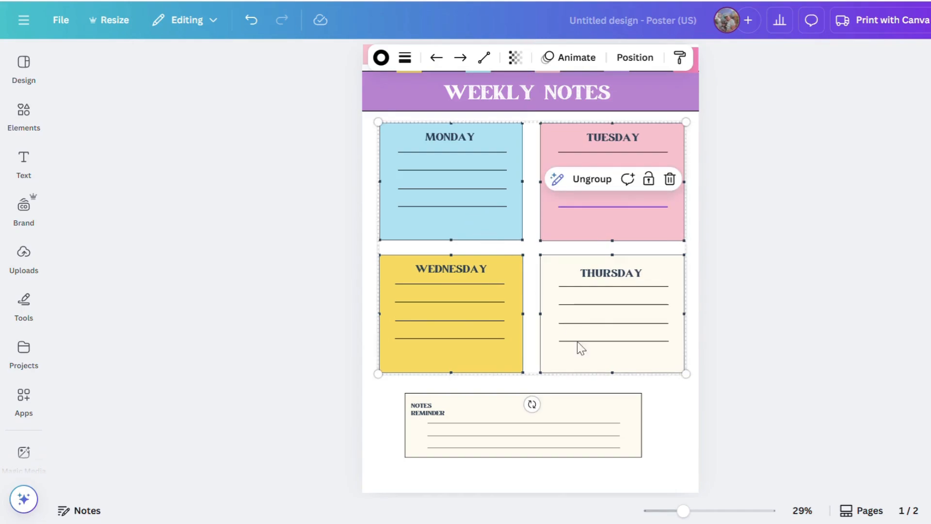
left_click(668, 438)
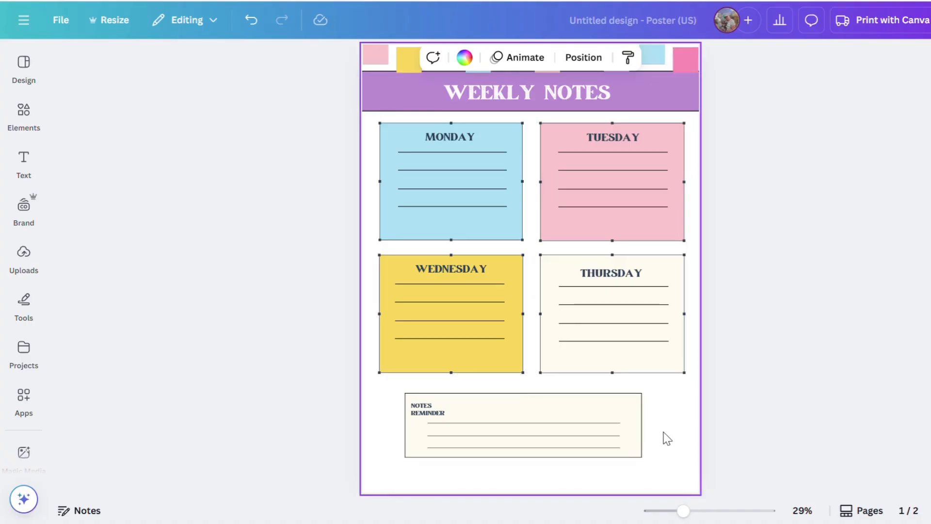
Fill the Notes Reminder box with the darker document pink and enlarge it to match the full width of the day cards.
left_click(623, 416)
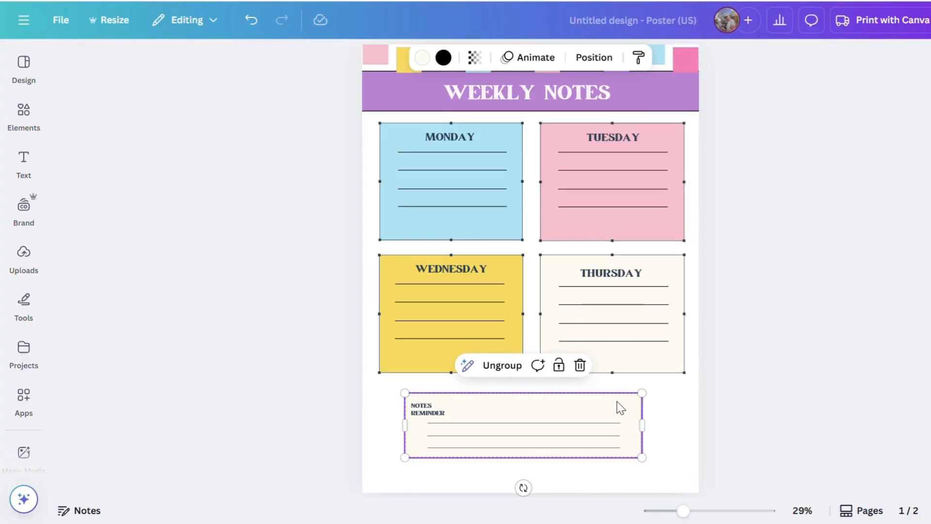
left_click(422, 59)
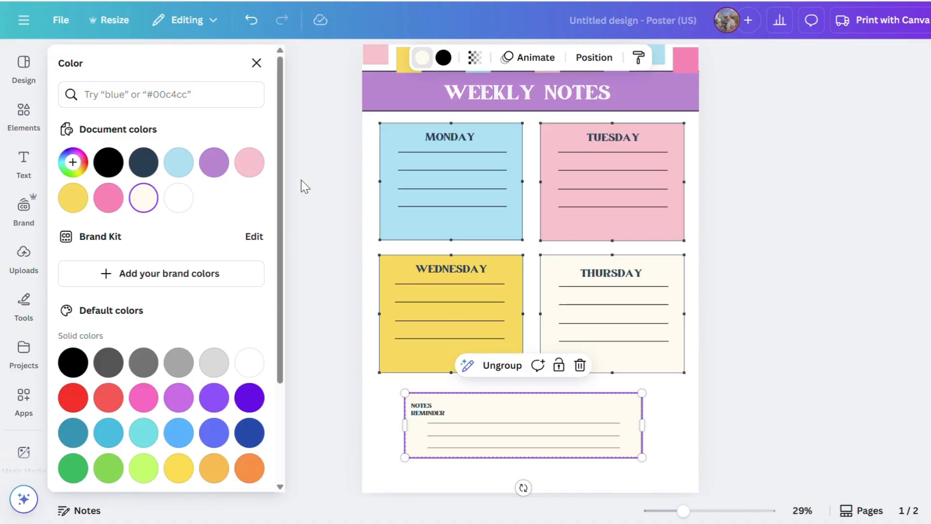
left_click(108, 198)
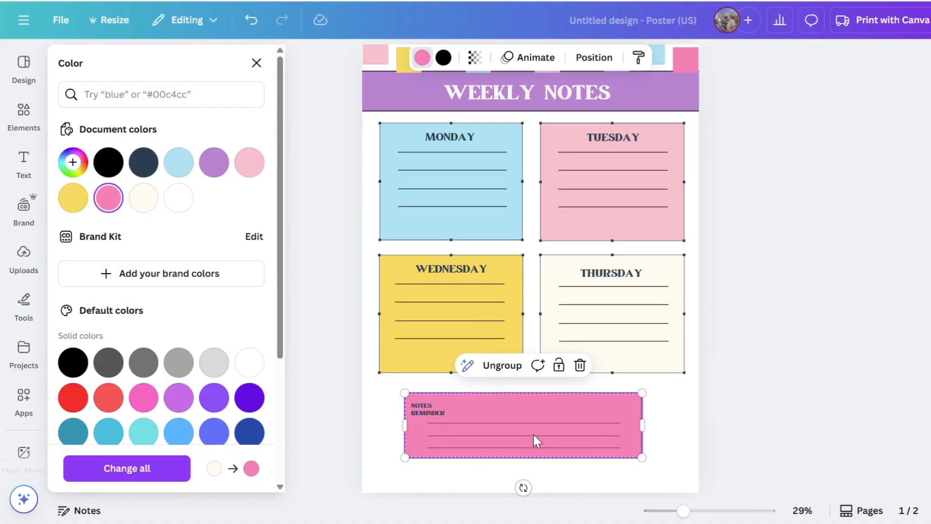
left_click_drag(404, 392, 379, 386)
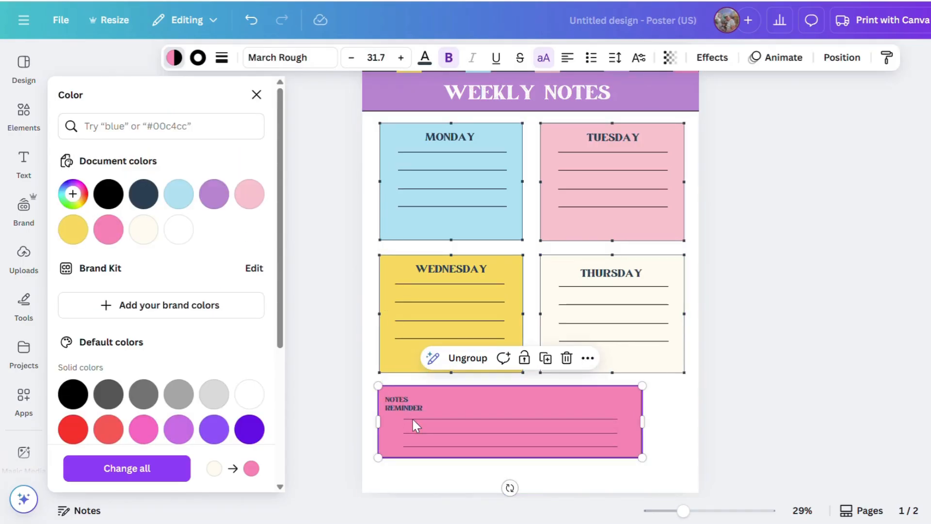
left_click_drag(641, 458, 682, 479)
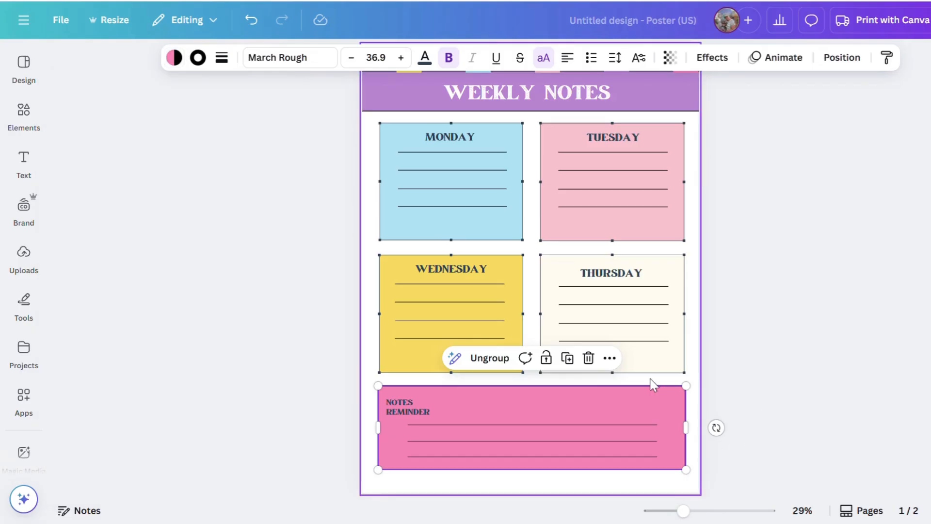
Change the Notes Reminder title text color to white.
left_click(401, 411)
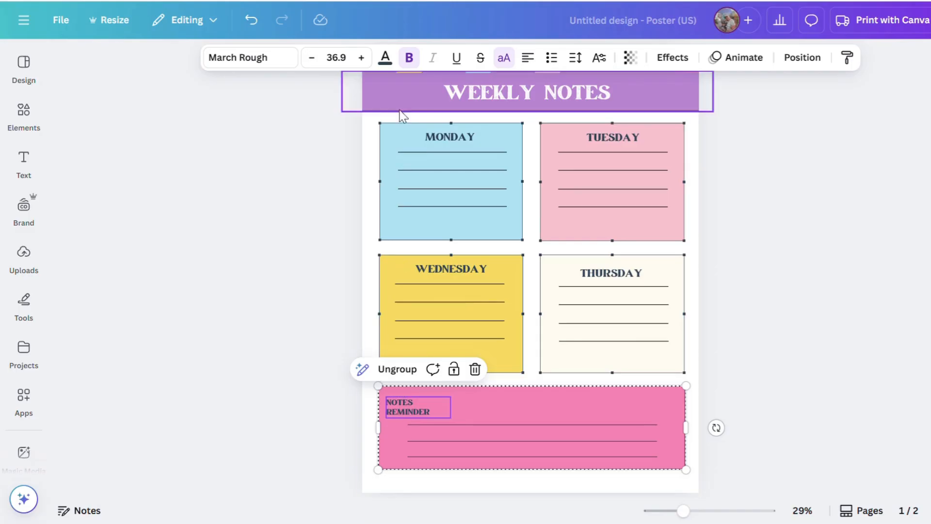
left_click(386, 60)
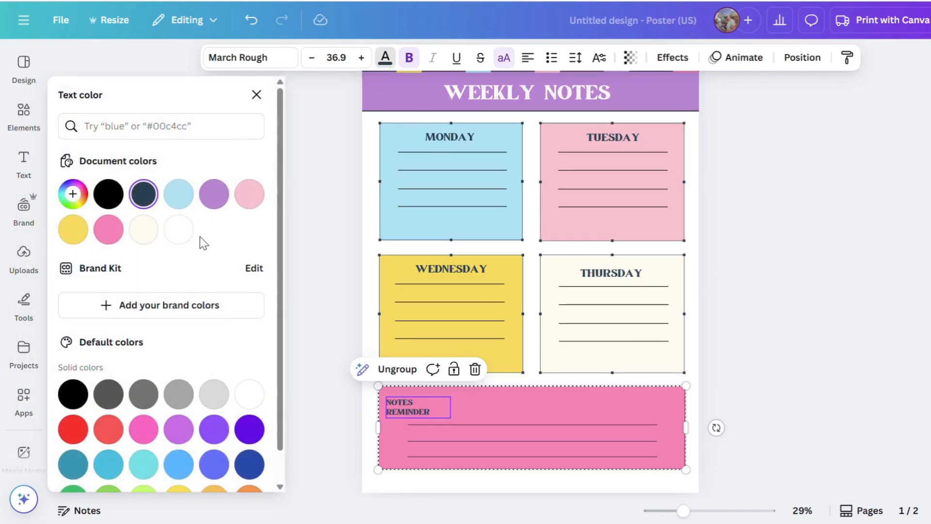
left_click(182, 237)
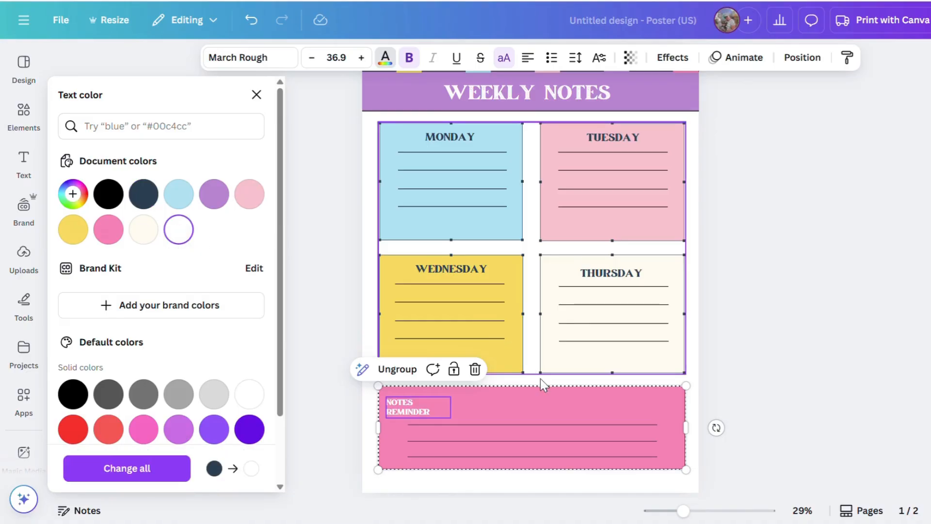
left_click(504, 405)
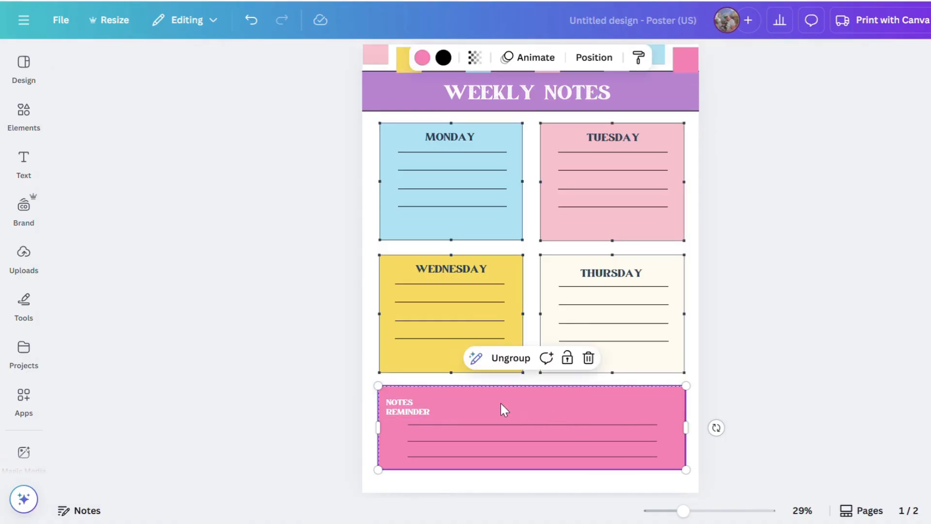
Ungroup the pink Notes Reminder box so its title and lines can be edited separately.
left_click(424, 407)
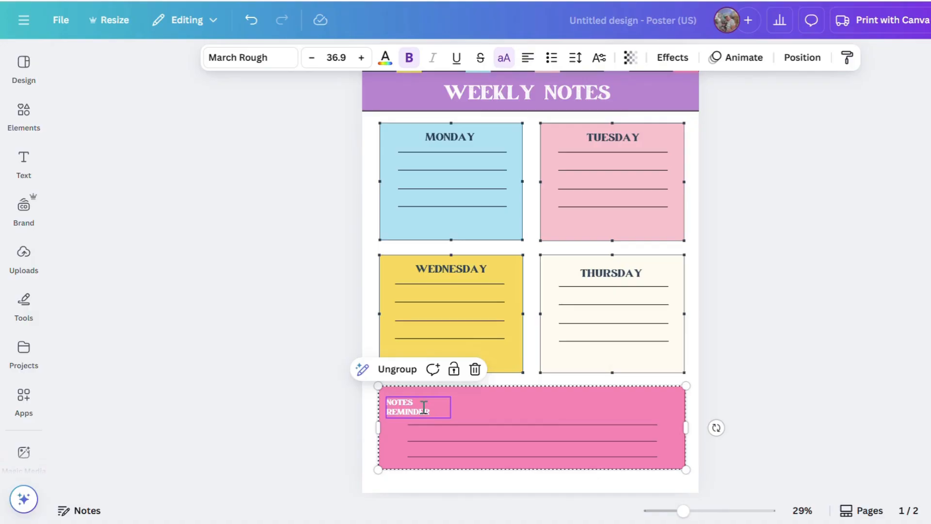
left_click(423, 407)
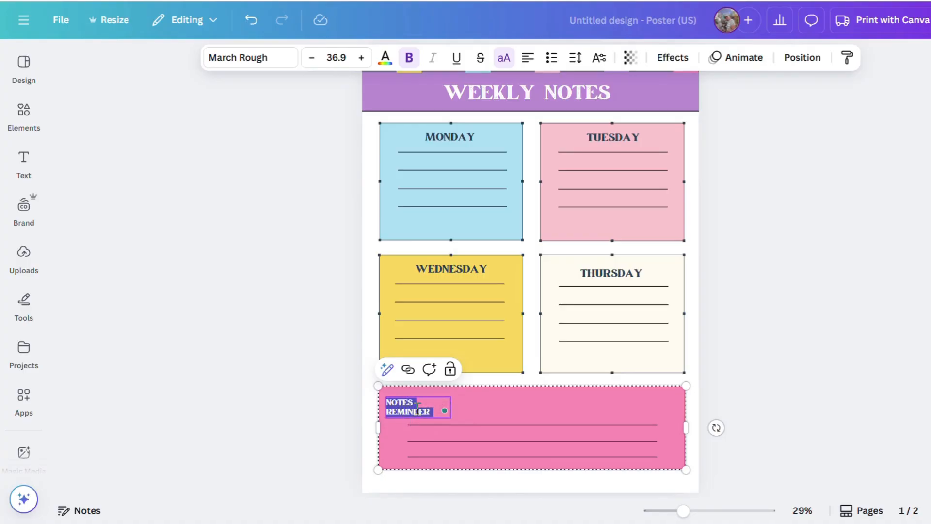
left_click(487, 407)
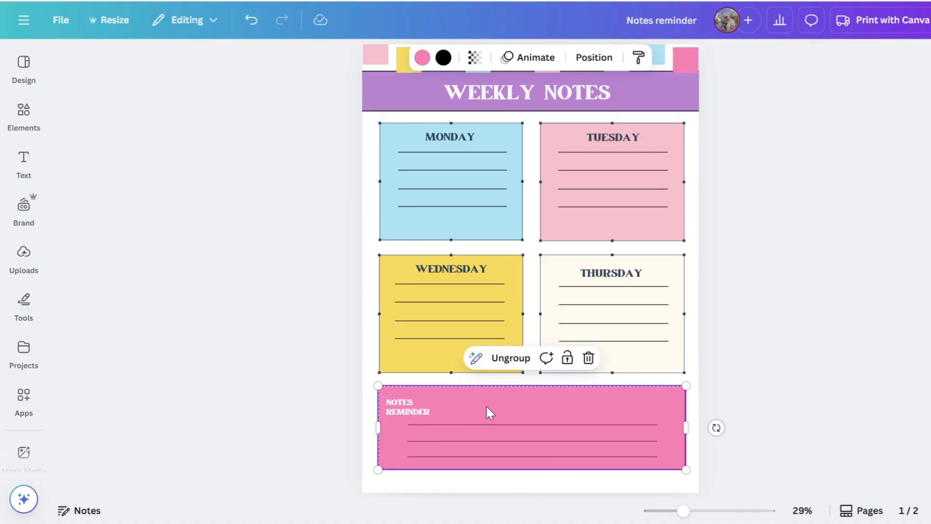
left_click(511, 358)
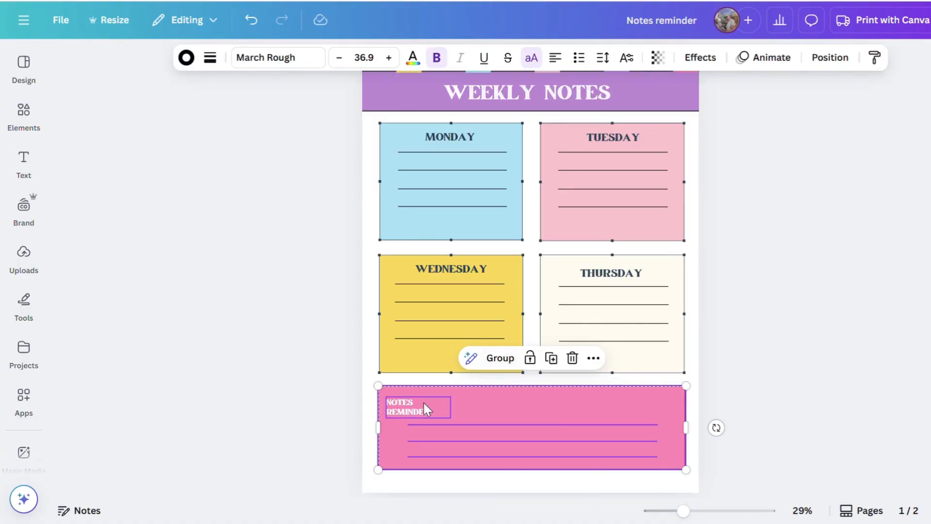
left_click(676, 360)
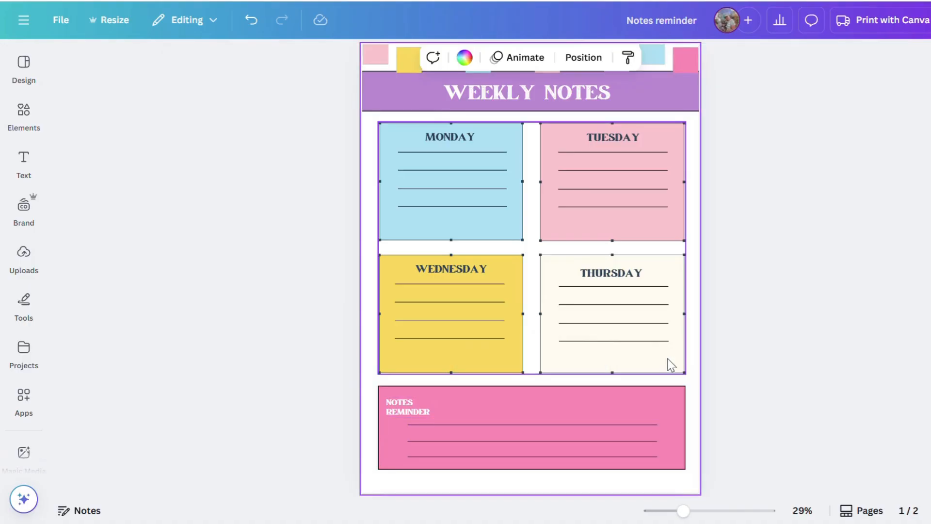
Widen the Notes Reminder text box so the title fits on one line, and increase its font size to 47.9.
left_click(423, 407)
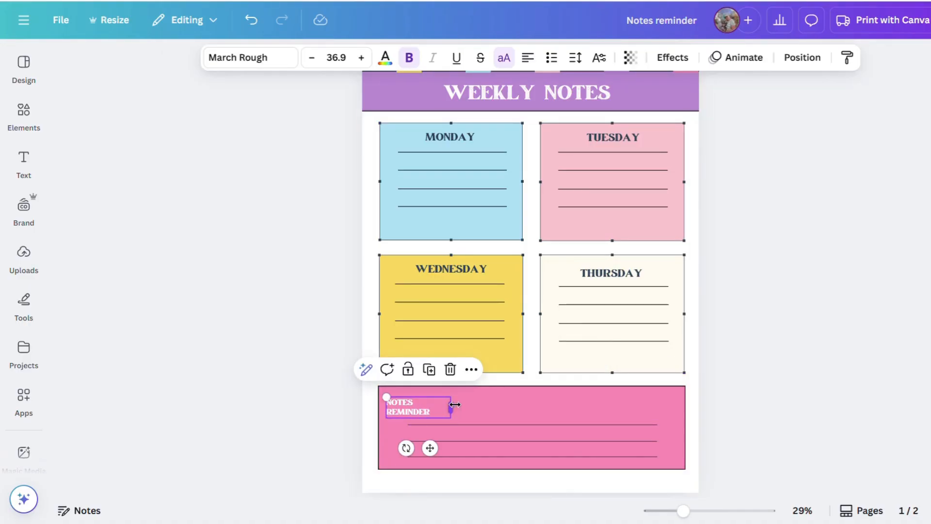
left_click_drag(455, 405, 494, 403)
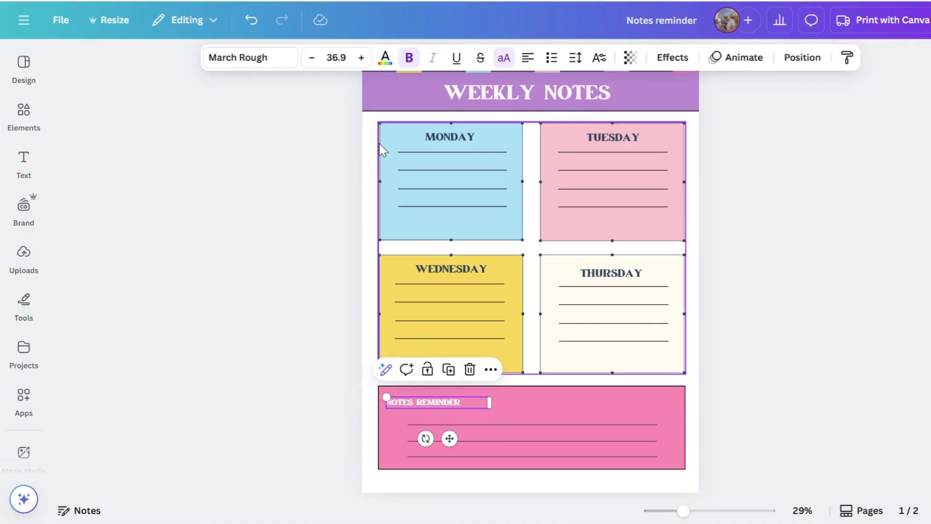
left_click(362, 58)
left_click(362, 58)
left_click(361, 58)
left_click(362, 58)
left_click(362, 58)
left_click(362, 58)
left_click(361, 58)
left_click(361, 57)
left_click(361, 57)
left_click(362, 58)
left_click(362, 58)
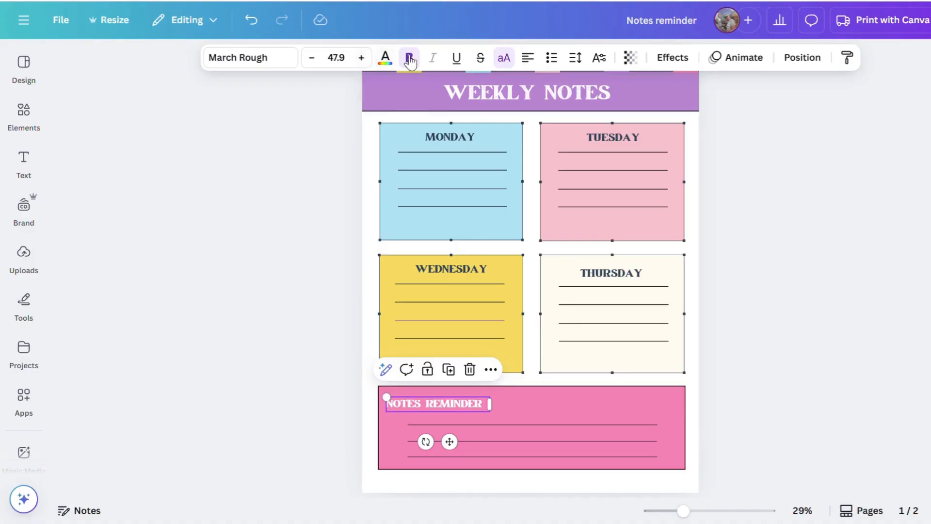
Center-align the Notes Reminder title and move it to the horizontal center of the pink box, above the writing lines.
left_click(528, 61)
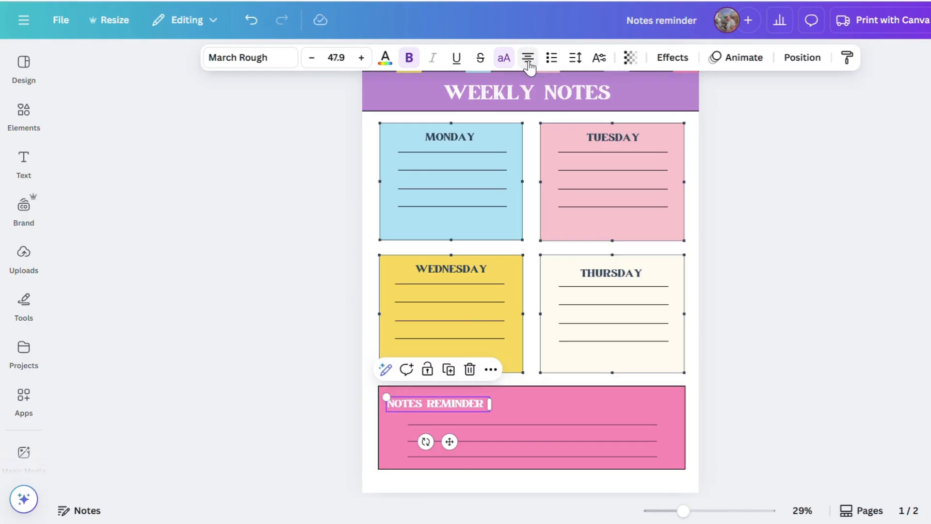
triple_click(465, 405)
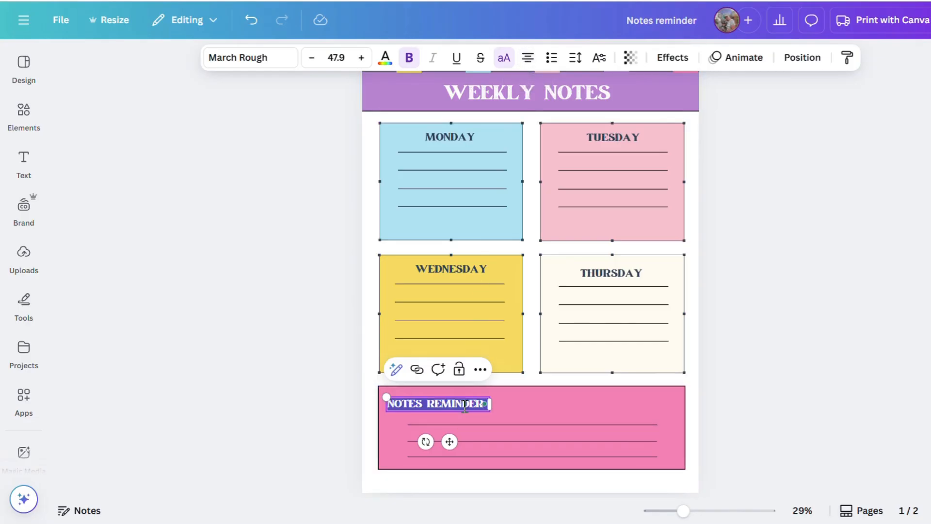
left_click(504, 408)
left_click(478, 405)
left_click_drag(477, 403, 568, 397)
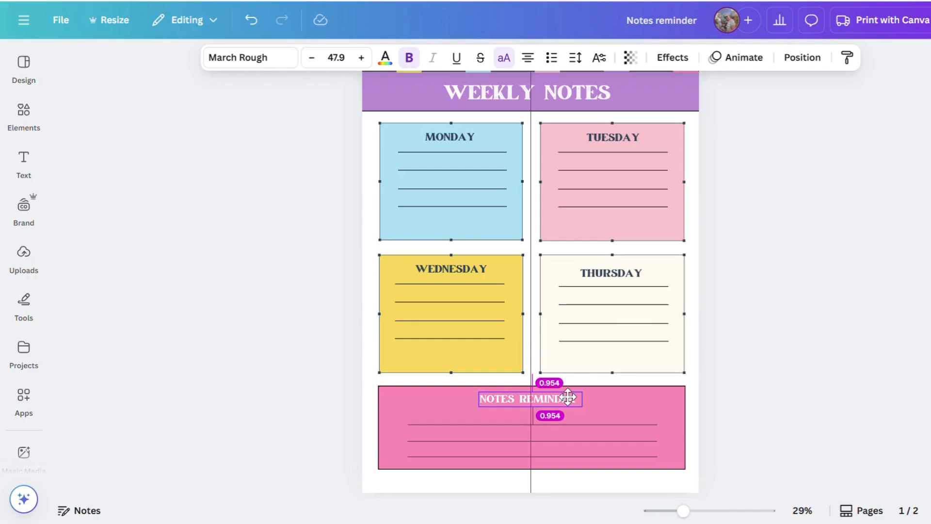
left_click_drag(568, 397, 569, 396)
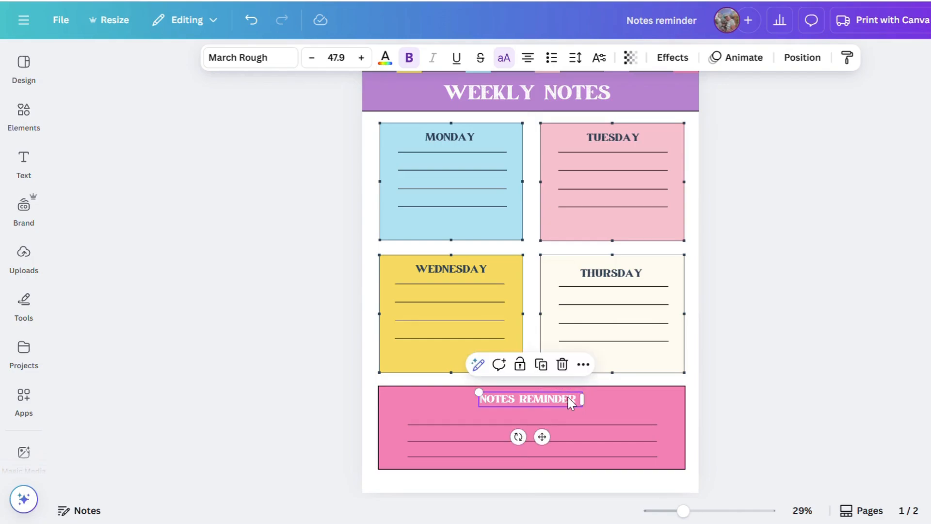
left_click(732, 340)
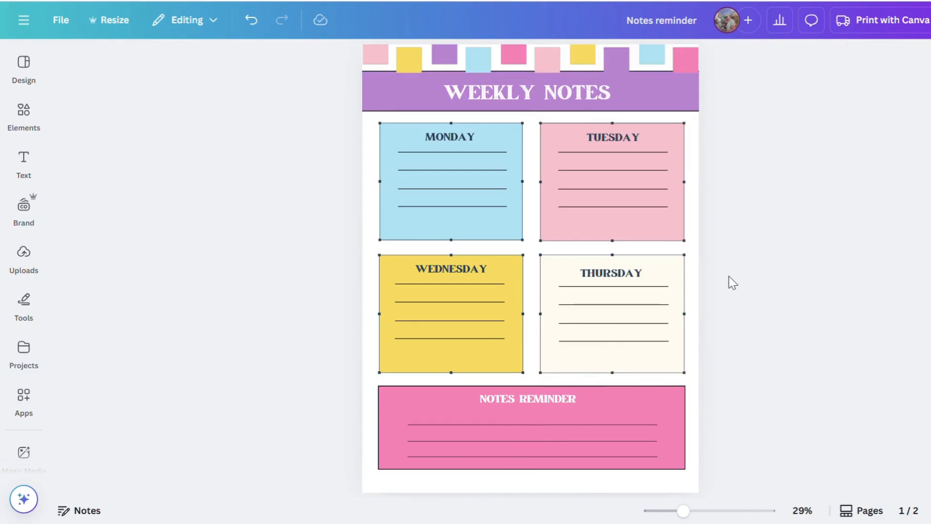
left_click(693, 243)
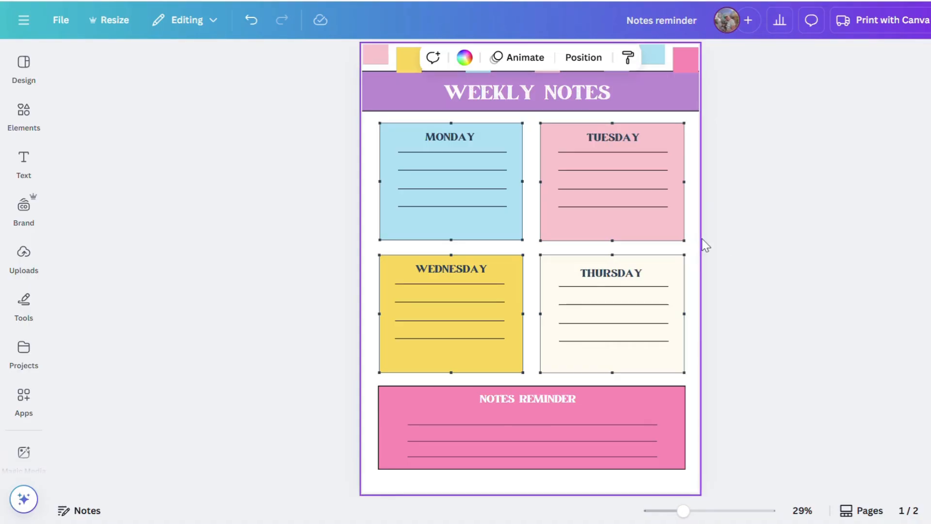
left_click(756, 248)
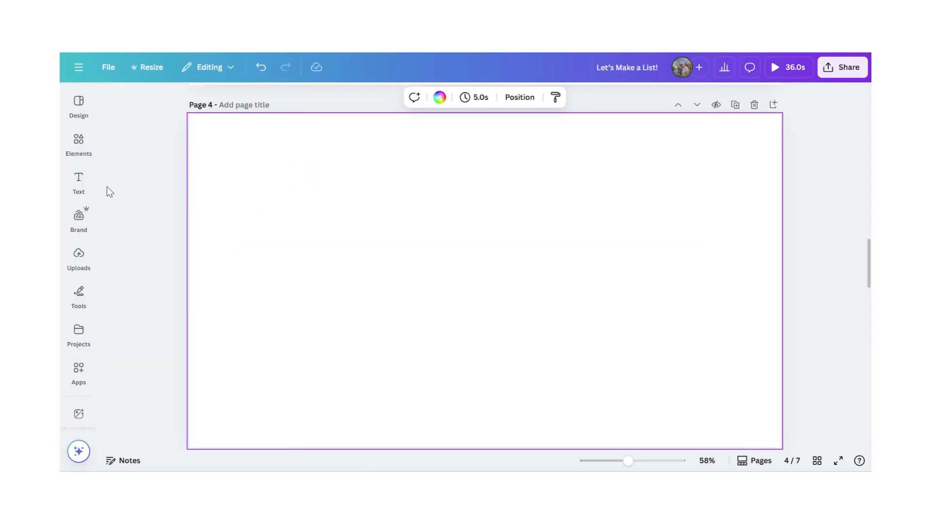
Add a subheading to blank page 4 and generate text with a custom Magic Write prompt: "a weekly to do list for church secretary by day of the week".
left_click(79, 180)
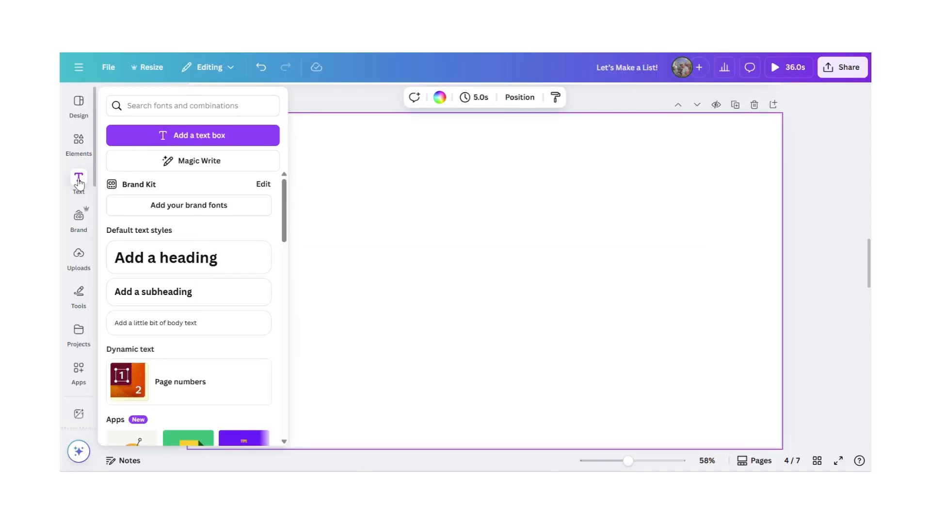
left_click(223, 289)
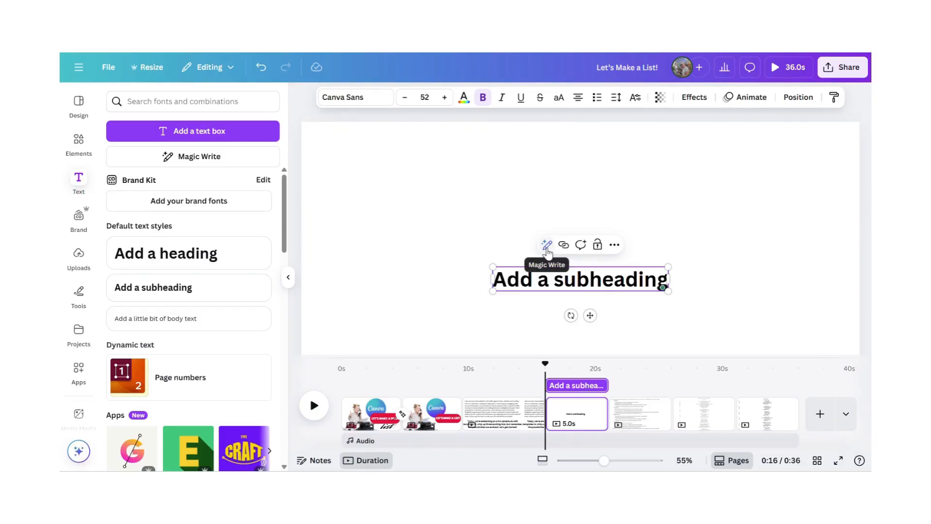
left_click(547, 246)
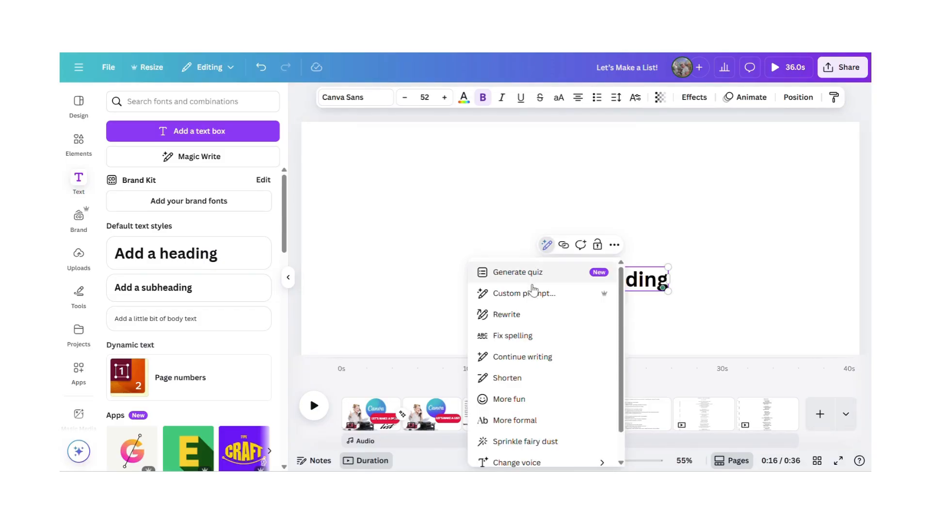
left_click(532, 293)
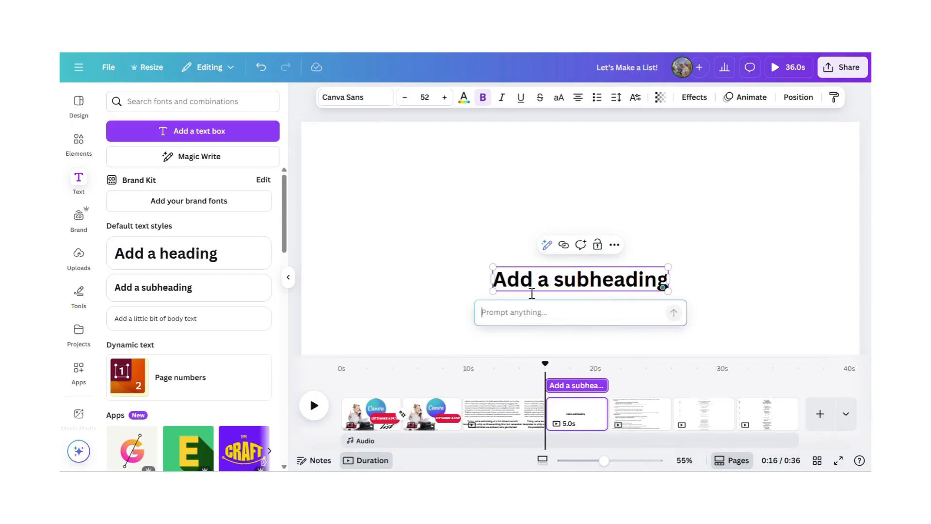
type("a")
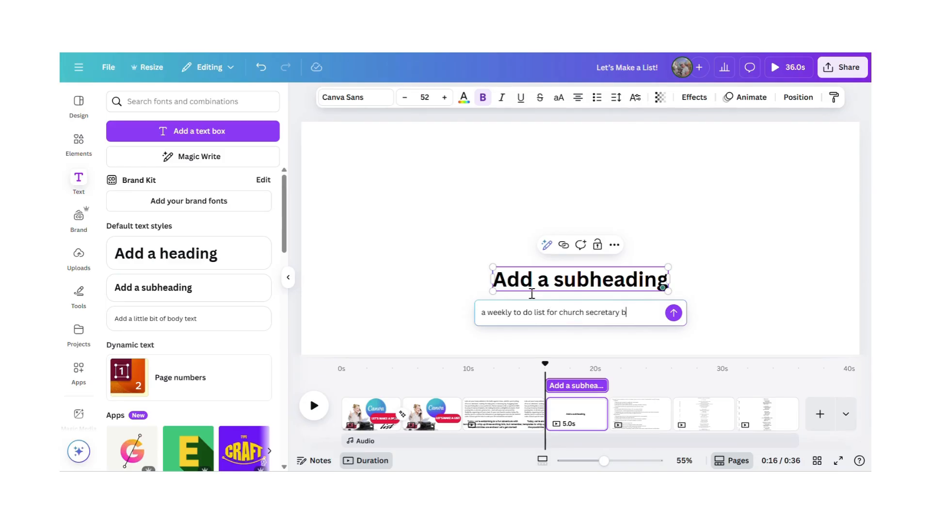
type("the week")
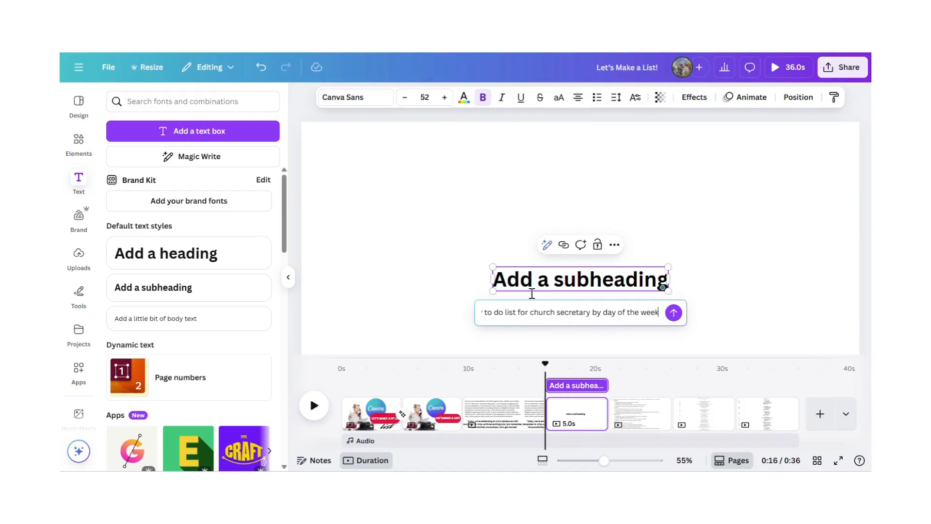
left_click(673, 313)
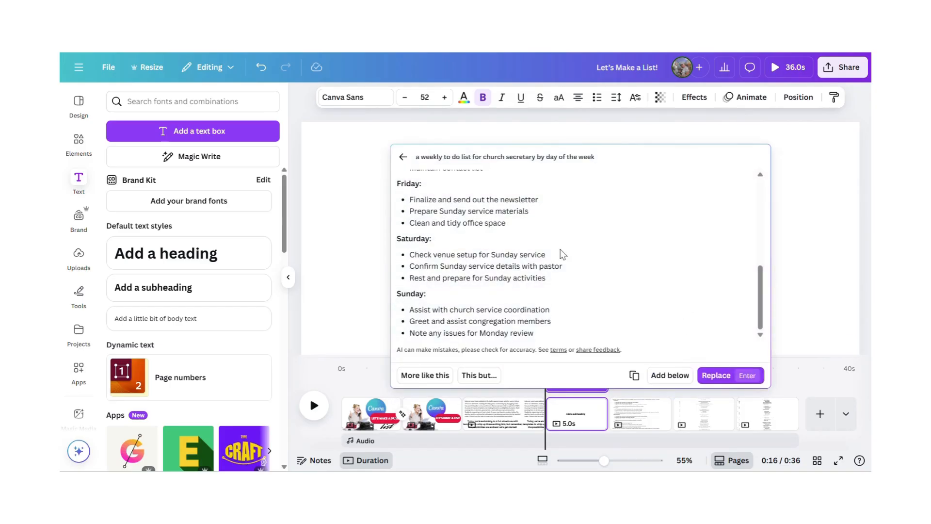
Review the generated to-do list and regenerate it with a refinement limiting it to Monday through Thursday.
left_click_drag(762, 306, 762, 218)
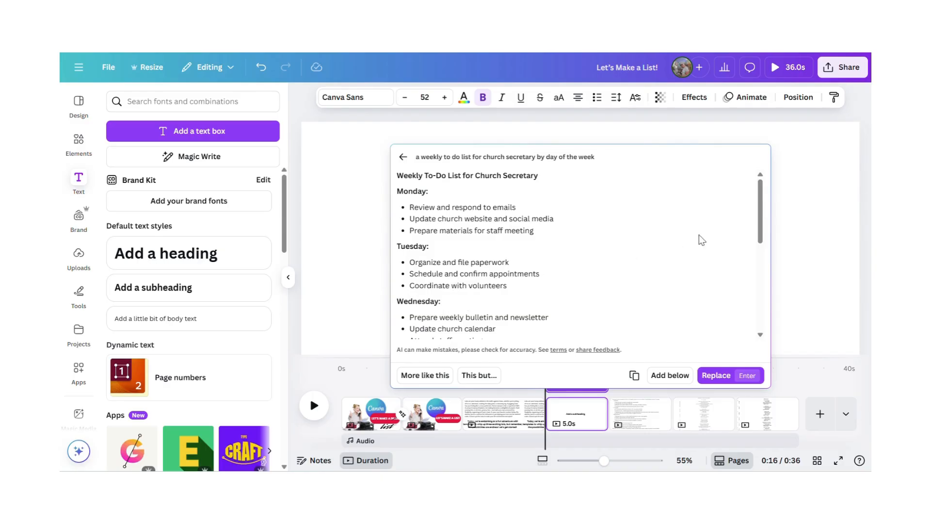
left_click_drag(756, 216, 751, 322)
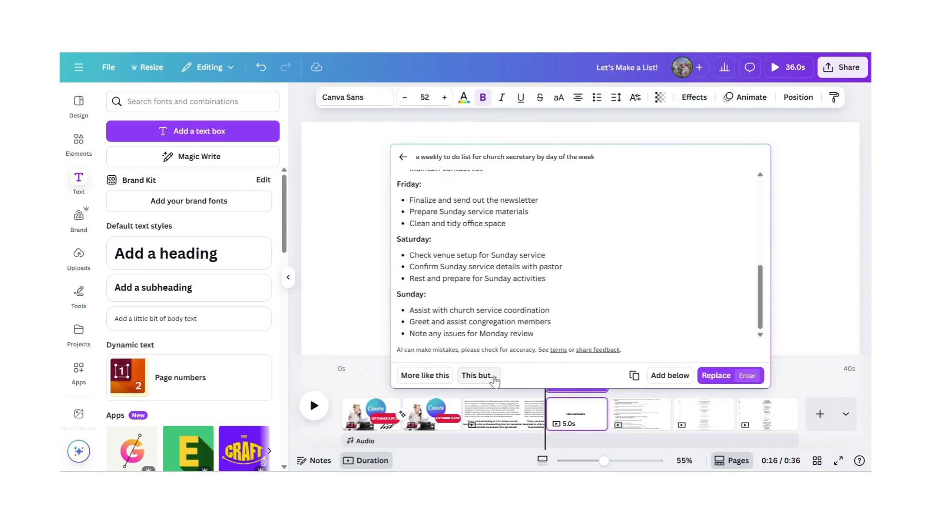
left_click(494, 377)
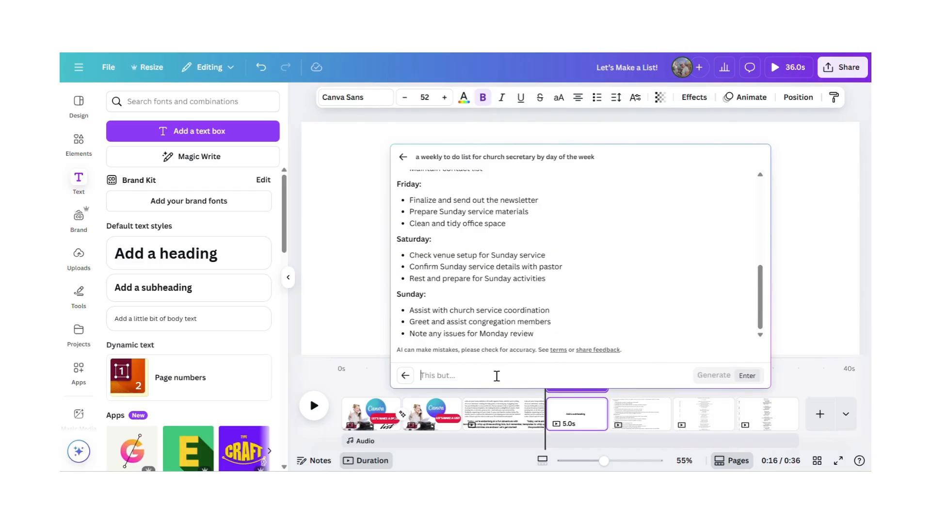
type("monday thr")
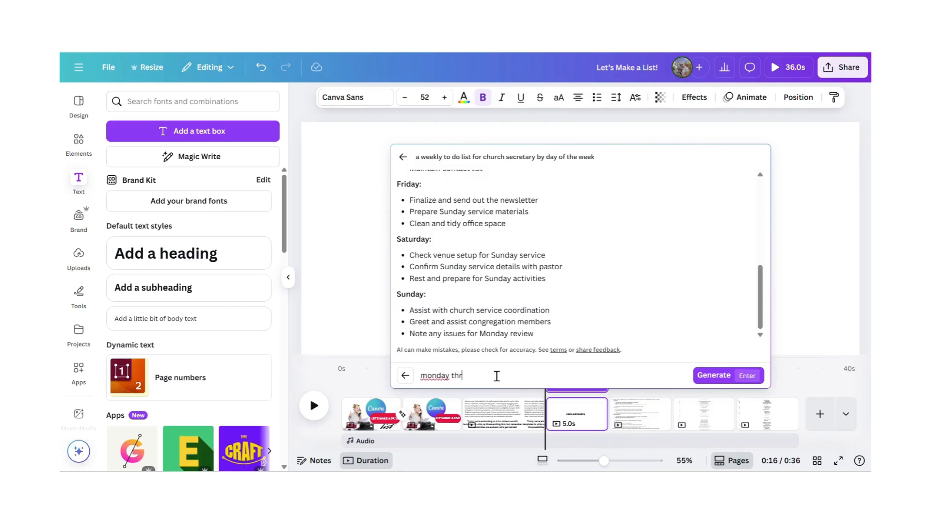
type("ourgh thursday")
left_click(716, 375)
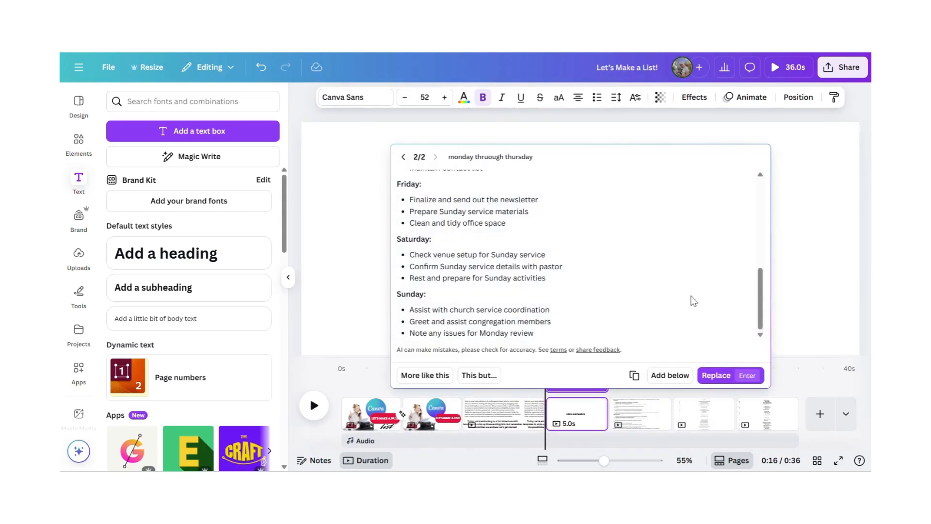
Refine the generated list again with the instruction "not friday saturday or sunday".
mouse_move(760, 287)
left_mouse_down()
mouse_move(761, 169)
mouse_move(758, 290)
left_mouse_up()
left_click(483, 375)
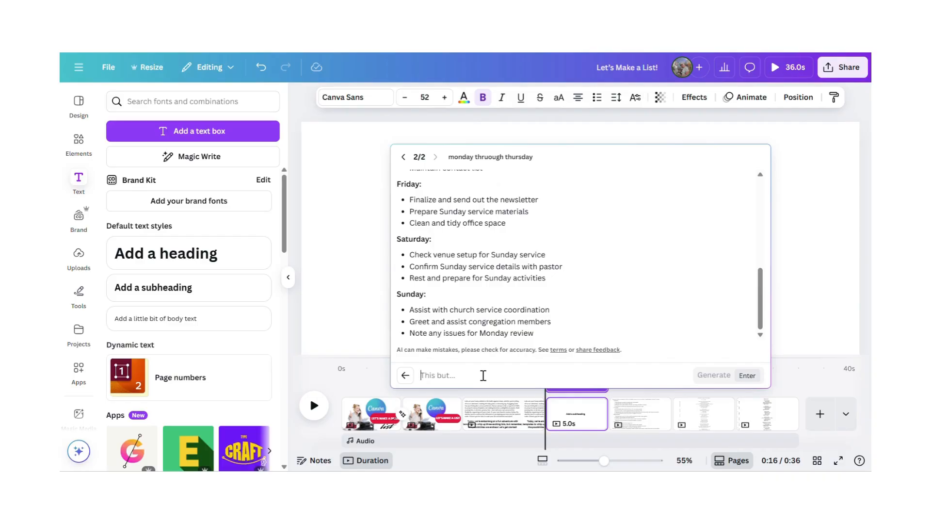
type("not ")
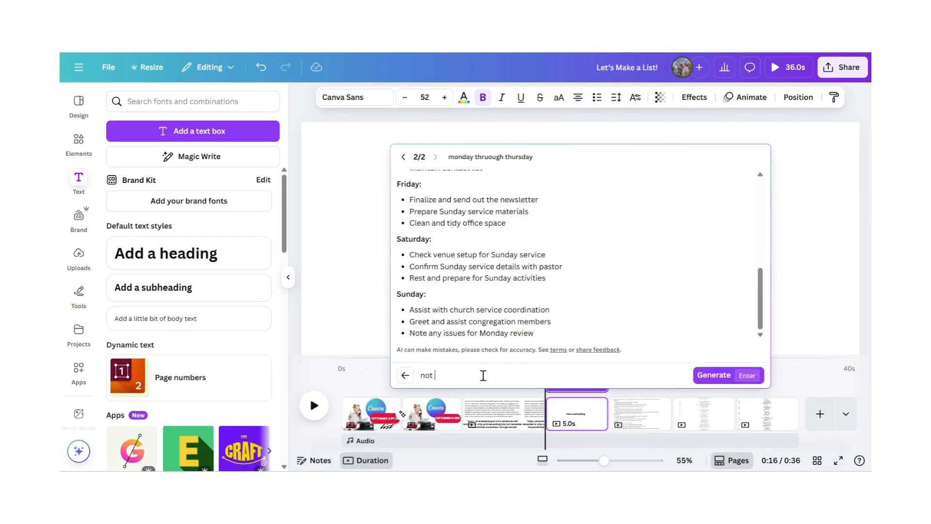
type("friday saturday or sunda")
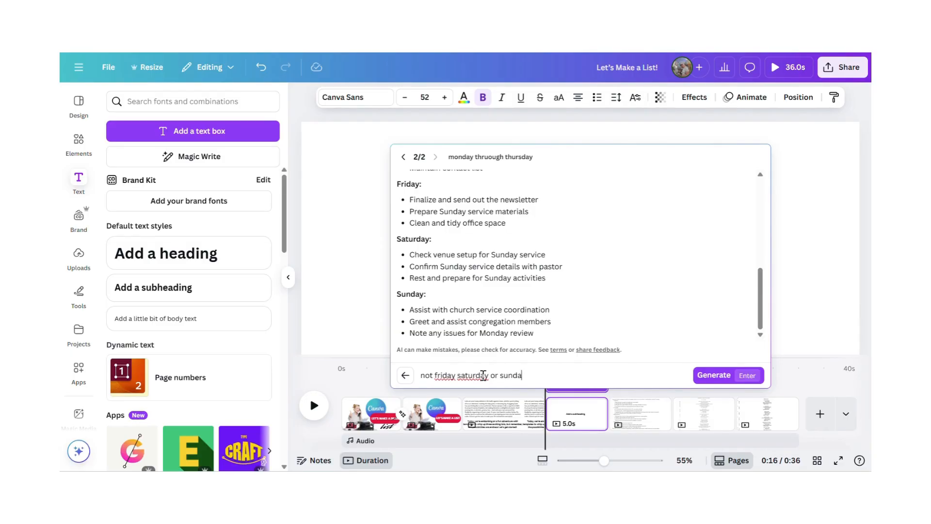
type("y")
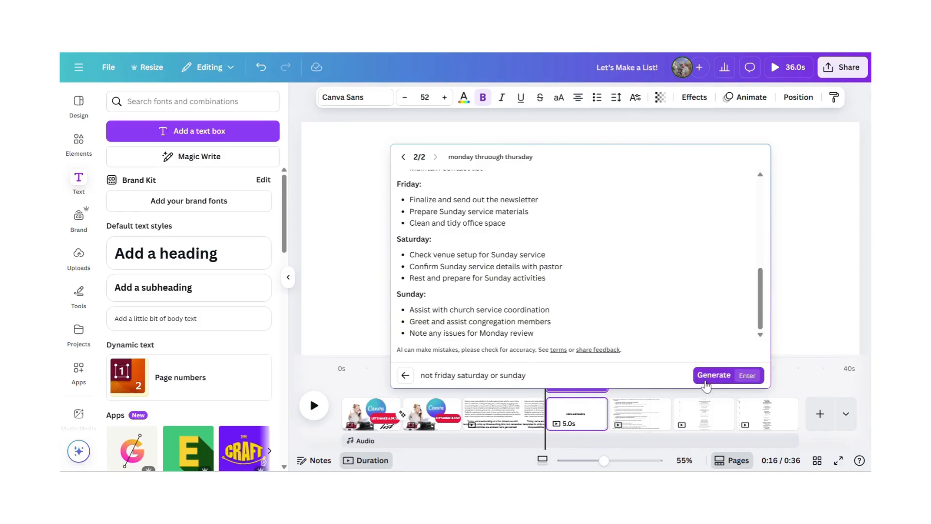
left_click(709, 378)
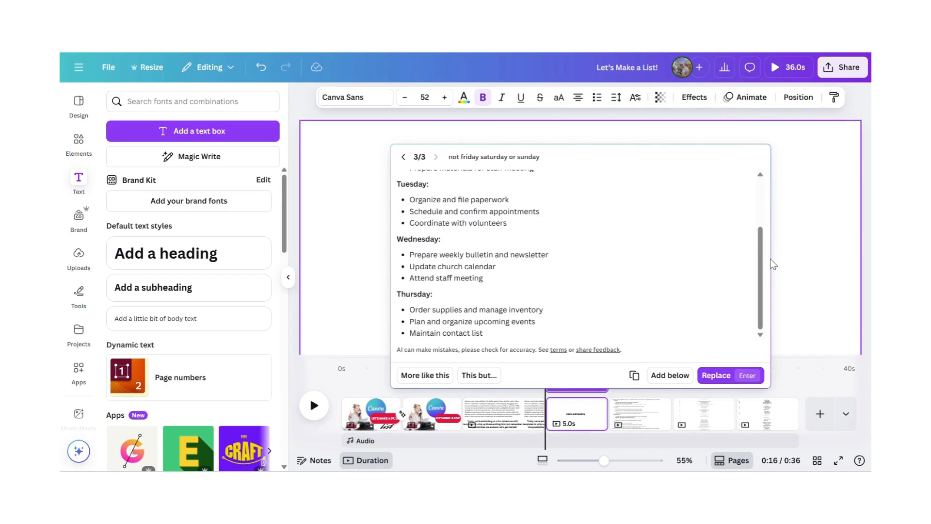
Review the Monday-to-Thursday version and replace the subheading placeholder with the generated to-do list.
left_click_drag(762, 257, 767, 203)
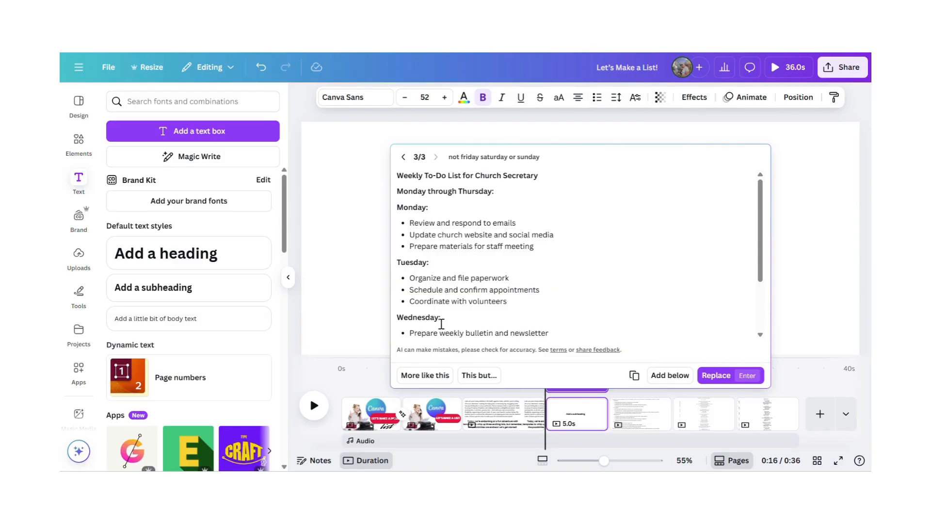
left_click_drag(763, 200, 764, 295)
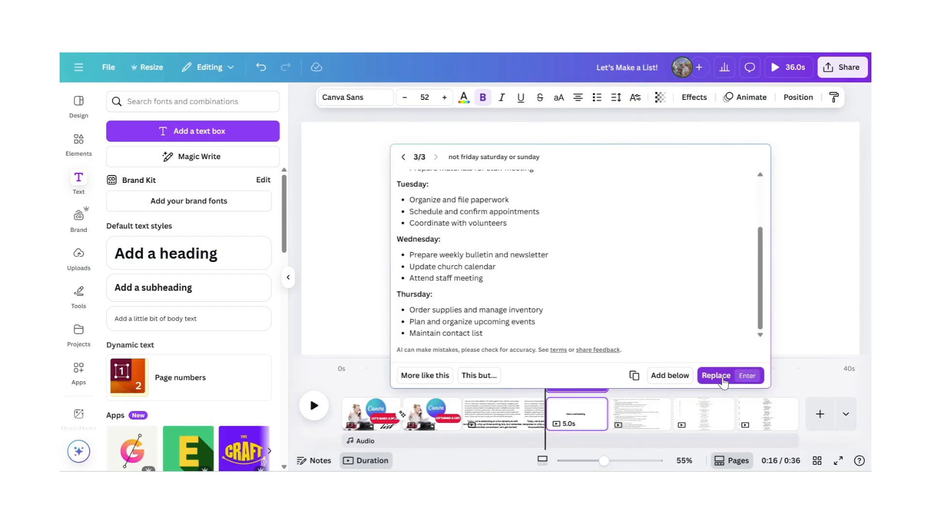
left_click(723, 381)
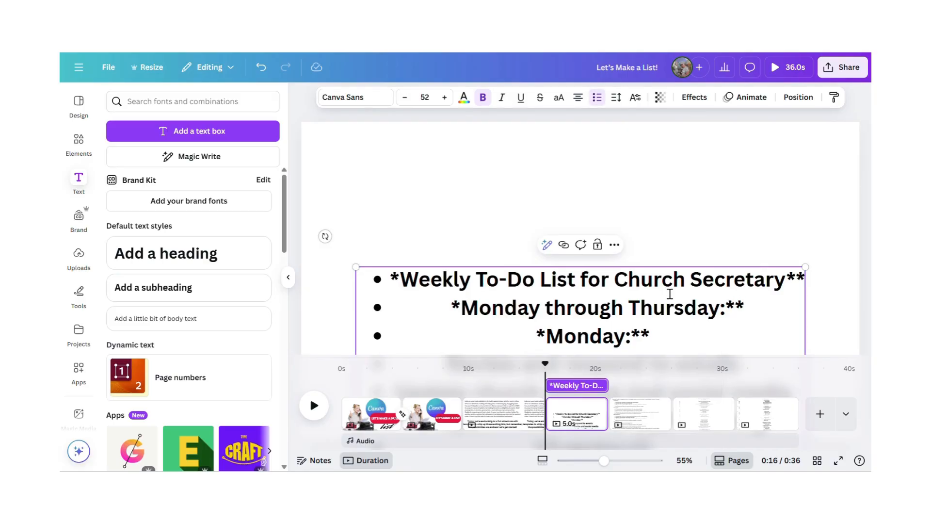
left_click(771, 175)
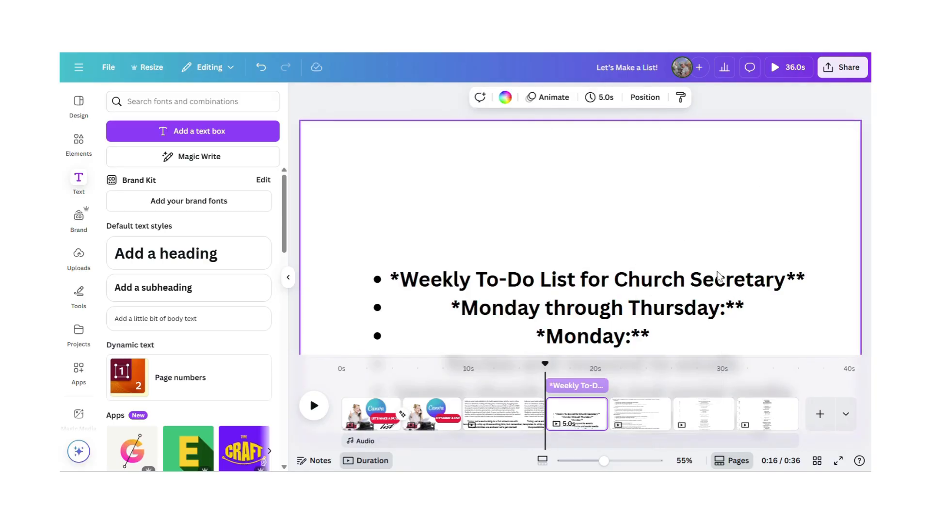
left_click(714, 280)
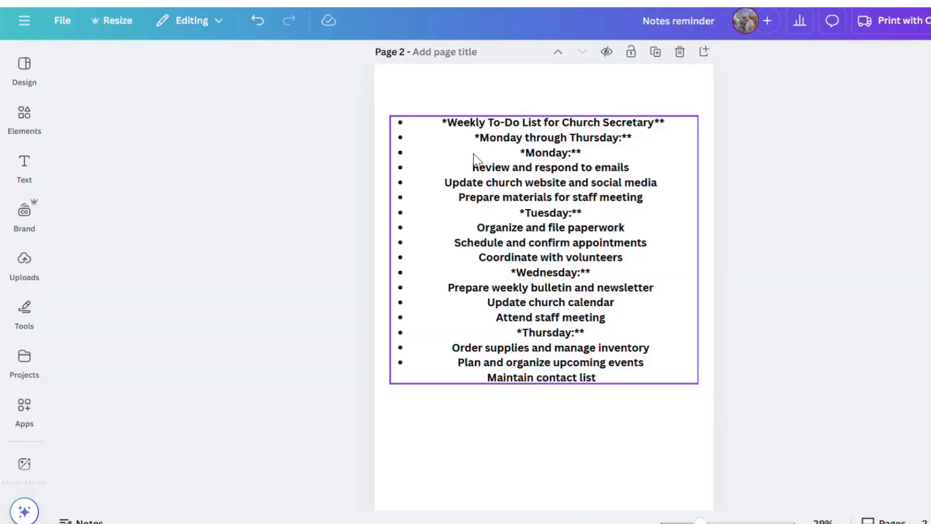
Cut the three task lines under Monday from the to-do list on page 2 of the Notes reminder design.
left_click(658, 146)
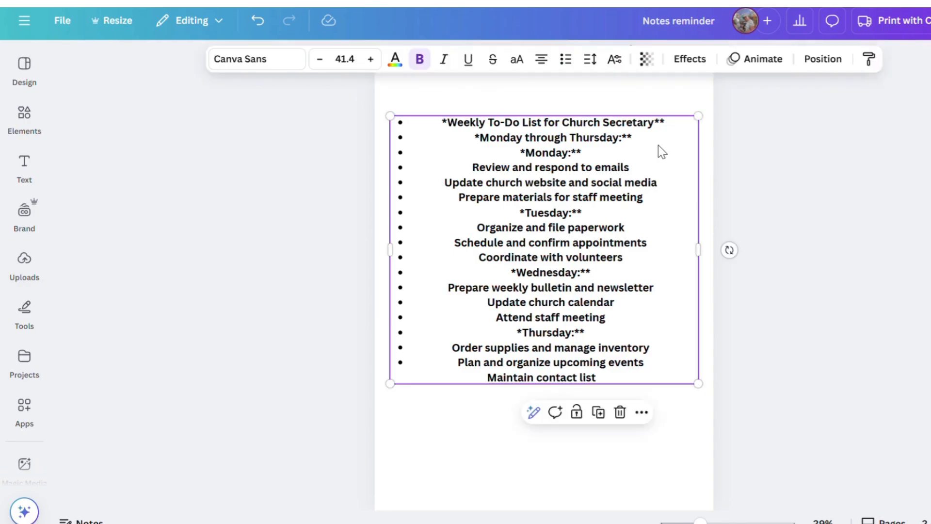
double_click(477, 170)
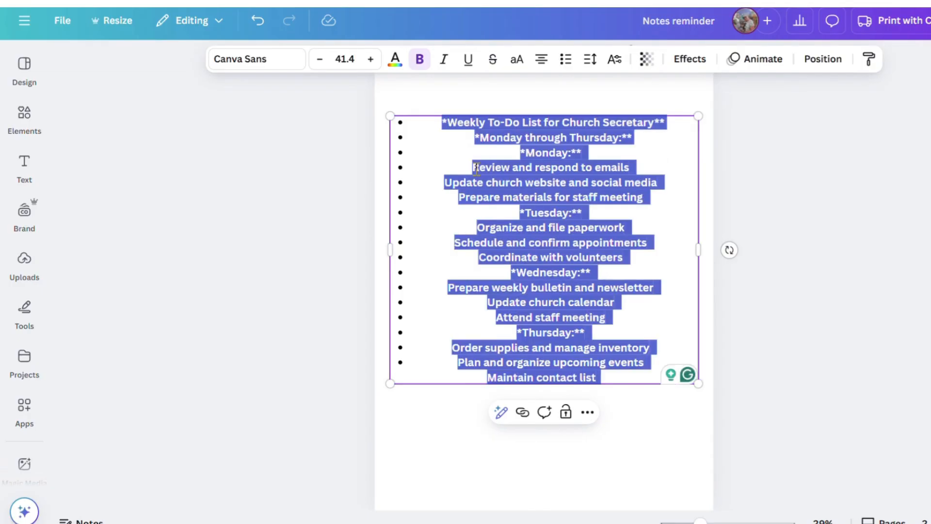
left_click(477, 169)
left_click_drag(477, 168, 659, 195)
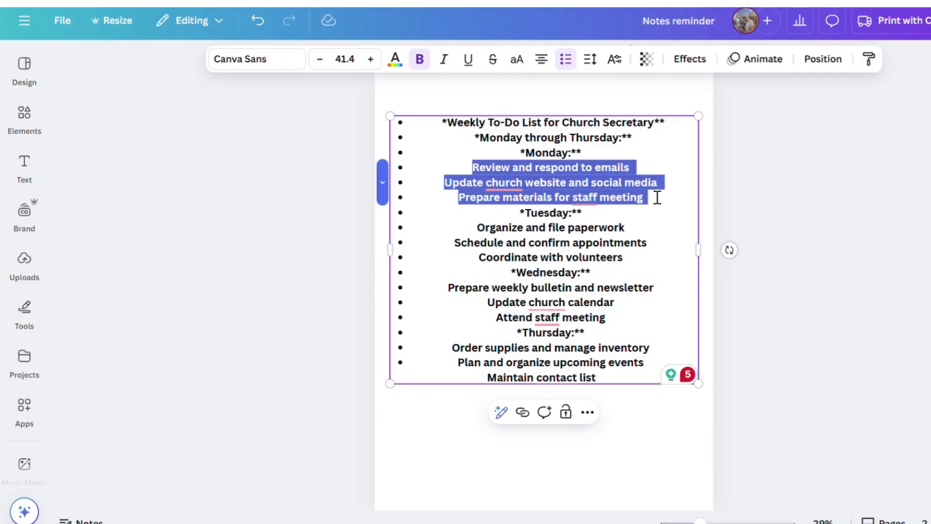
key("BackSpace")
right_click(584, 168)
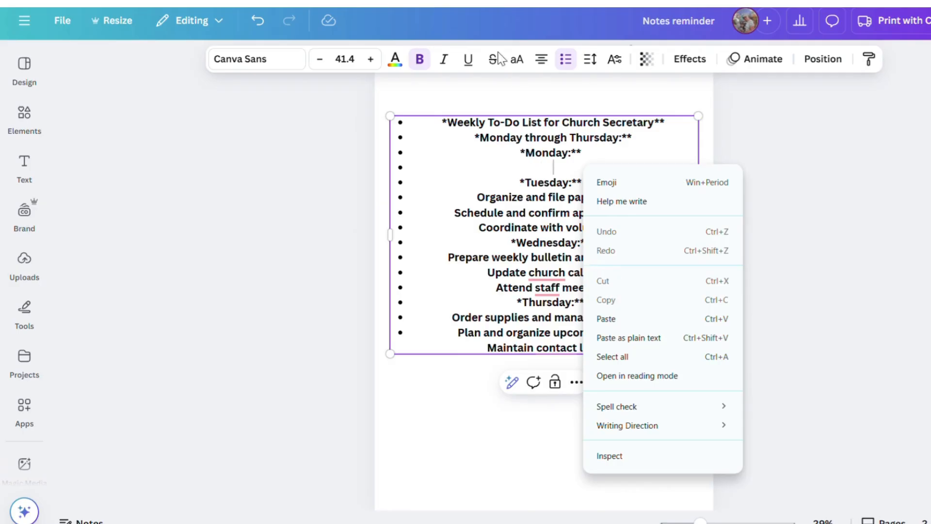
left_click(481, 89)
left_click(481, 89)
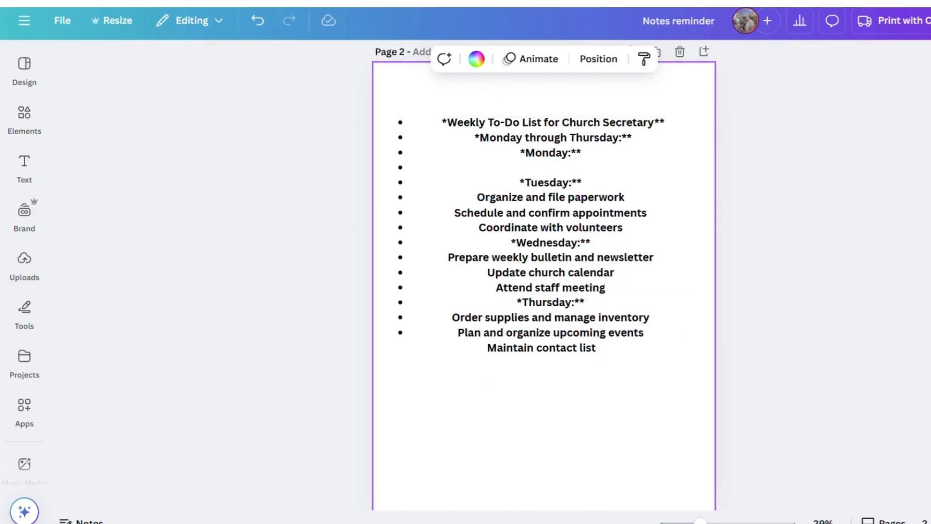
Paste the cut Monday tasks as a new text box on the Weekly Notes poster on page 1.
scroll(543, 272, "up", 10)
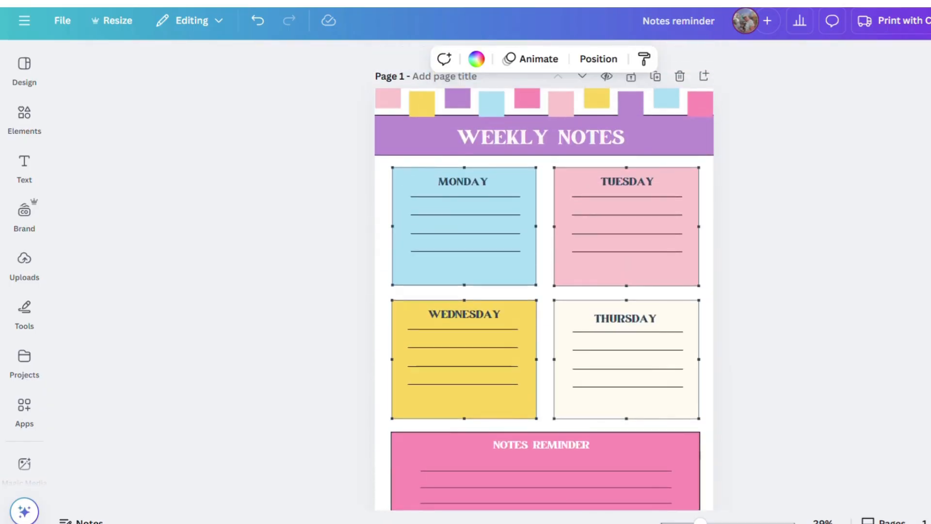
left_click(481, 219)
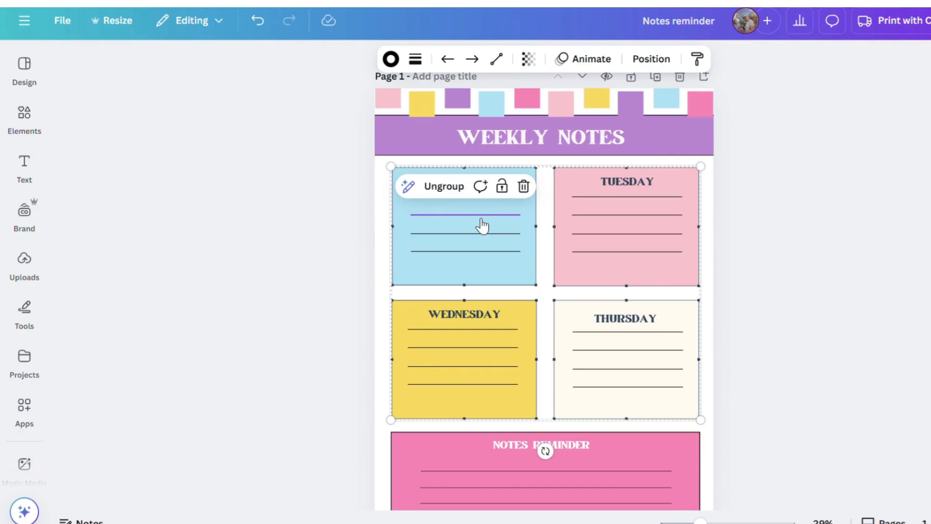
right_click(482, 226)
left_click(534, 238)
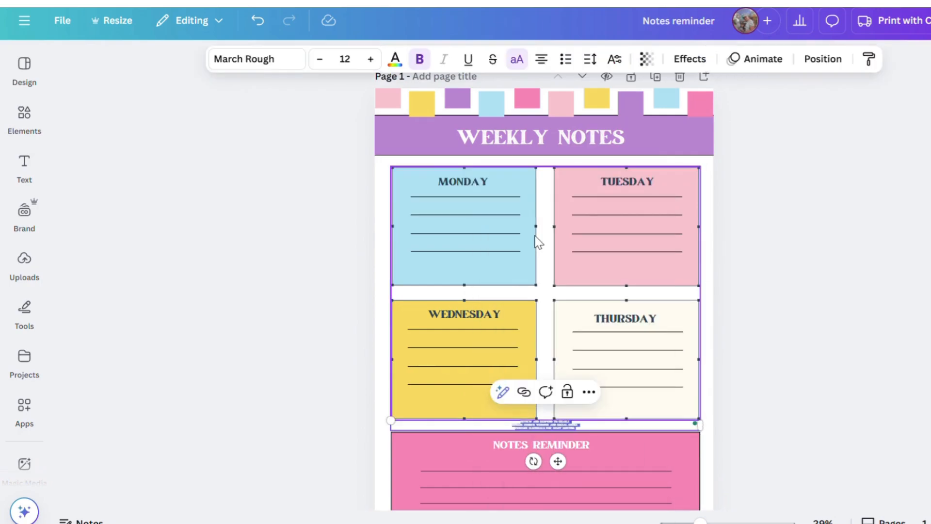
left_click(567, 425)
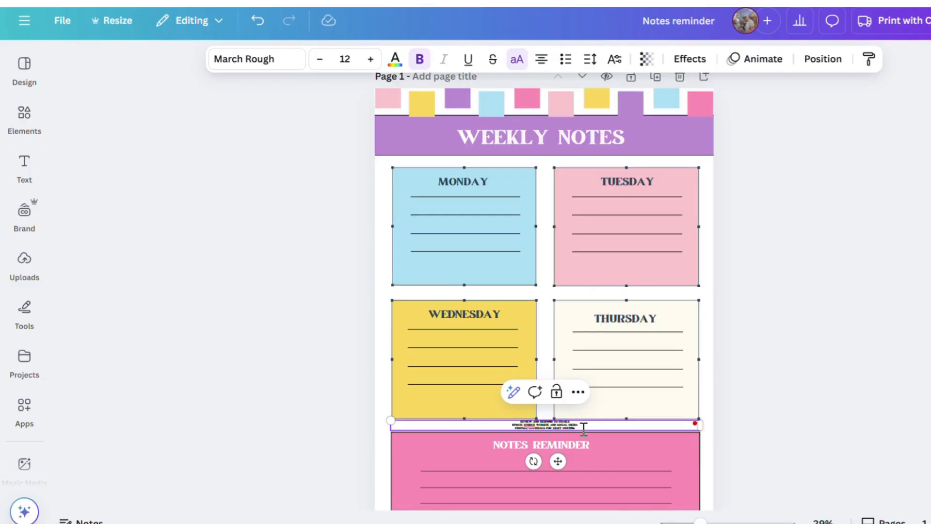
left_click(772, 403)
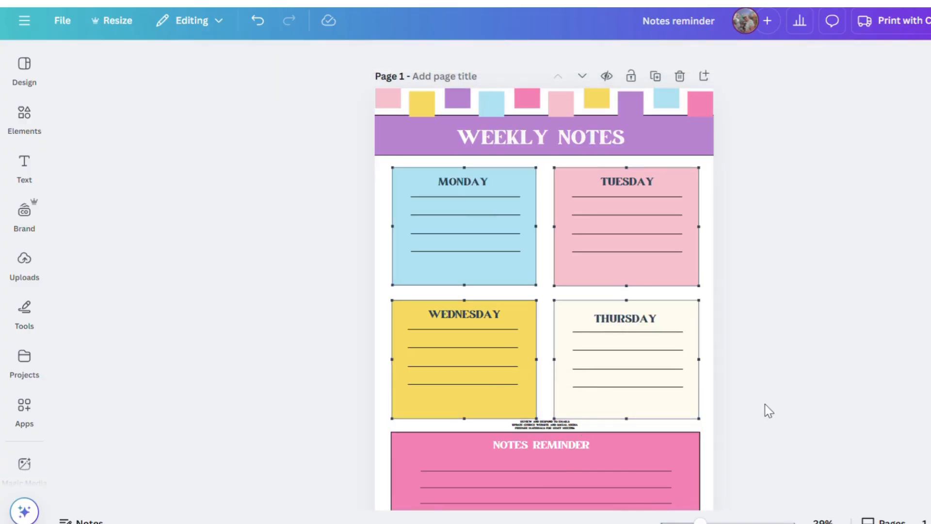
Fit the pasted tasks text box over the Monday card's writing lines and increase its font size to 38.
left_click(674, 430)
left_click_drag(675, 430, 519, 203)
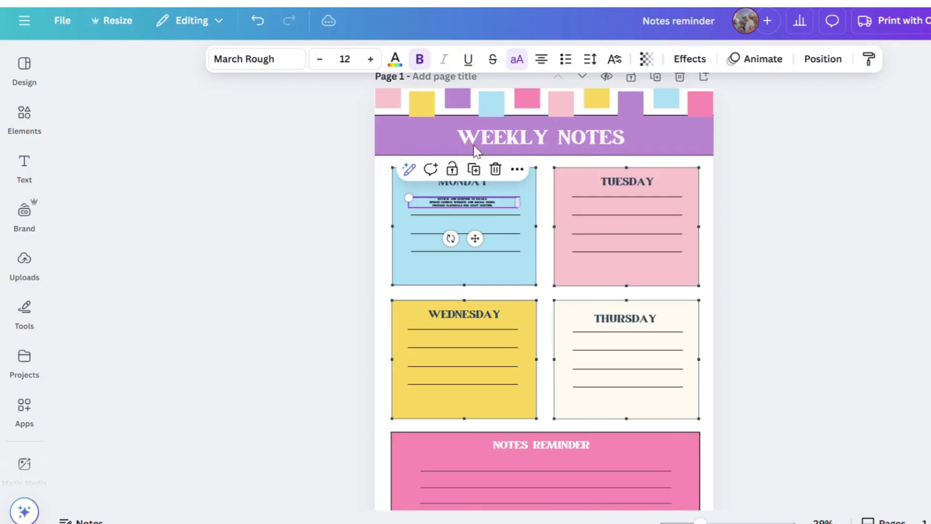
left_click(370, 60)
left_click(370, 60)
left_click(370, 60)
left_click(370, 59)
left_click(370, 60)
left_click(370, 59)
left_click(370, 60)
left_click(370, 60)
left_click(370, 60)
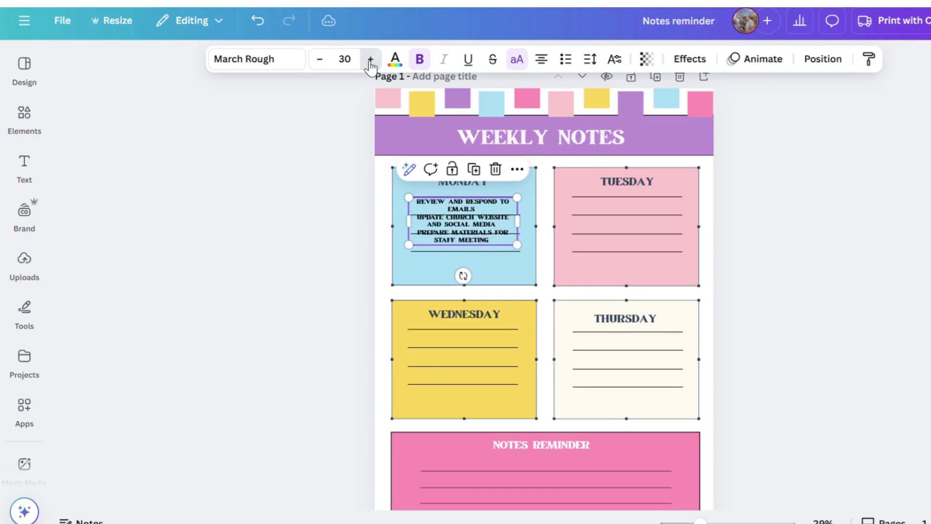
left_click(370, 60)
left_click(370, 60)
left_click(371, 60)
left_click(370, 59)
Format the Monday tasks as a bulleted list and move the text box down, clear of the Monday card's writing lines.
double_click(505, 223)
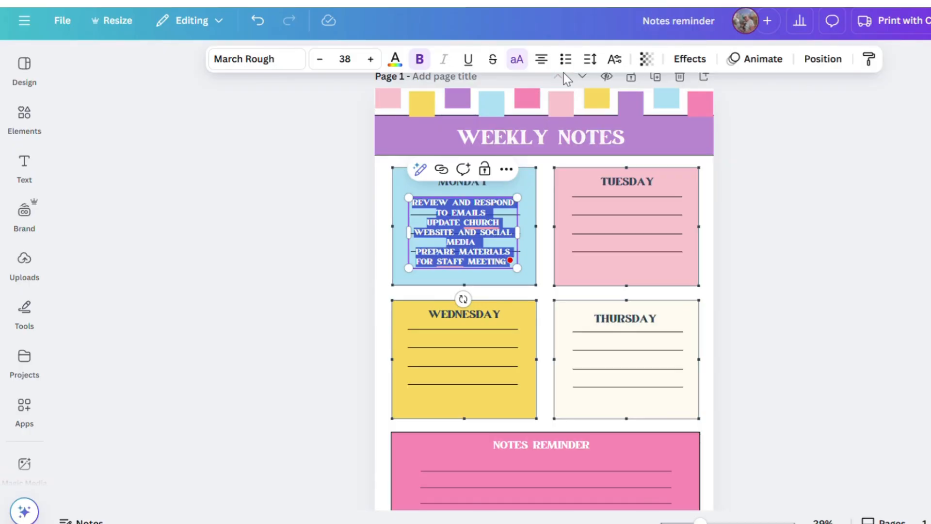
left_click(566, 59)
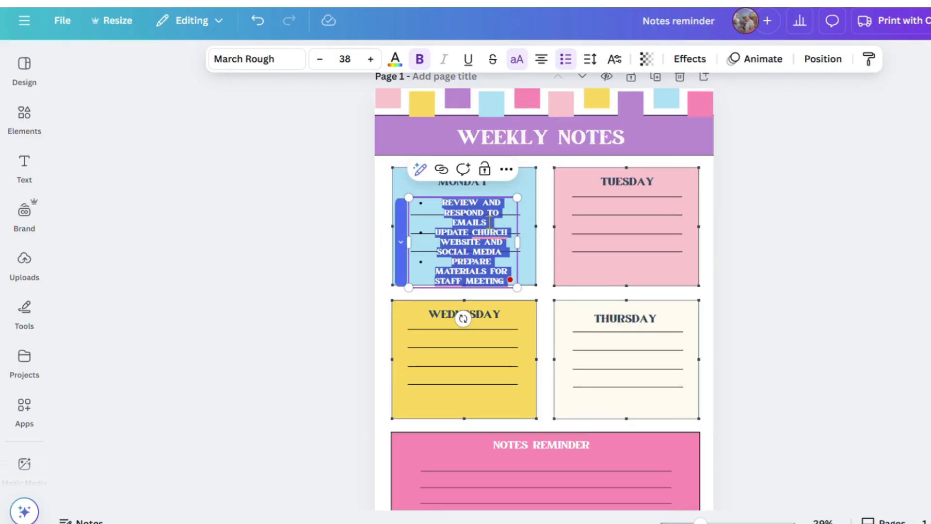
left_click(512, 209)
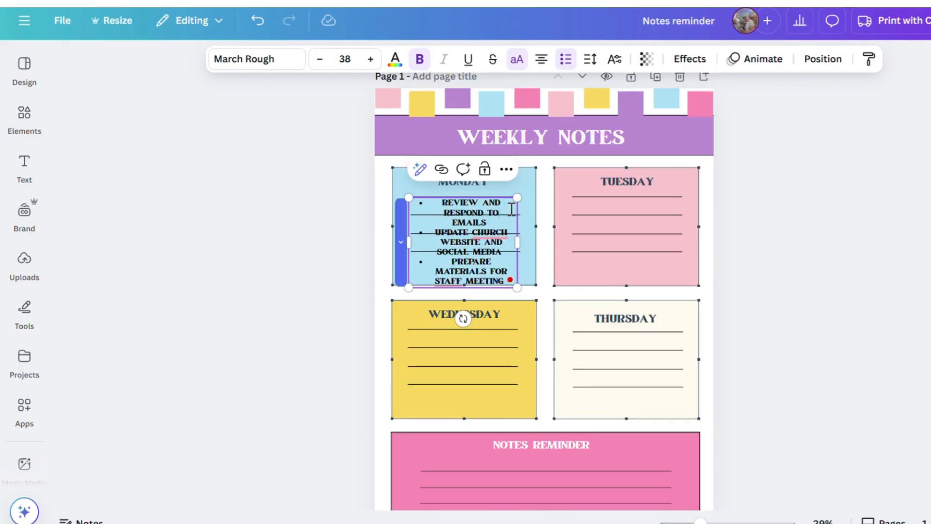
left_click(530, 235)
left_click_drag(495, 228, 521, 306)
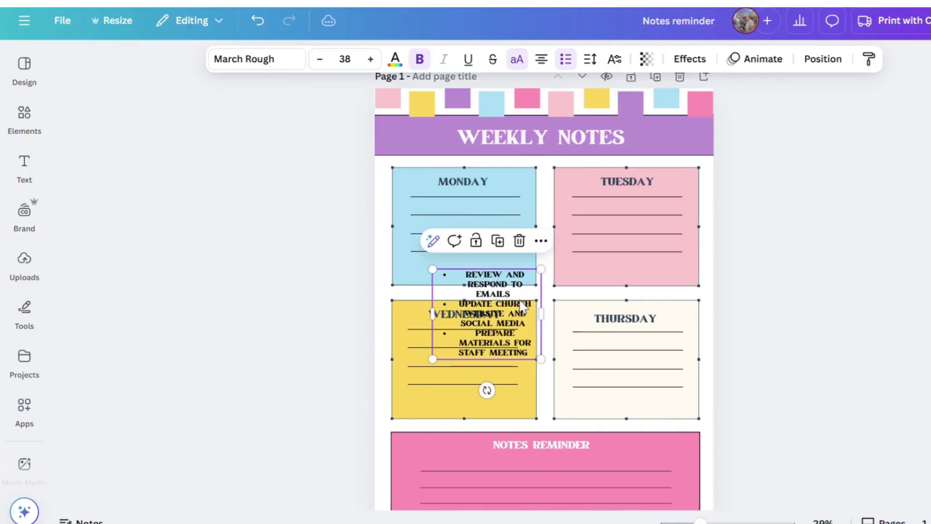
Delete the four writing lines from the Monday card.
left_click(459, 194)
left_click(449, 170)
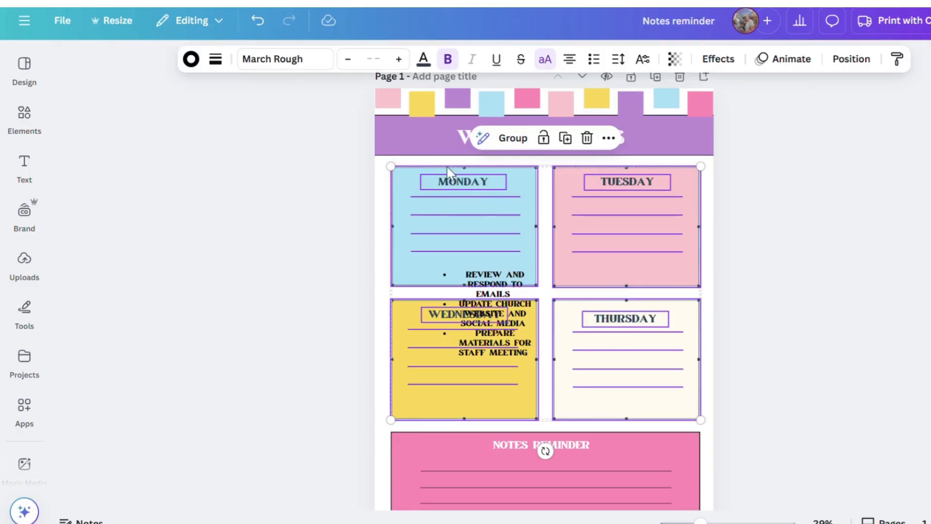
left_click(445, 198)
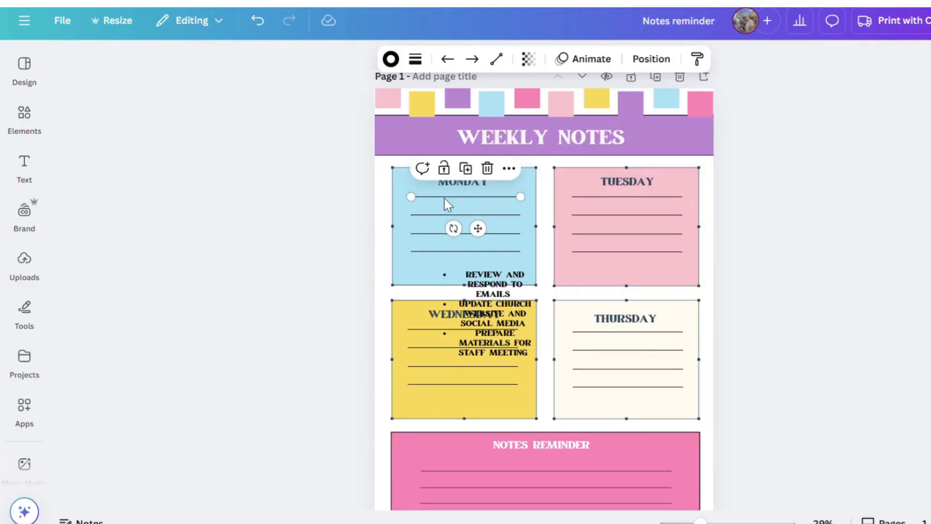
key("Delete")
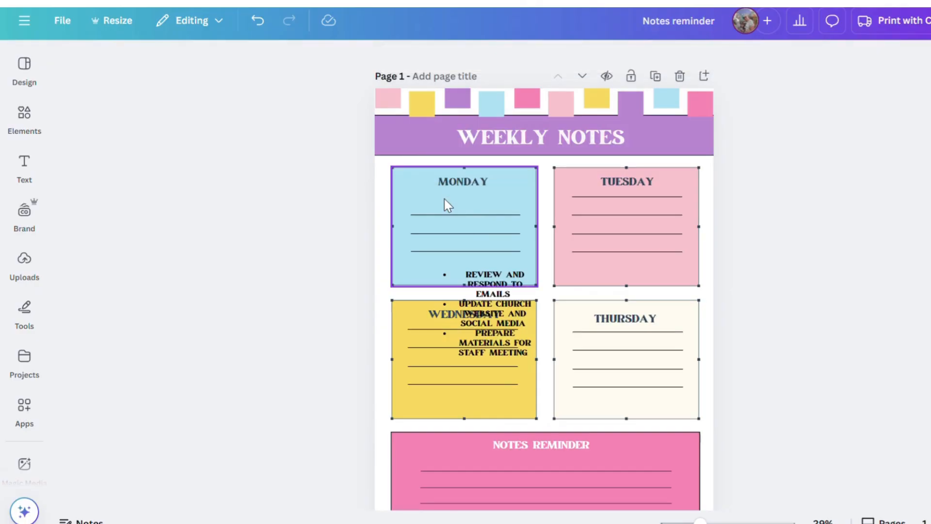
left_click(453, 215)
key("Delete")
left_click(454, 235)
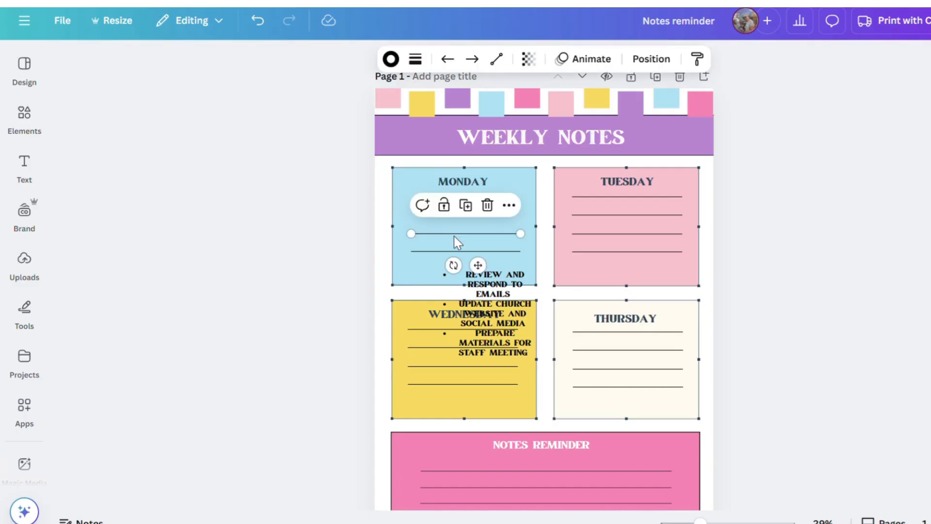
key("Delete")
left_click(458, 252)
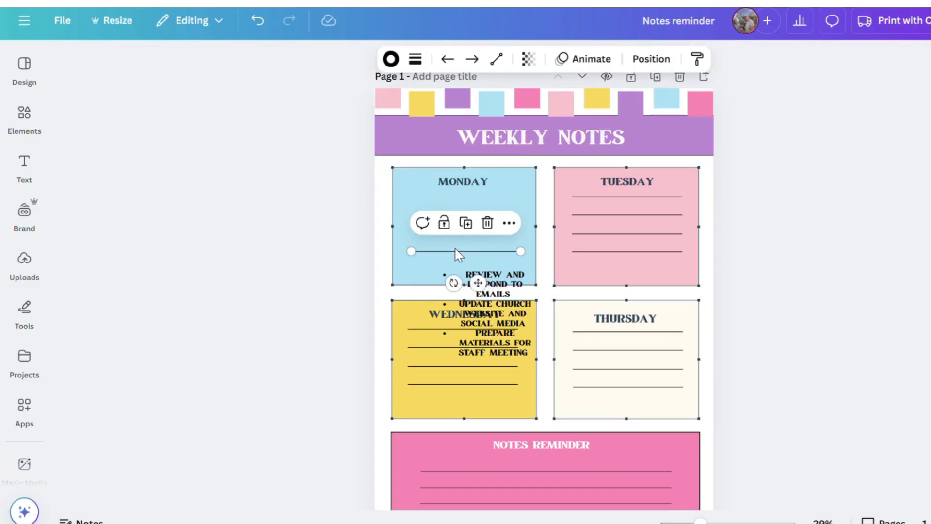
key("Delete")
Place the bulleted tasks directly under the Monday heading and widen the text box almost to the card's right edge.
left_click(491, 281)
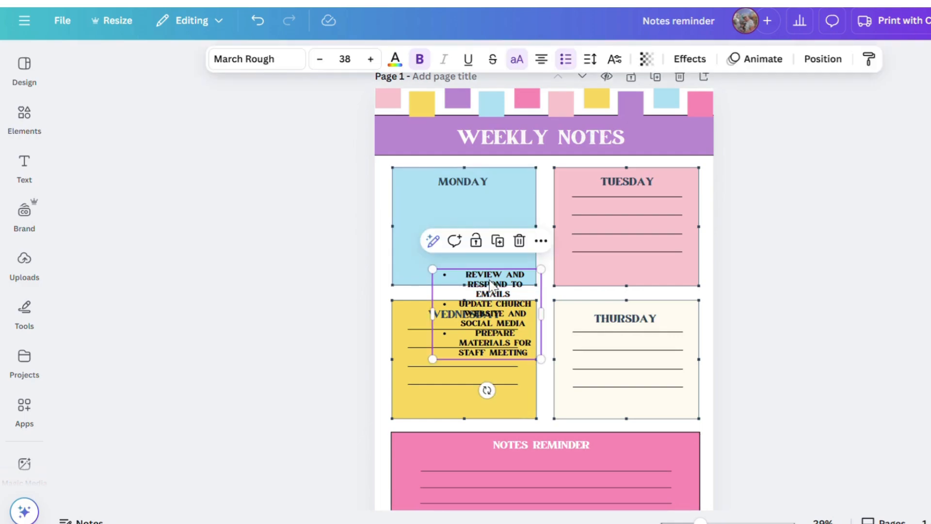
left_click_drag(491, 282, 452, 201)
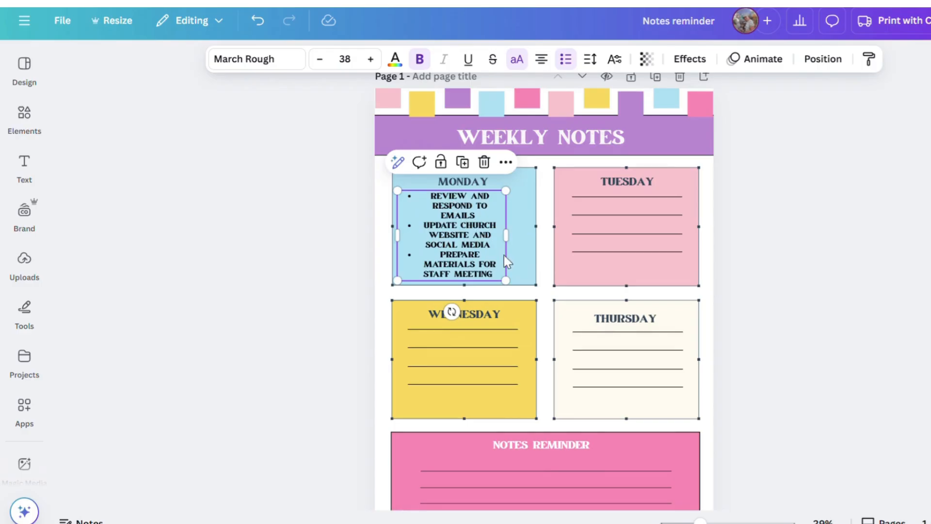
left_click_drag(508, 237, 531, 240)
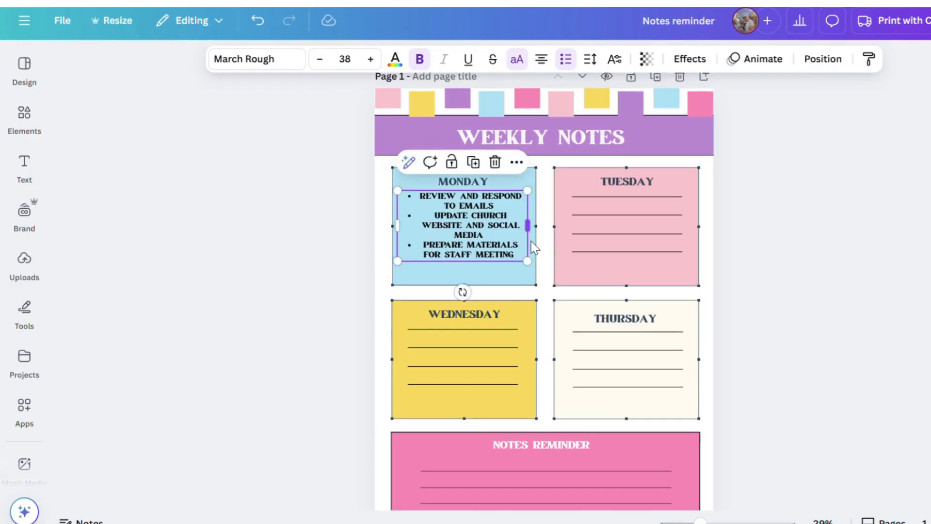
Change the font of all the Monday tasks to Canva Sans.
double_click(508, 223)
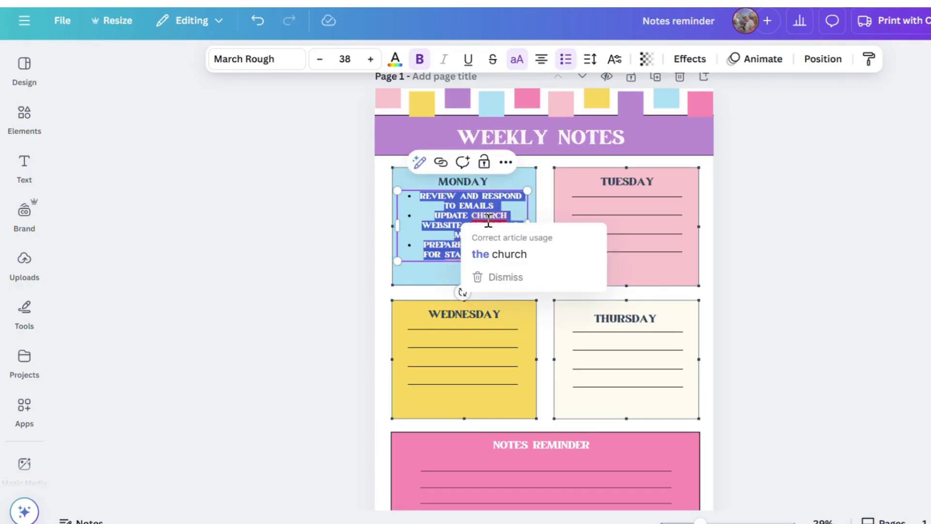
left_click(270, 57)
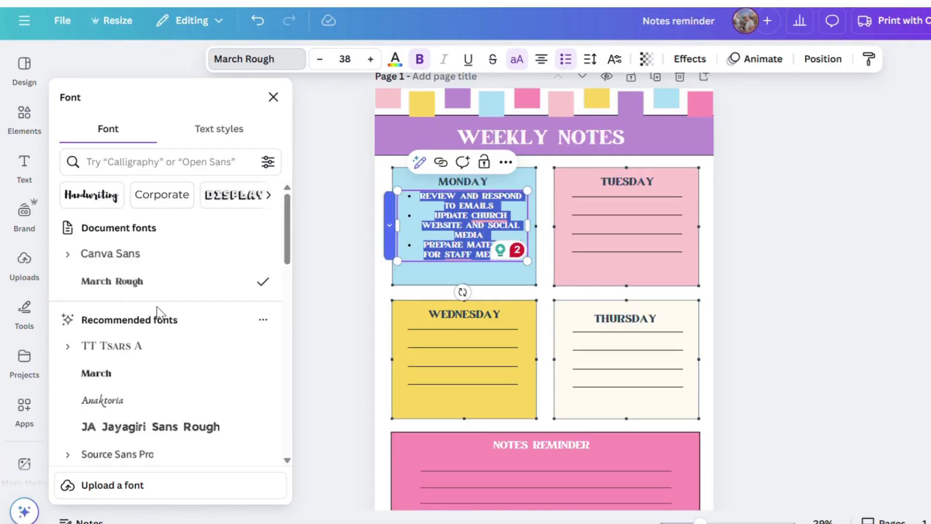
left_click(136, 256)
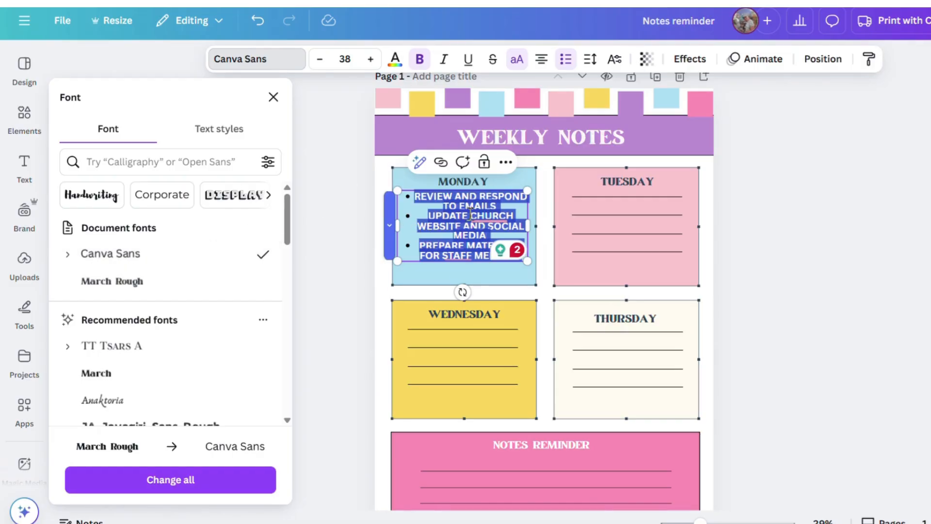
Turn off uppercase for all three Monday tasks so they use sentence-style lettering.
left_click(451, 246)
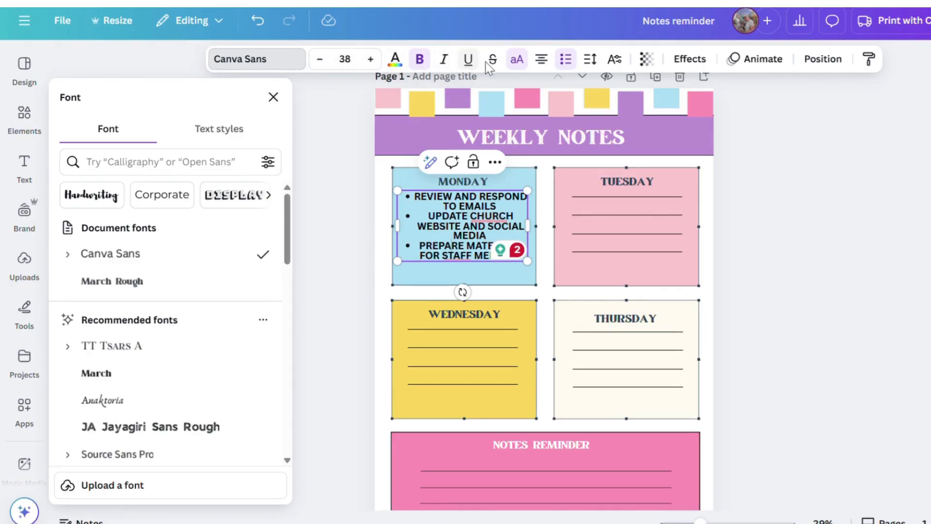
left_click(517, 61)
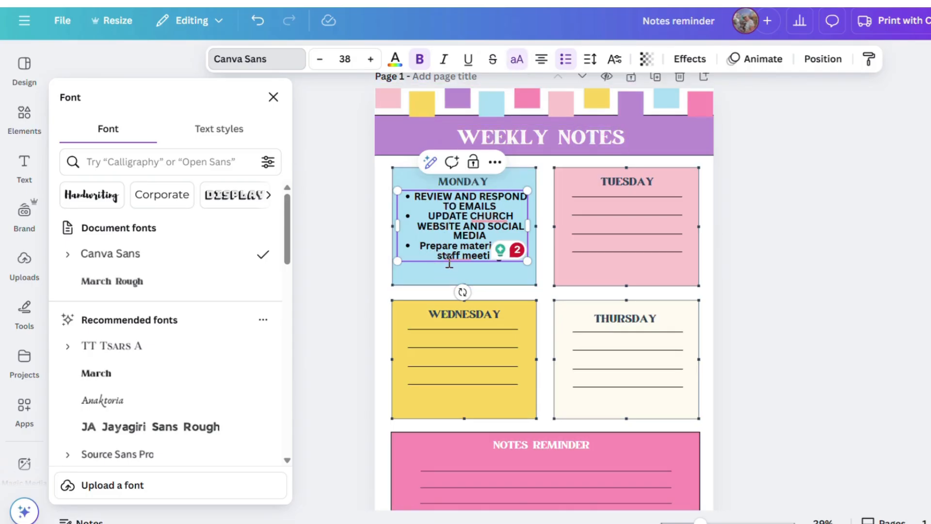
left_click(466, 257)
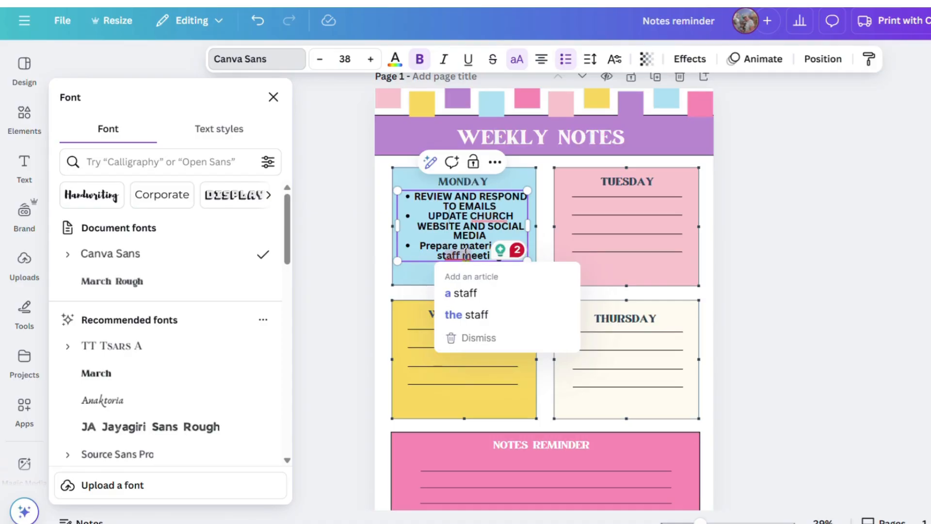
left_click(419, 249)
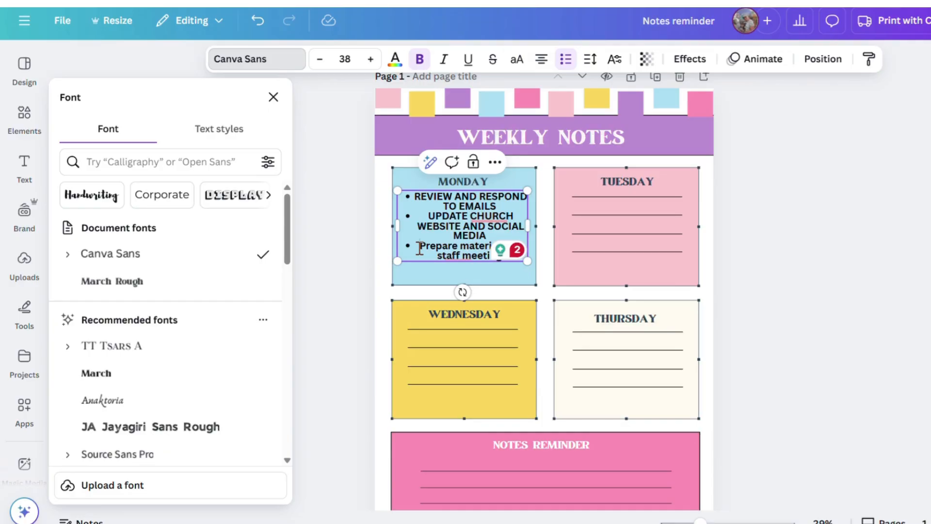
key("ctrl+a")
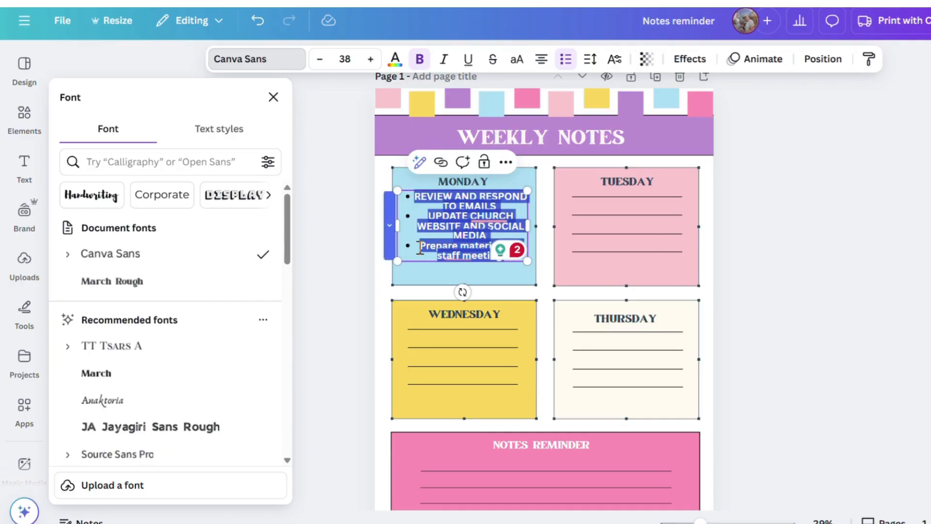
left_click(518, 61)
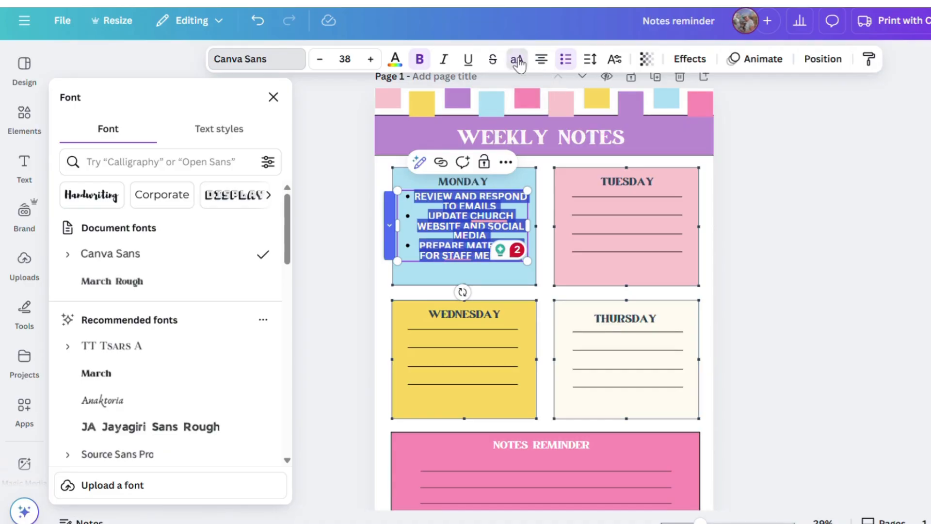
left_click(518, 61)
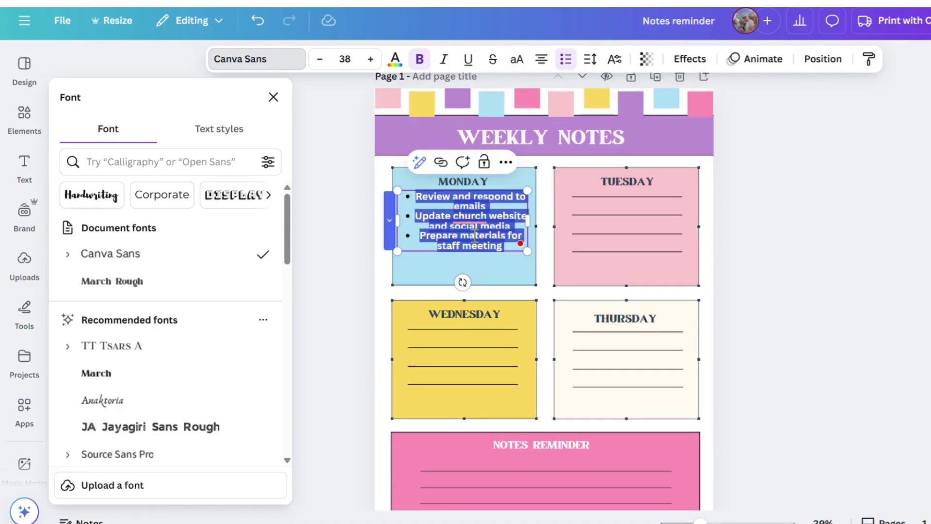
left_click(485, 280)
left_click(508, 213)
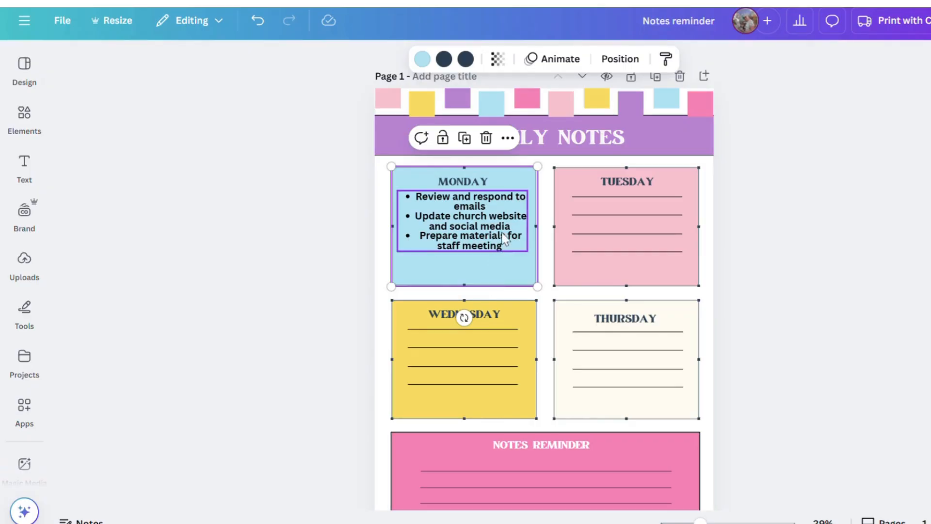
Replace "and" with "&" in the first Monday task so it reads "Review & respond to emails".
double_click(465, 200)
left_click(466, 200)
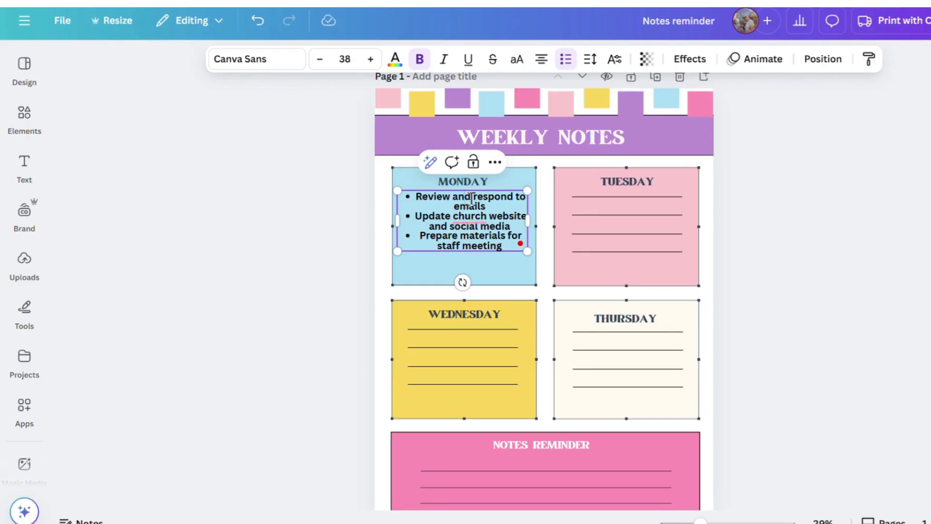
left_click_drag(471, 199, 458, 194)
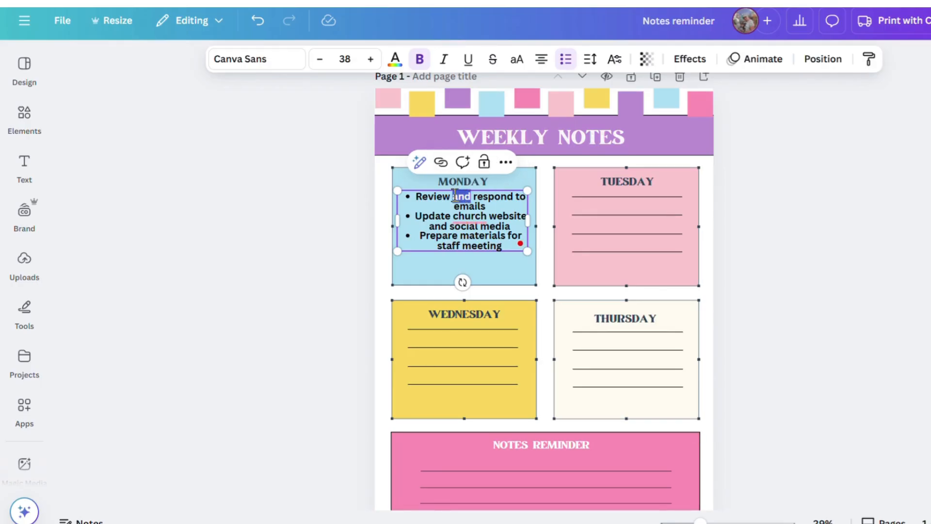
type("&")
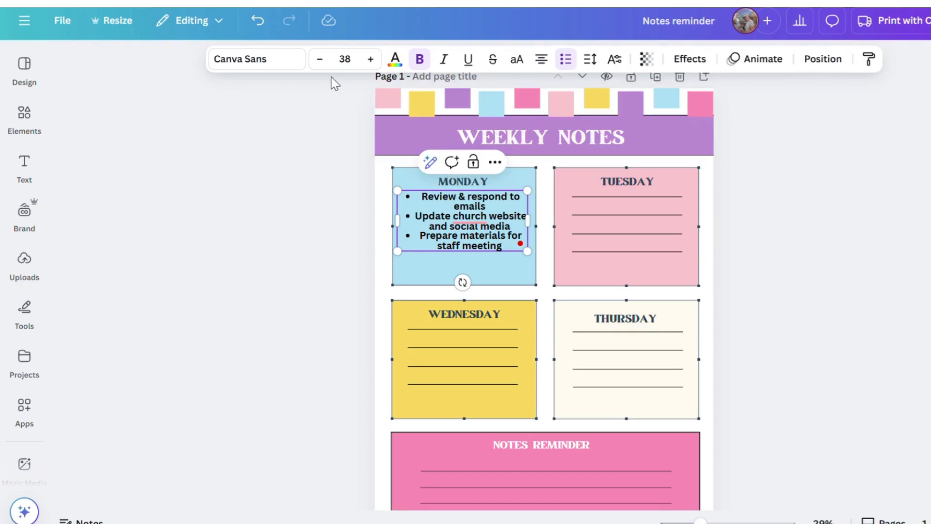
Reduce the font size of the "Update church website and social media" task to 33.
left_click(320, 62)
left_click(319, 62)
left_click(320, 62)
left_click(320, 62)
left_click(319, 62)
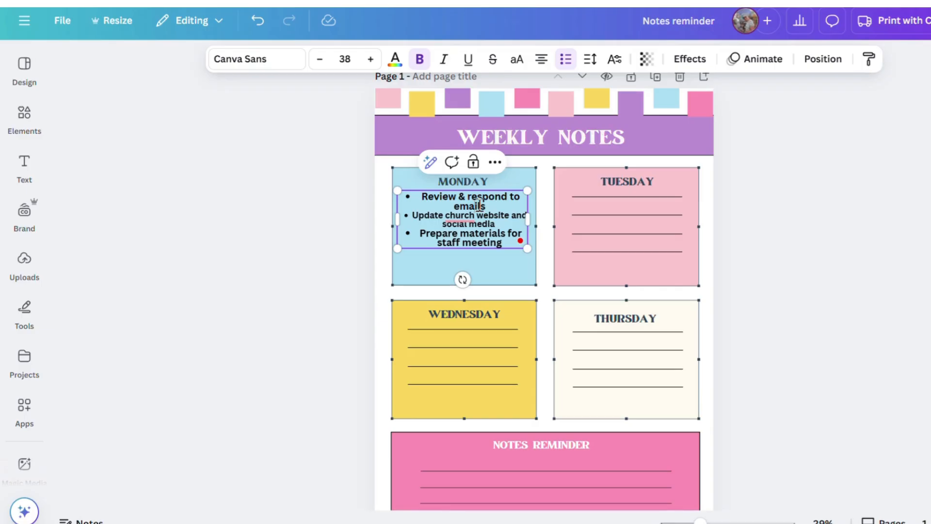
Reduce the font size of the "Review & respond to emails" task to 31.
left_click_drag(491, 206, 421, 195)
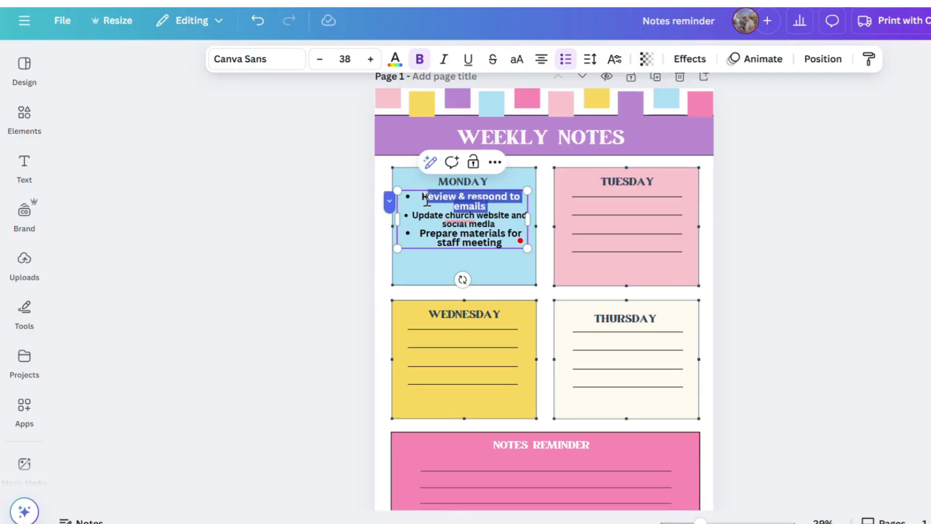
left_click(321, 62)
left_click(321, 63)
left_click(320, 62)
left_click(320, 62)
left_click(320, 62)
left_click(320, 63)
left_click(321, 62)
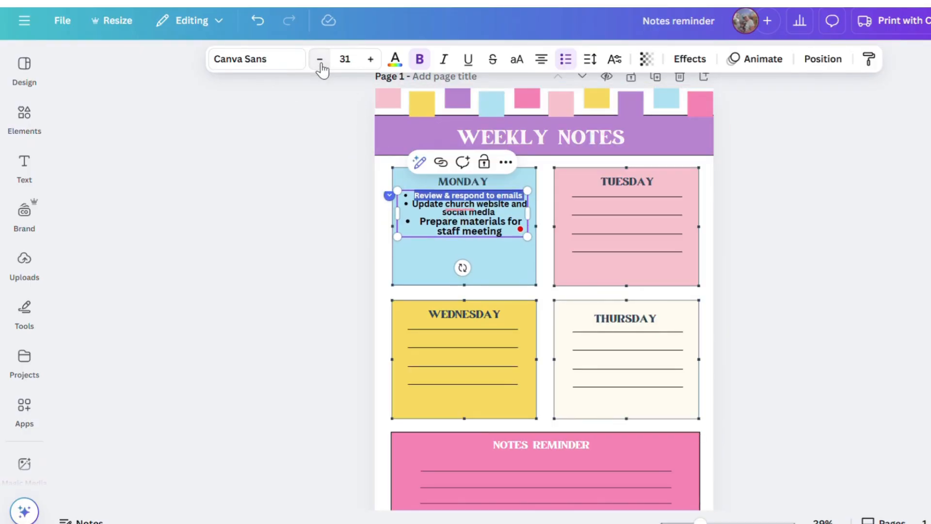
Give all three Monday tasks the same font size of 43.
left_click(414, 206)
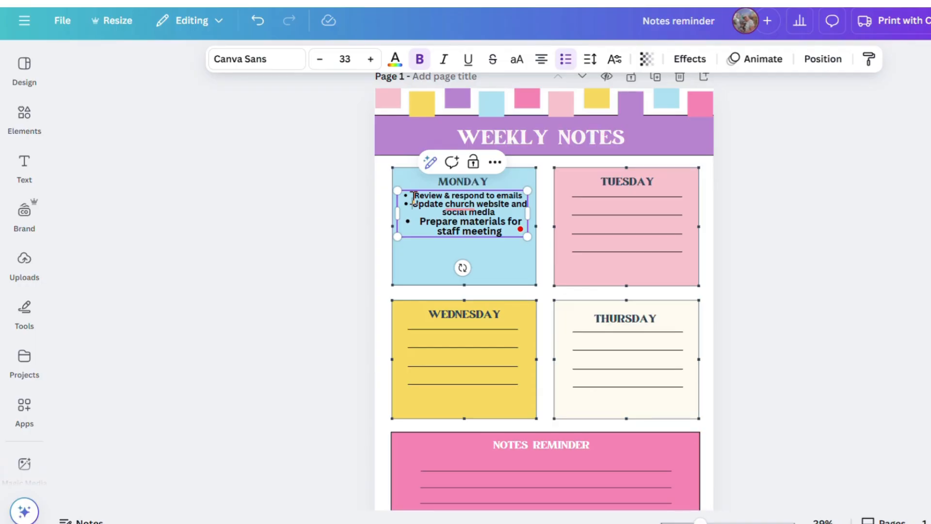
key("ctrl+a")
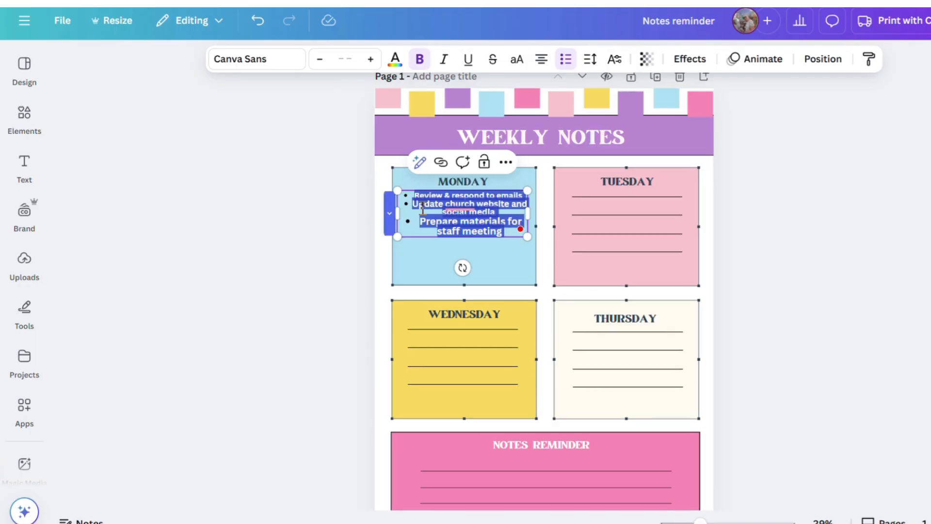
left_click(351, 59)
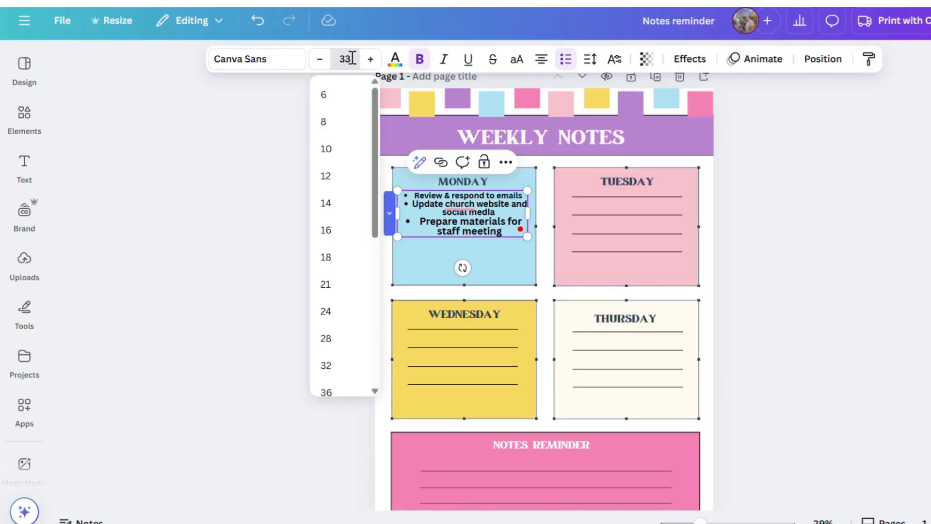
key("Return")
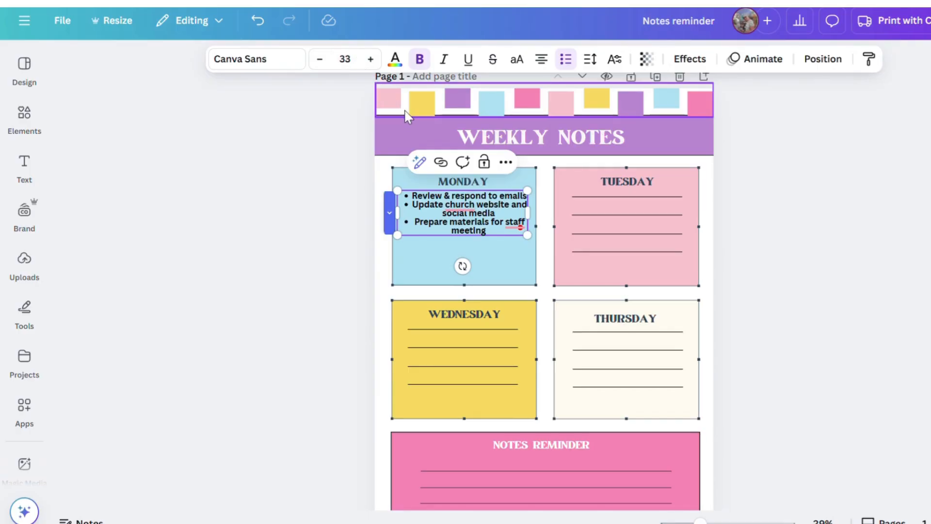
left_click(371, 59)
left_click(370, 59)
left_click(371, 59)
left_click(371, 60)
left_click(370, 59)
left_click(370, 59)
left_click(370, 59)
left_click(371, 59)
left_click(371, 60)
left_click(371, 59)
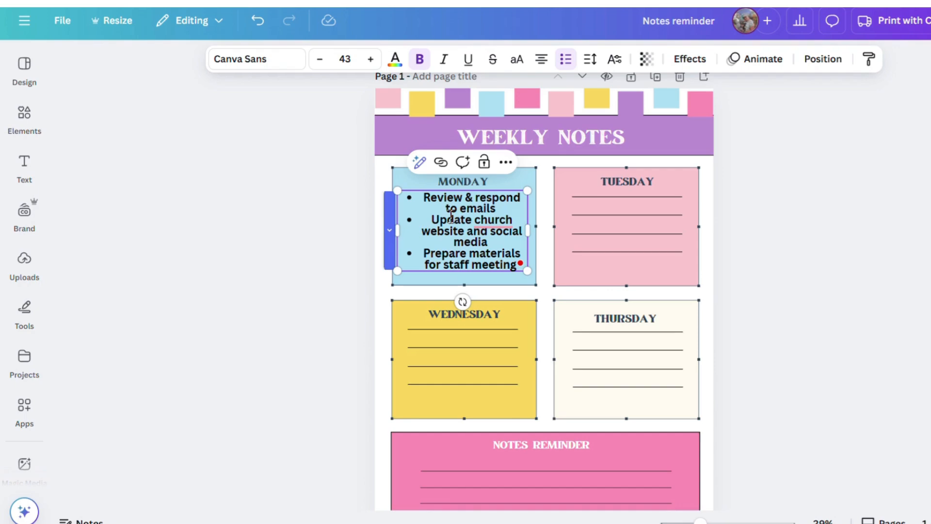
Remove the bullet from the "Update church website and social media" task.
left_click(428, 223)
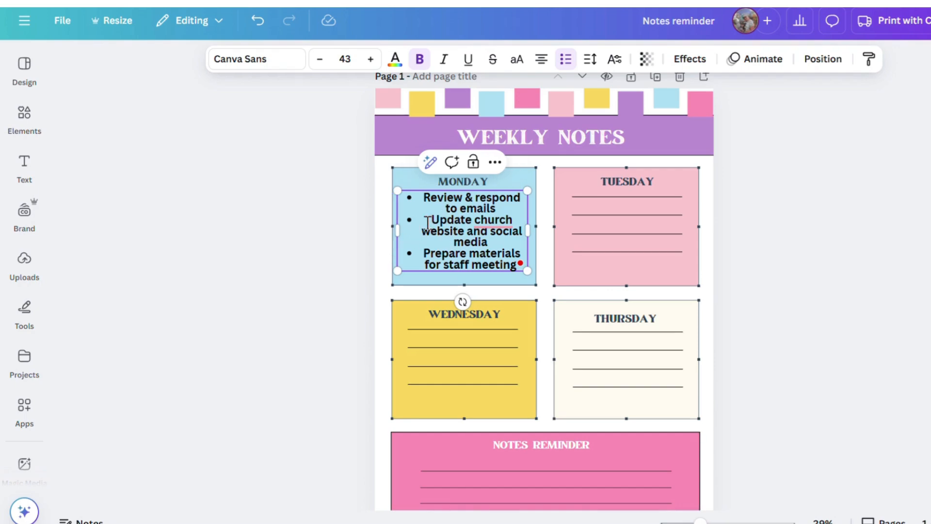
key("BackSpace")
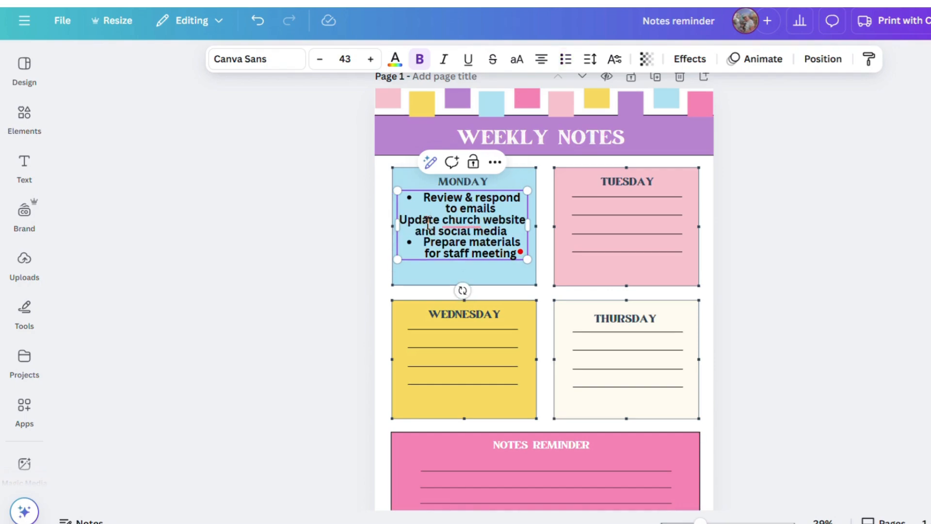